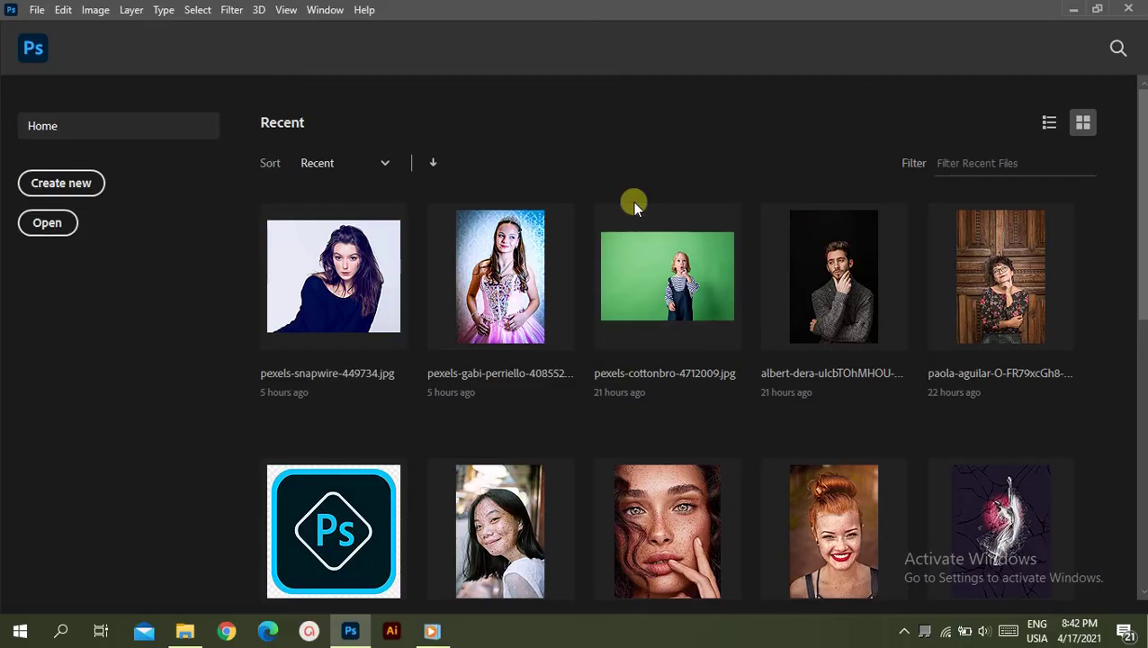
Step: Create a new white 1000 × 1000 px document at 300 pixels/centimetre
click(52, 184)
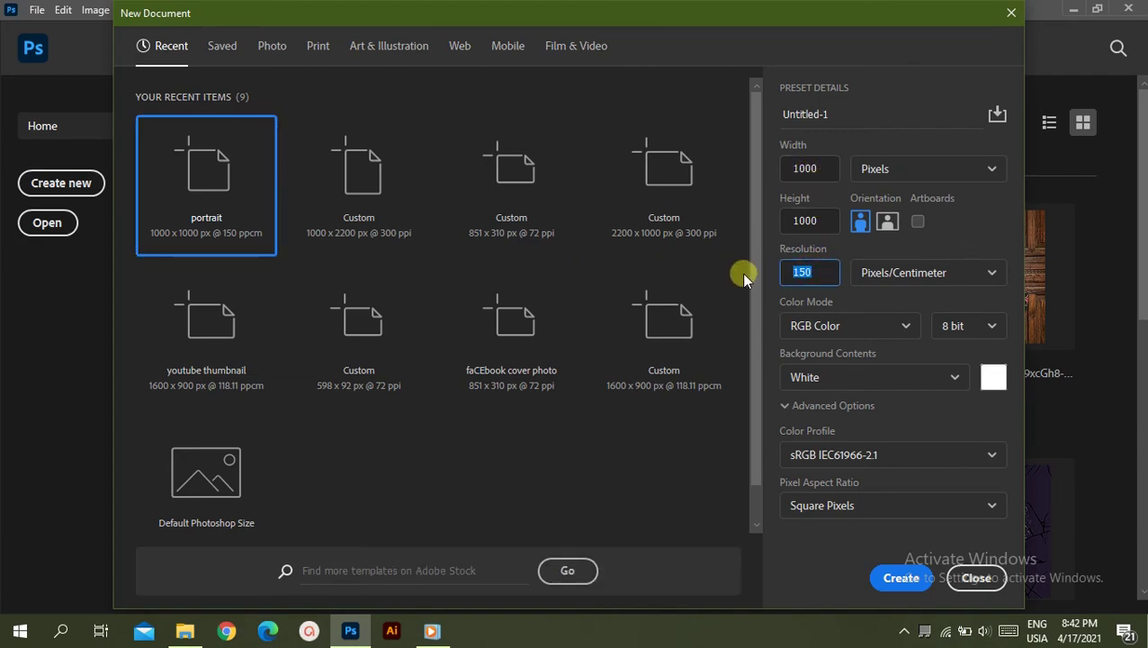
text(300)
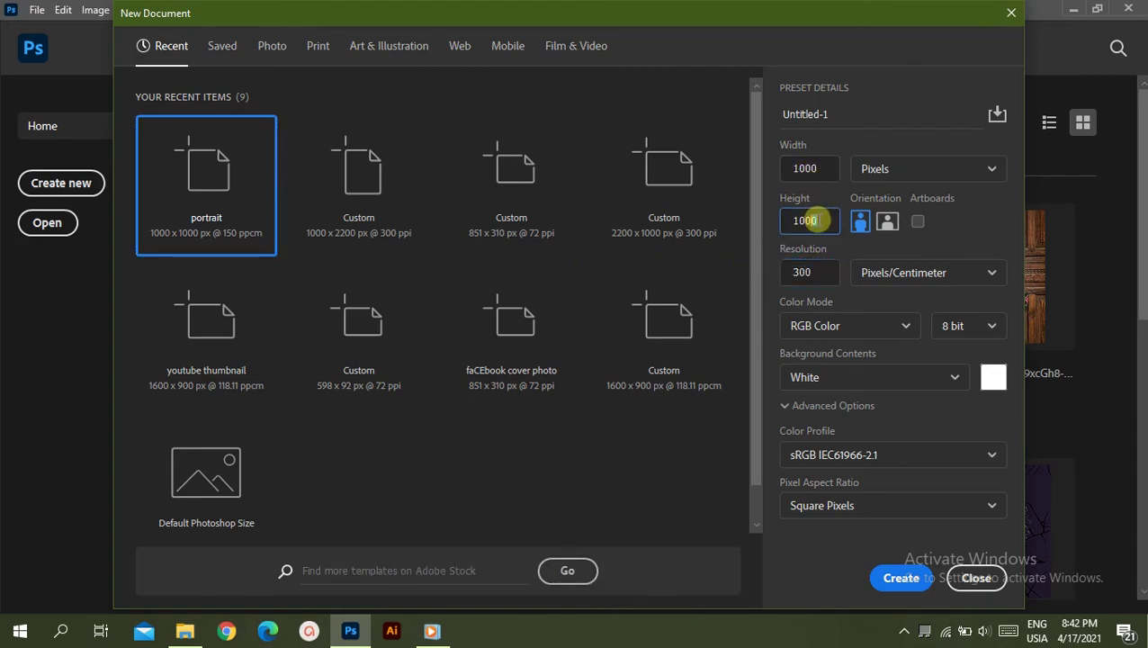
click(897, 578)
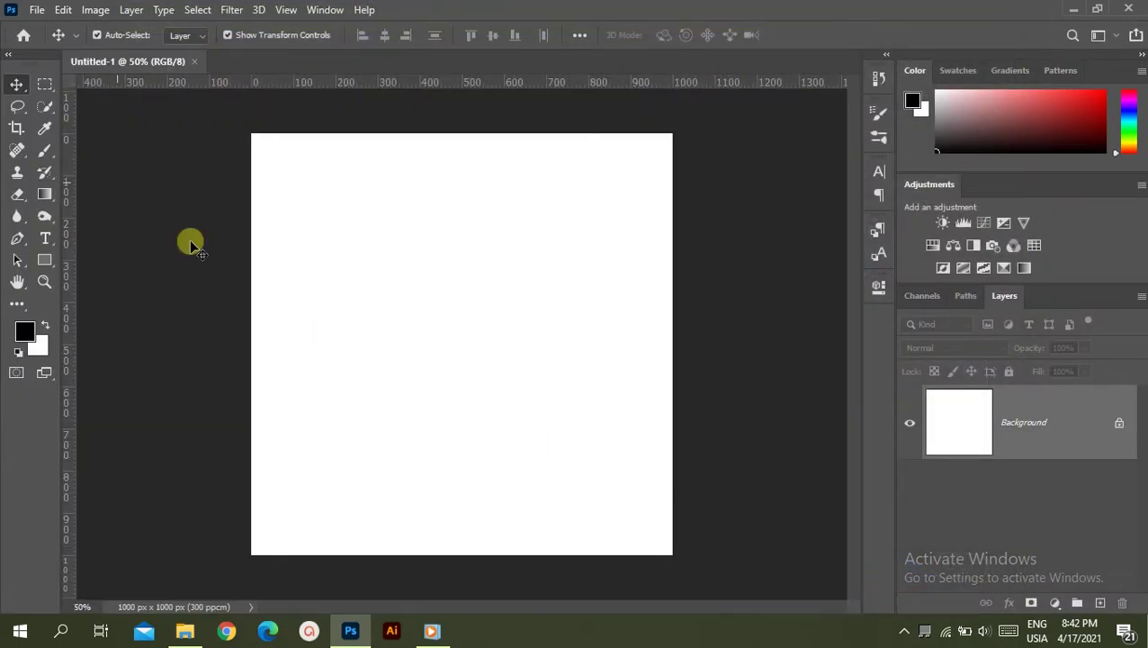
Step: Place the woman-2701154_1920 photo from Downloads as an embedded layer
click(37, 11)
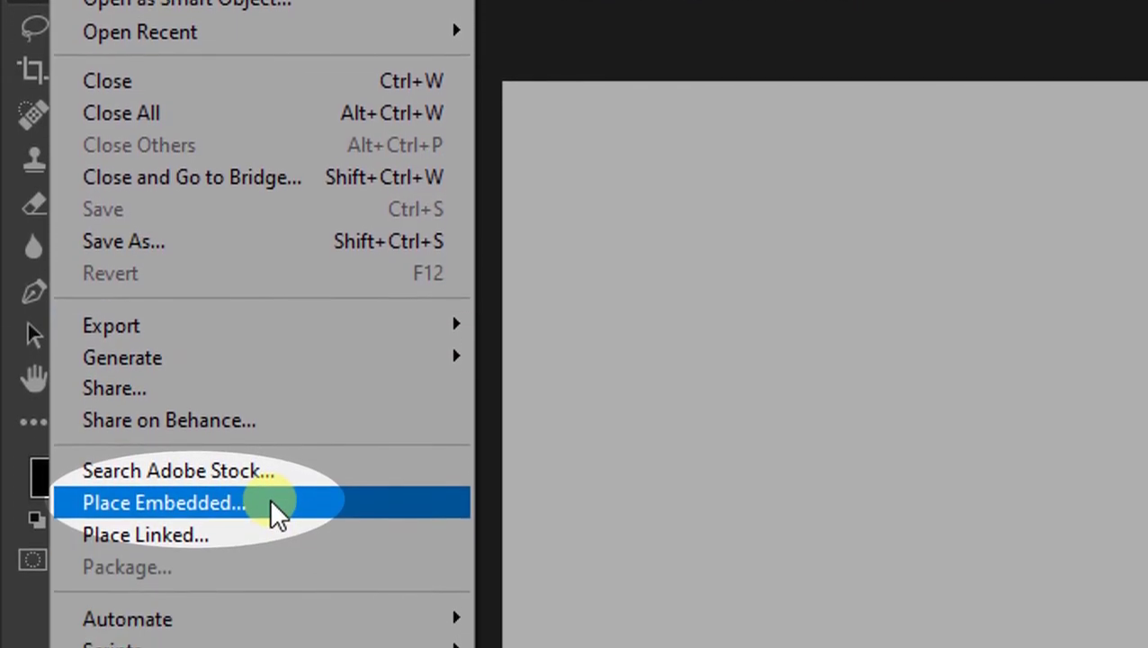
click(271, 465)
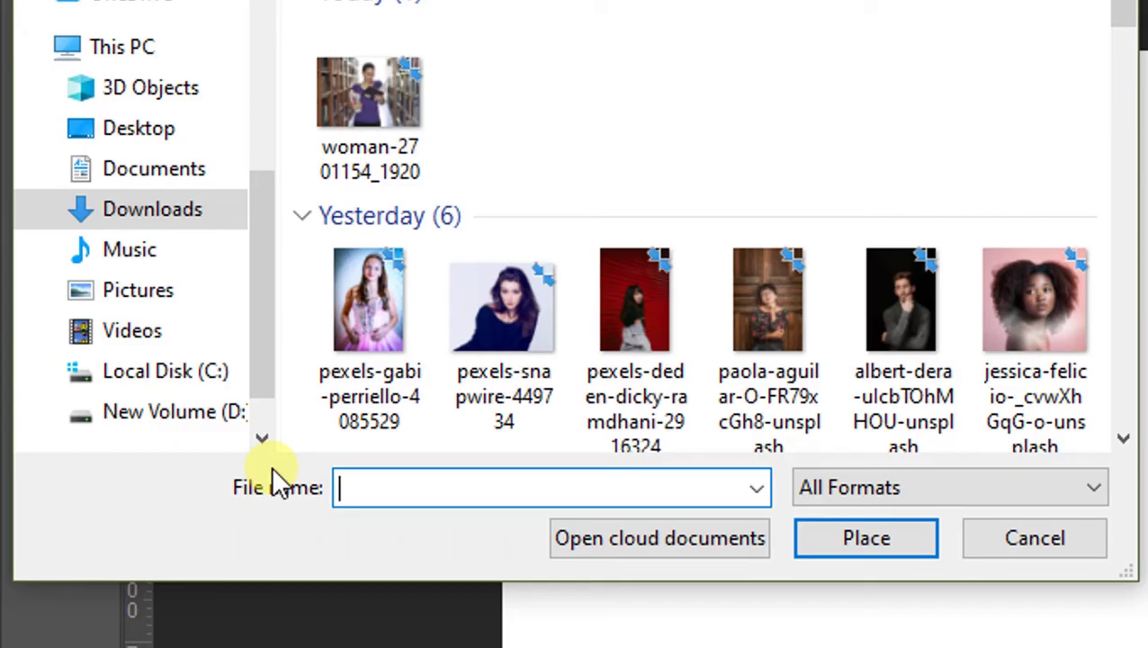
click(367, 124)
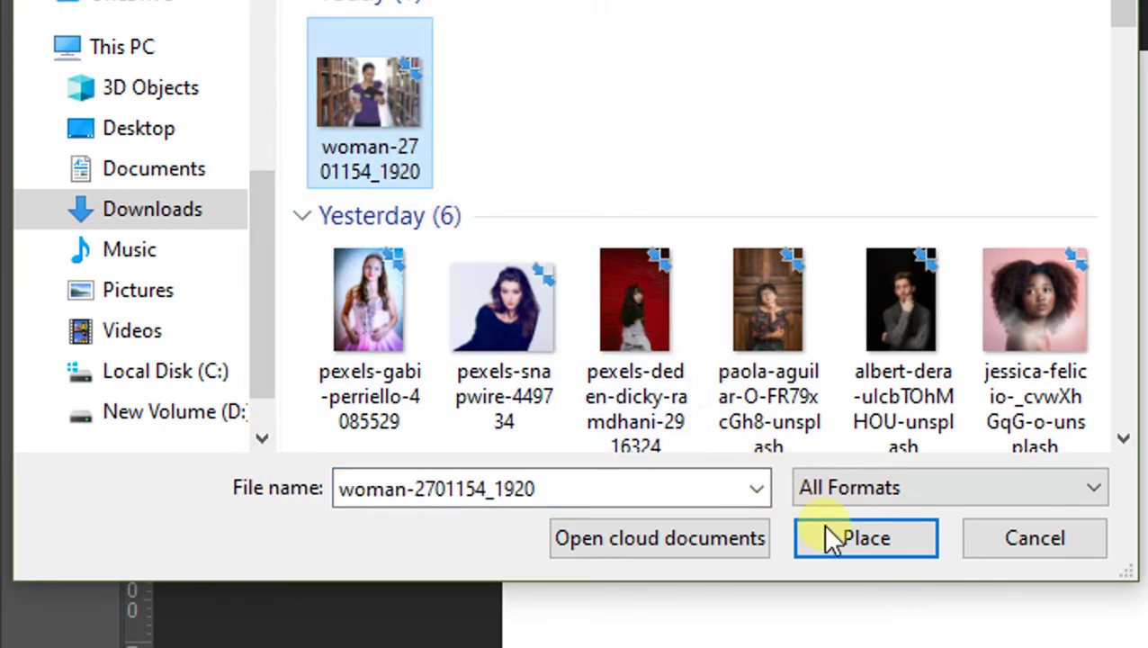
click(857, 542)
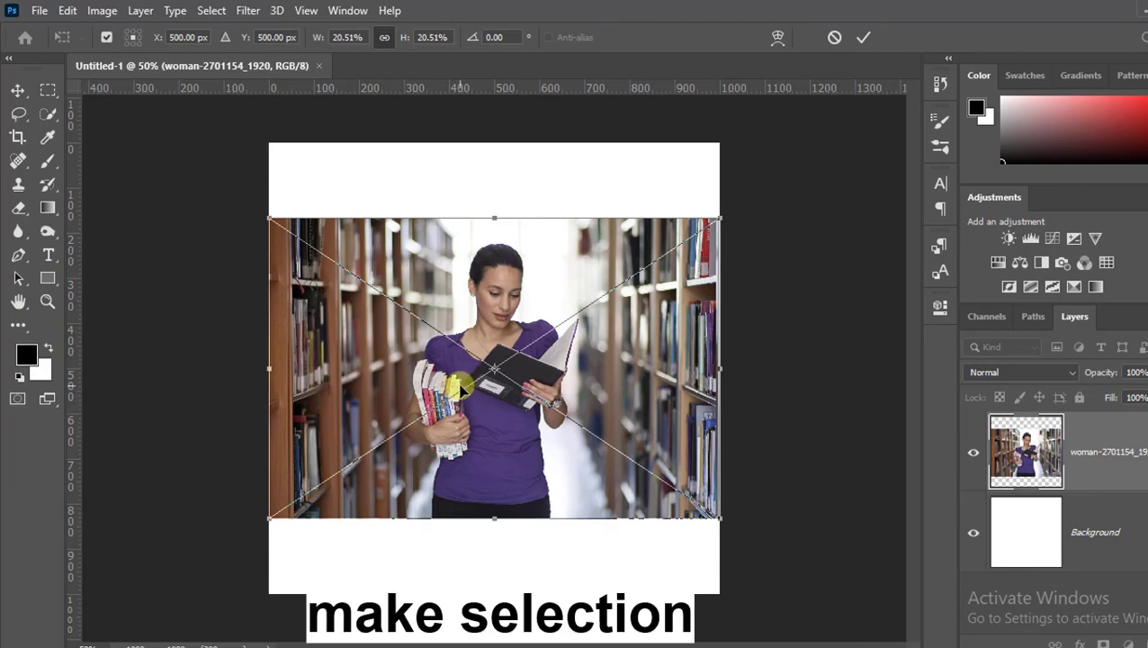
Step: Commit the placed photo and quick-select the woman's head, shoulders, arms and hand
key(Return)
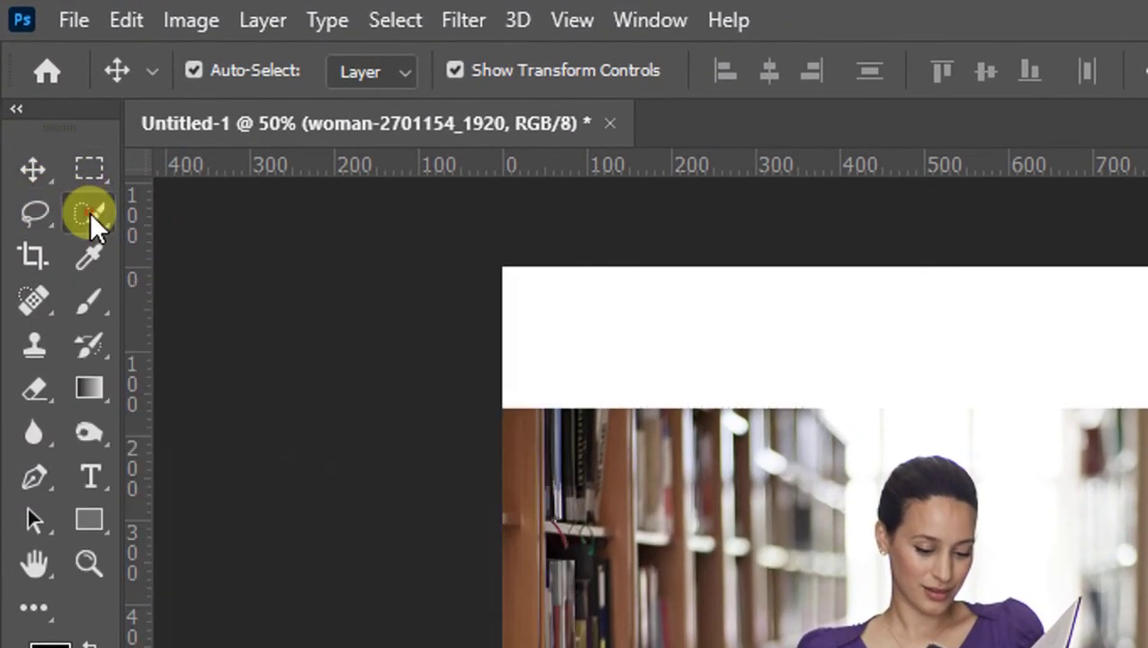
click(90, 212)
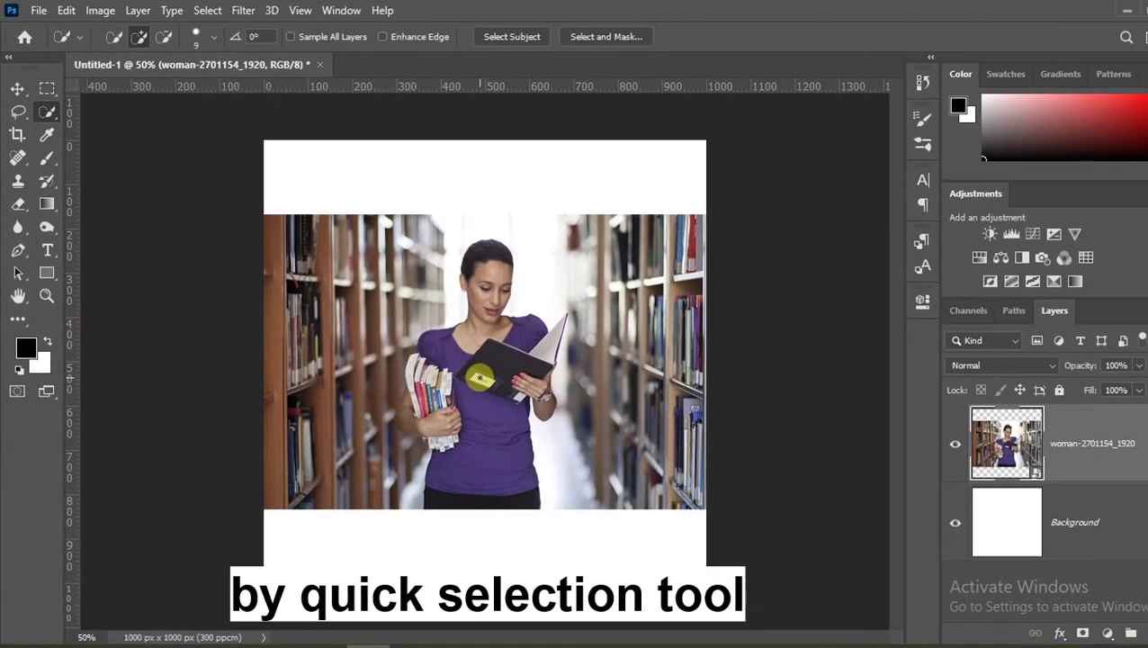
scroll(479, 378, up, 1)
scroll(479, 383, up, 1)
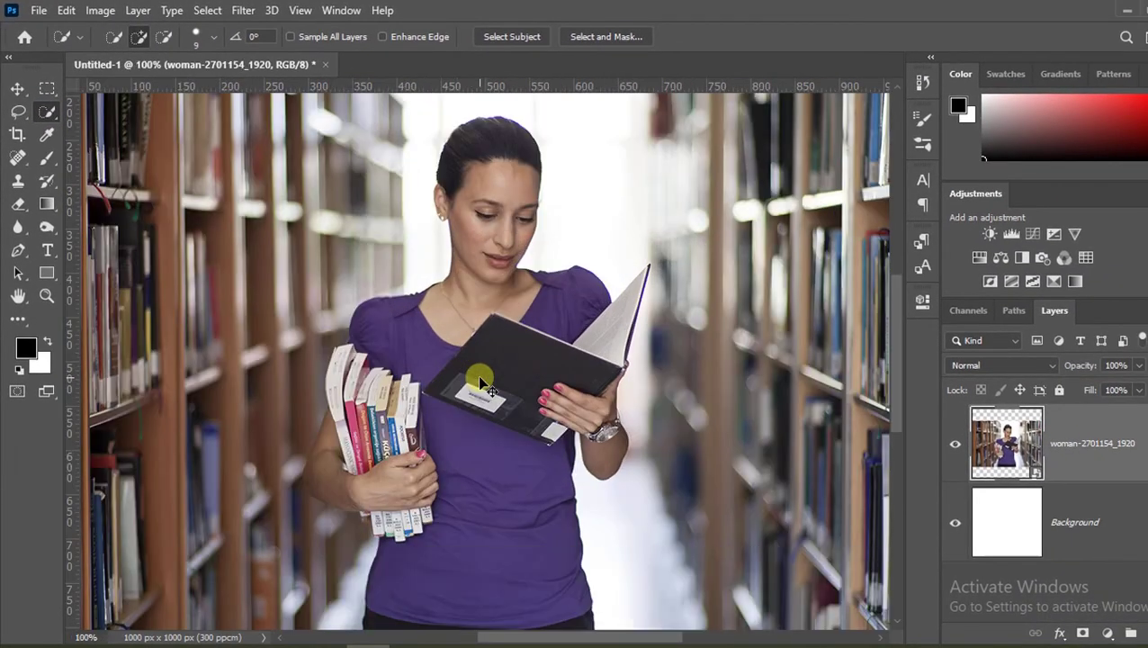
drag(482, 170, 283, 472)
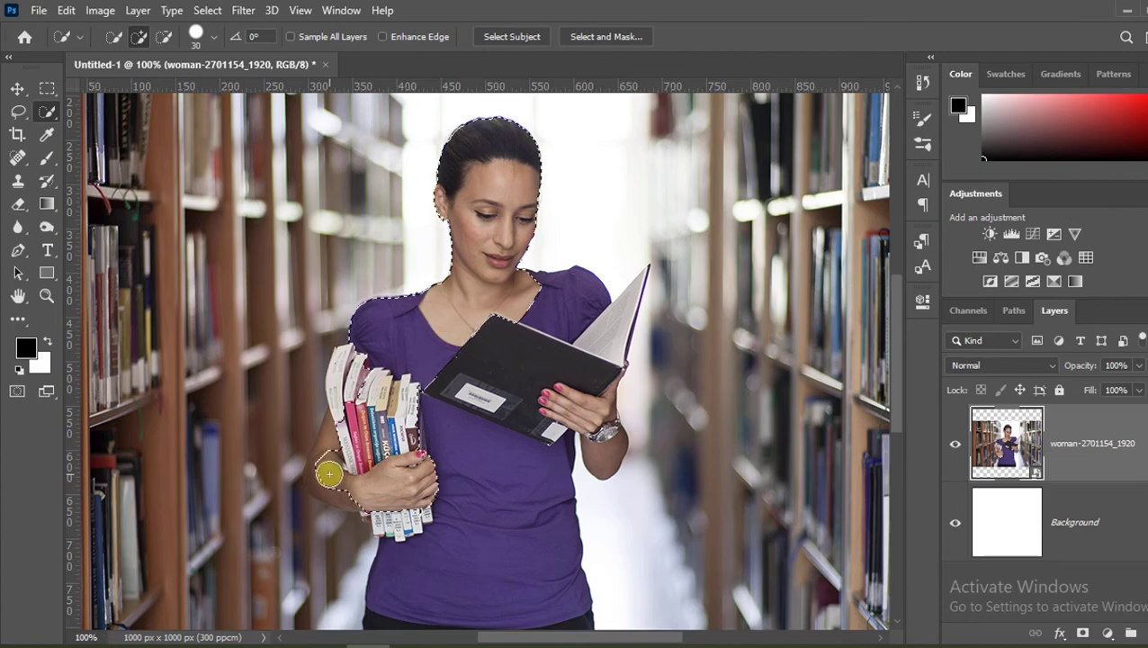
scroll(377, 466, down, 1)
mouse_move(377, 465)
mouse_down()
mouse_move(479, 463)
mouse_move(604, 326)
mouse_move(579, 218)
mouse_move(450, 208)
mouse_up()
Step: Add a layer mask from the selection to hide the bookshelf background
scroll(604, 325, up, 1)
scroll(518, 468, down, 3)
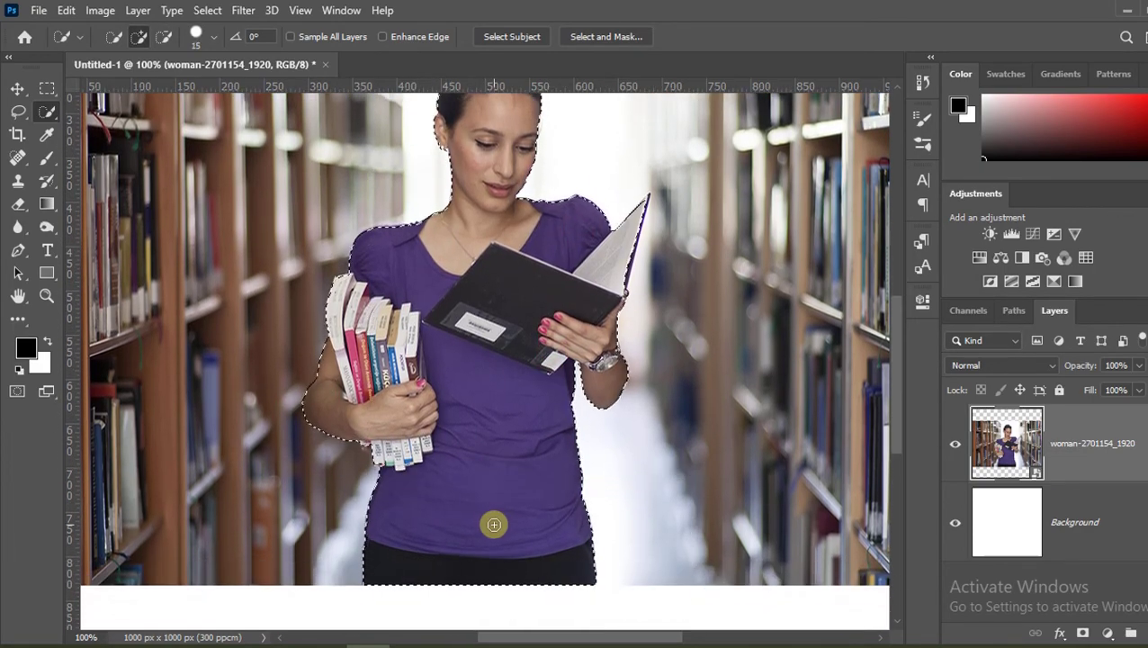
key(bracketleft)
key(bracketleft)
key(bracketleft)
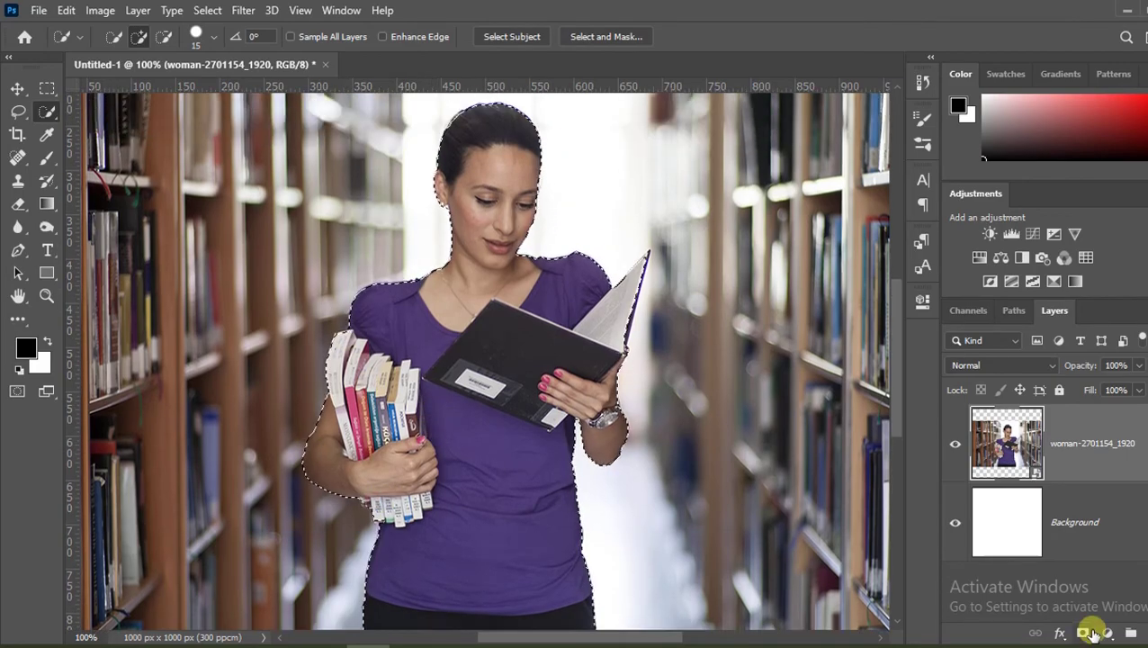
click(1082, 633)
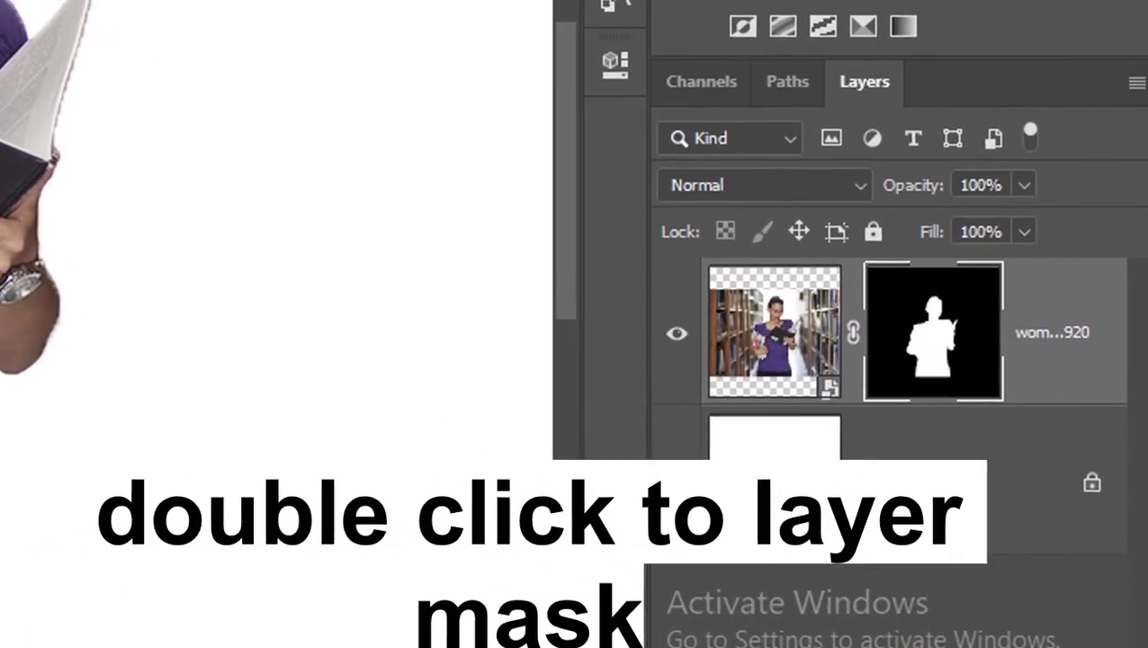
Step: Refine the mask: Smooth 5, Feather 3 px, Contrast 38%, Shift Edge -5%, decontaminated, output to new masked layer
double_click(931, 365)
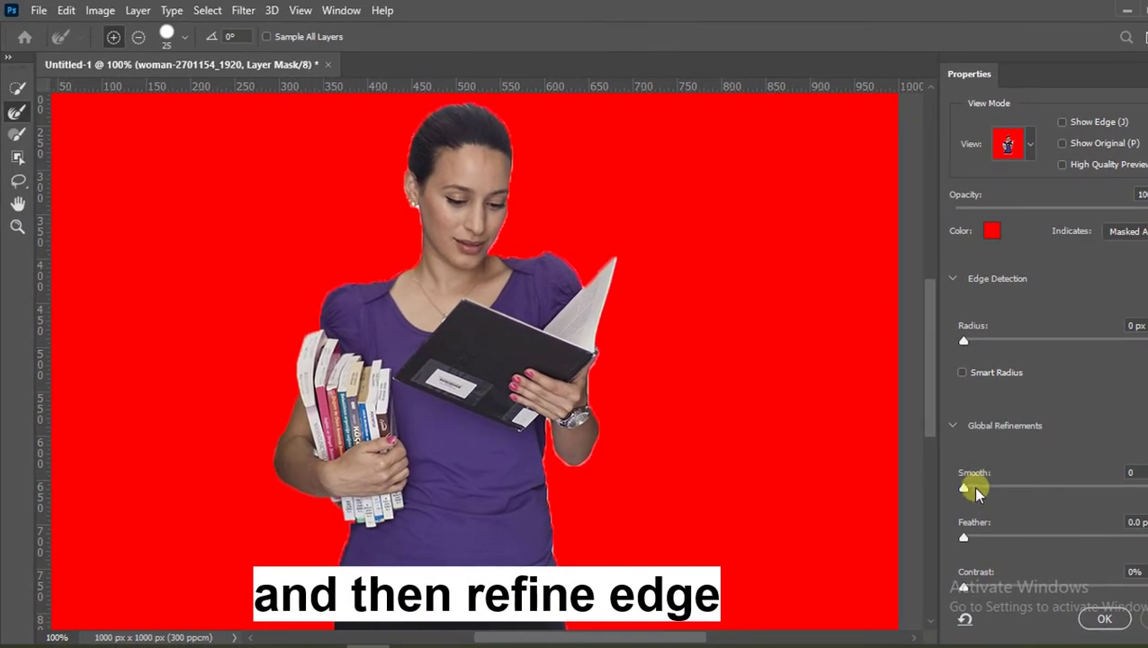
drag(976, 488, 973, 488)
drag(963, 537, 996, 537)
drag(963, 586, 1041, 572)
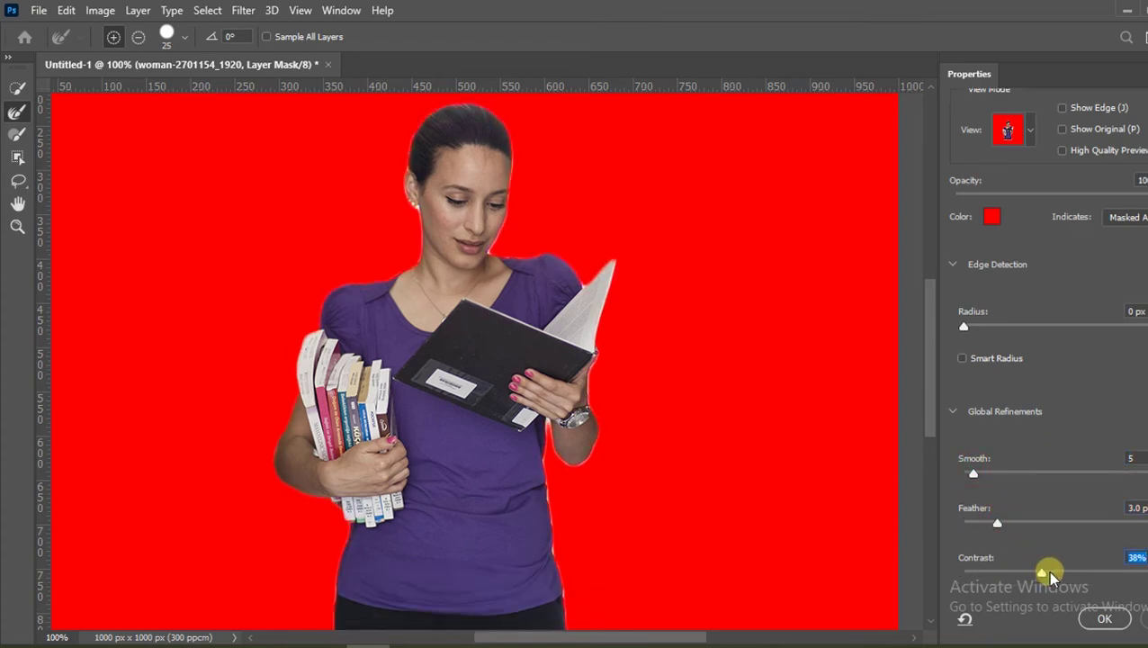
scroll(1055, 577, down, 2)
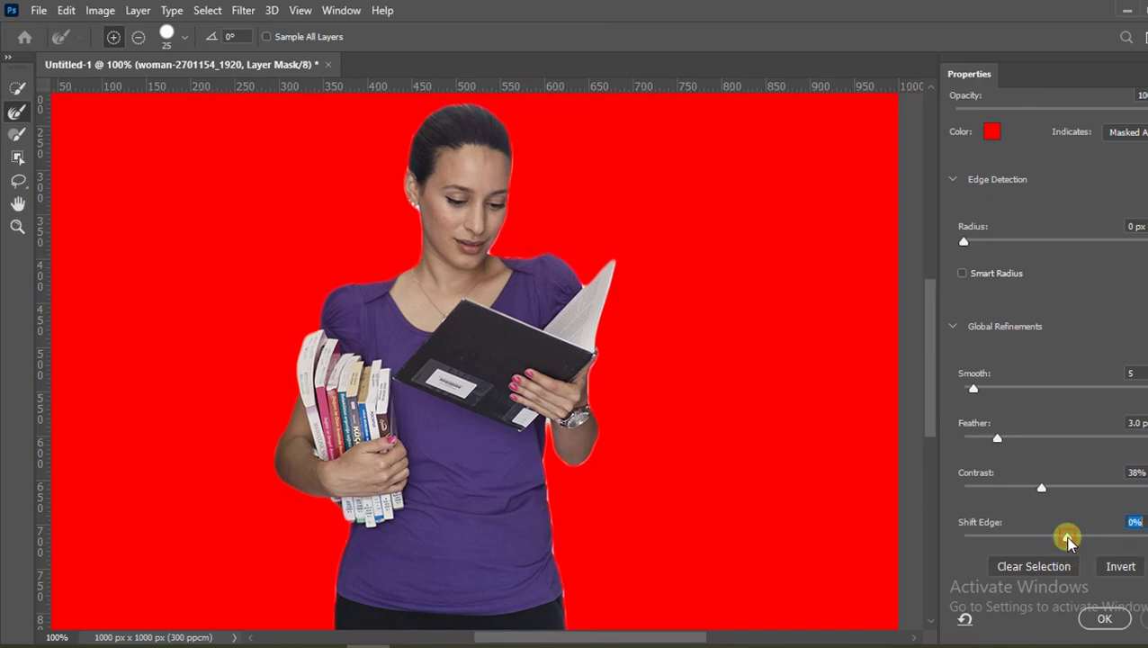
scroll(1043, 405, down, 4)
click(962, 495)
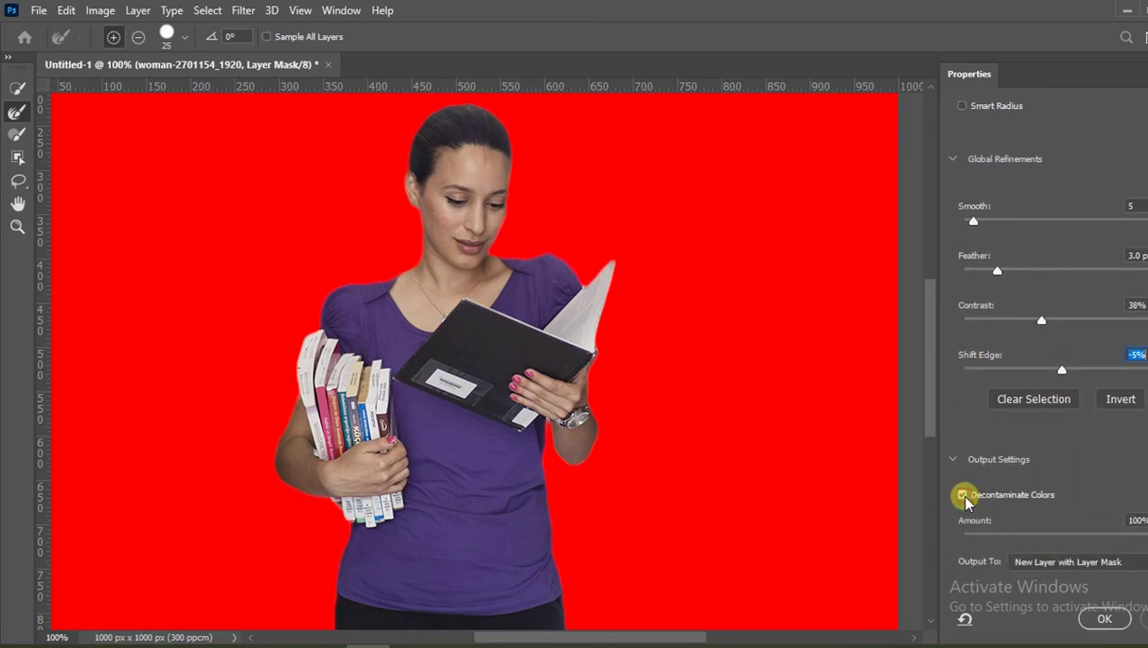
click(1104, 563)
click(1070, 605)
click(1104, 618)
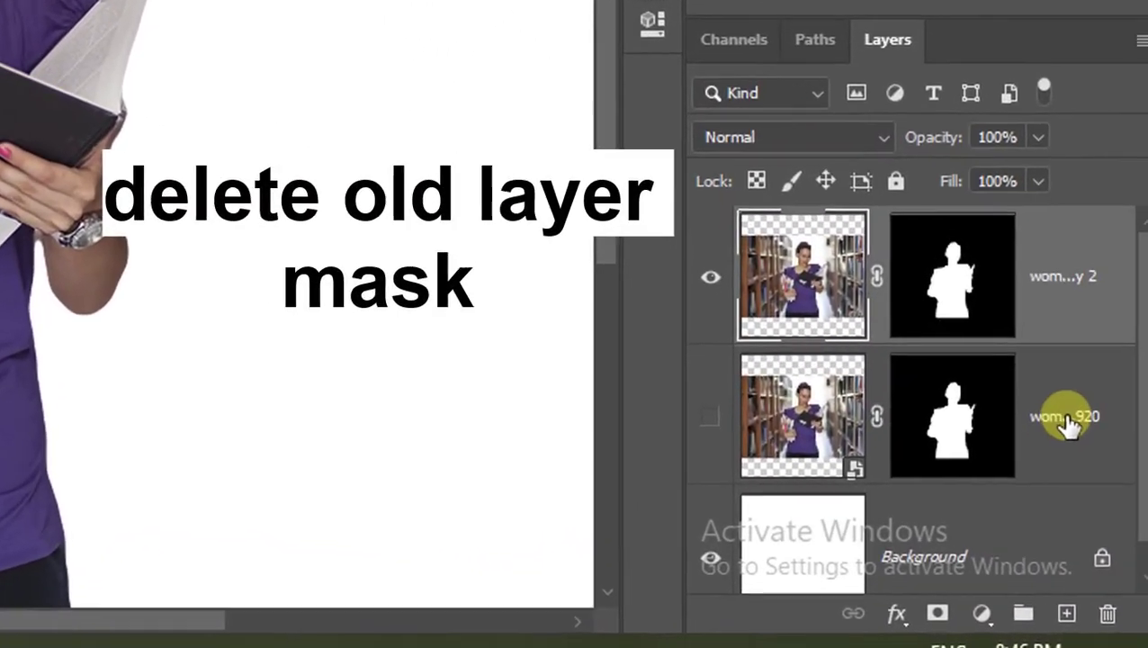
Step: Delete the original woman layer and apply the layer mask on the copy 2 layer
drag(1051, 399, 1101, 612)
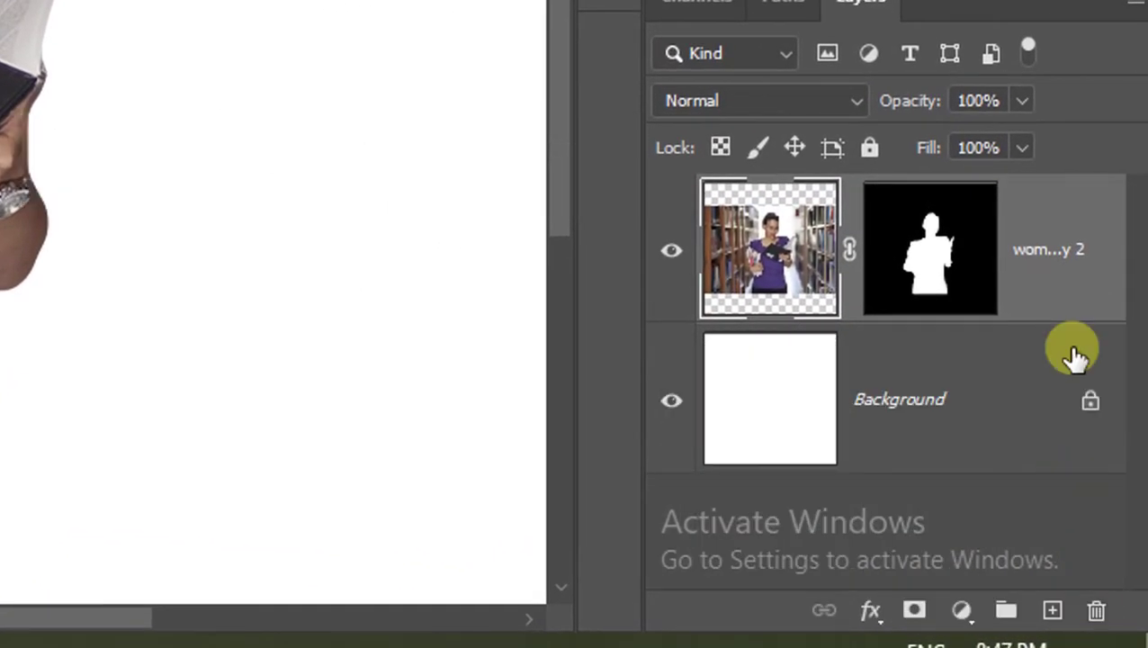
right_click(1053, 279)
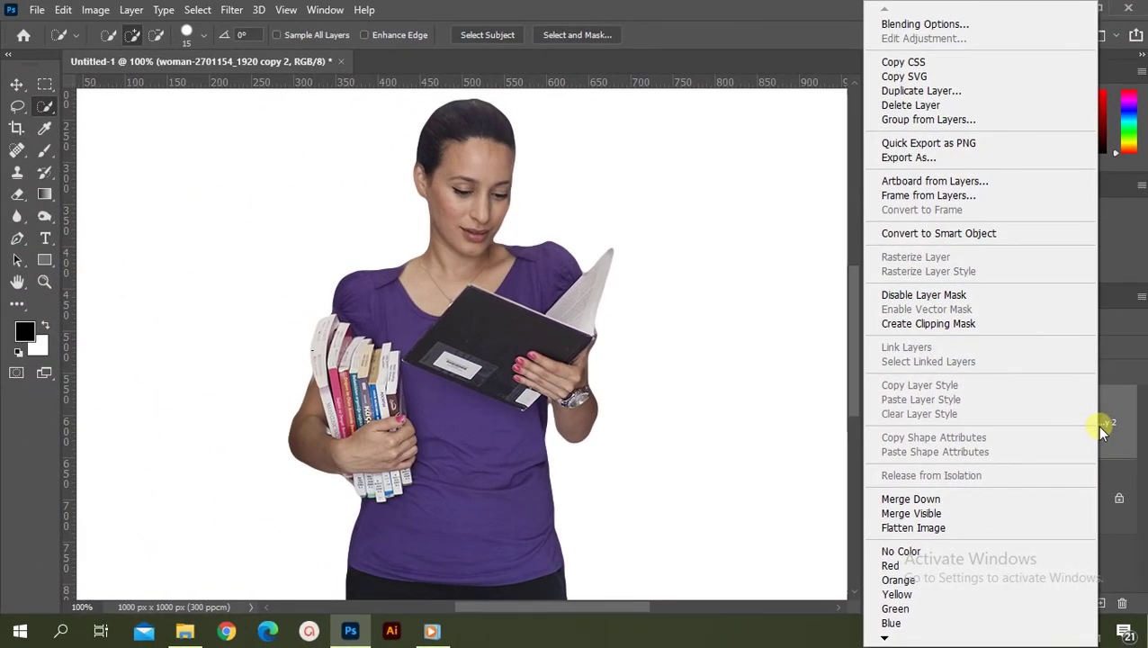
click(1102, 430)
right_click(1043, 421)
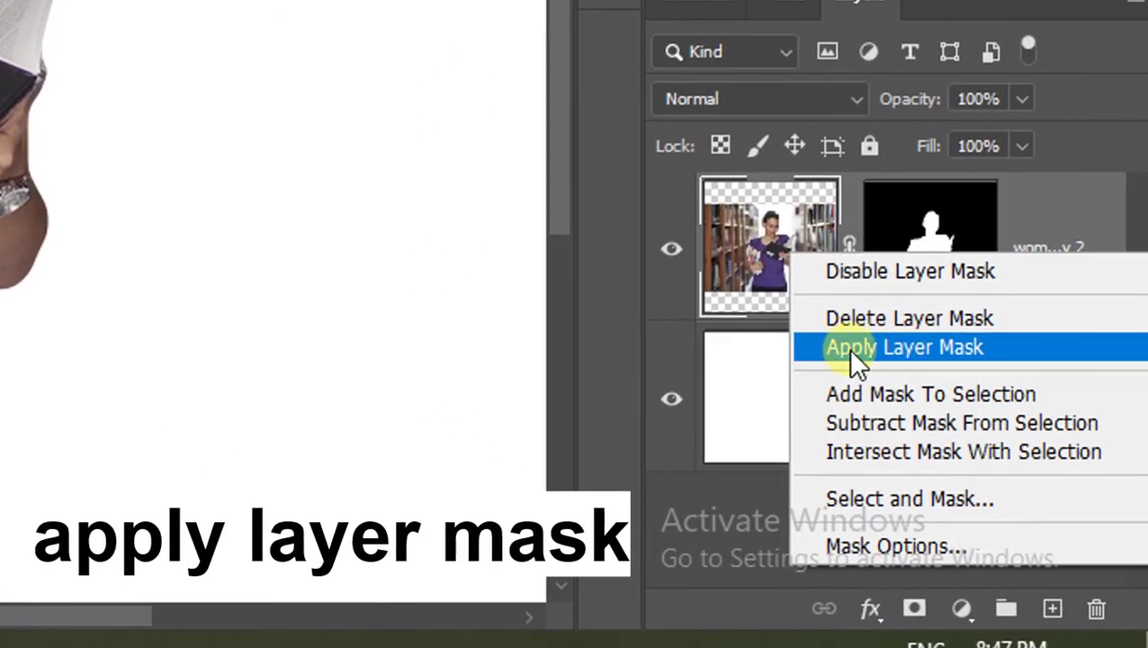
click(926, 350)
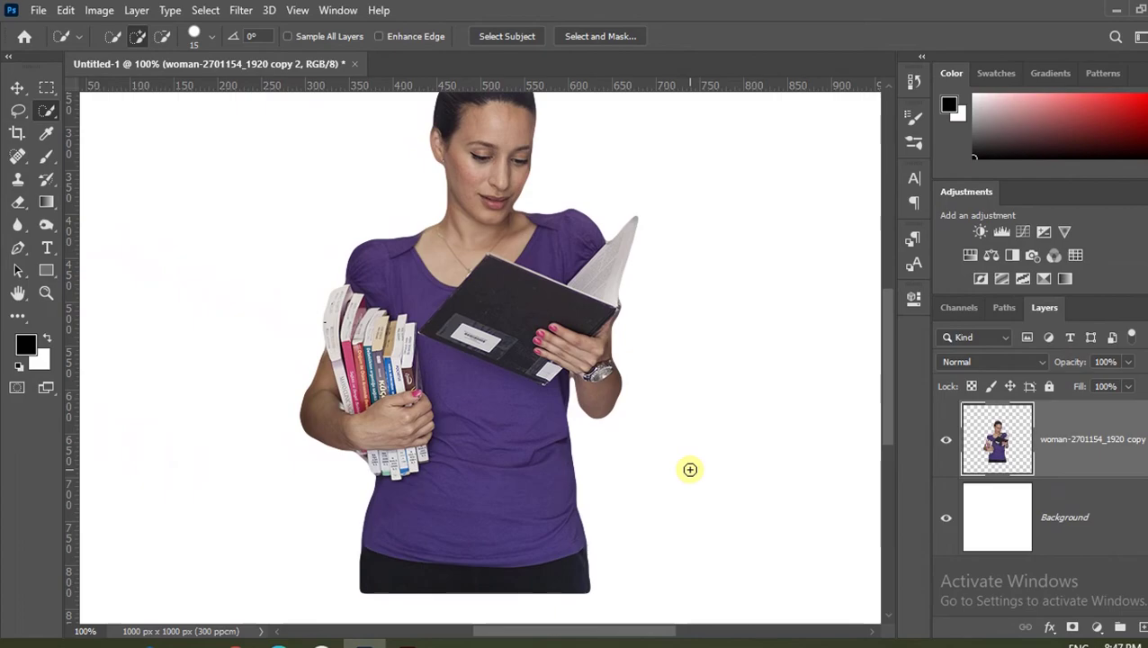
key(ctrl+minus)
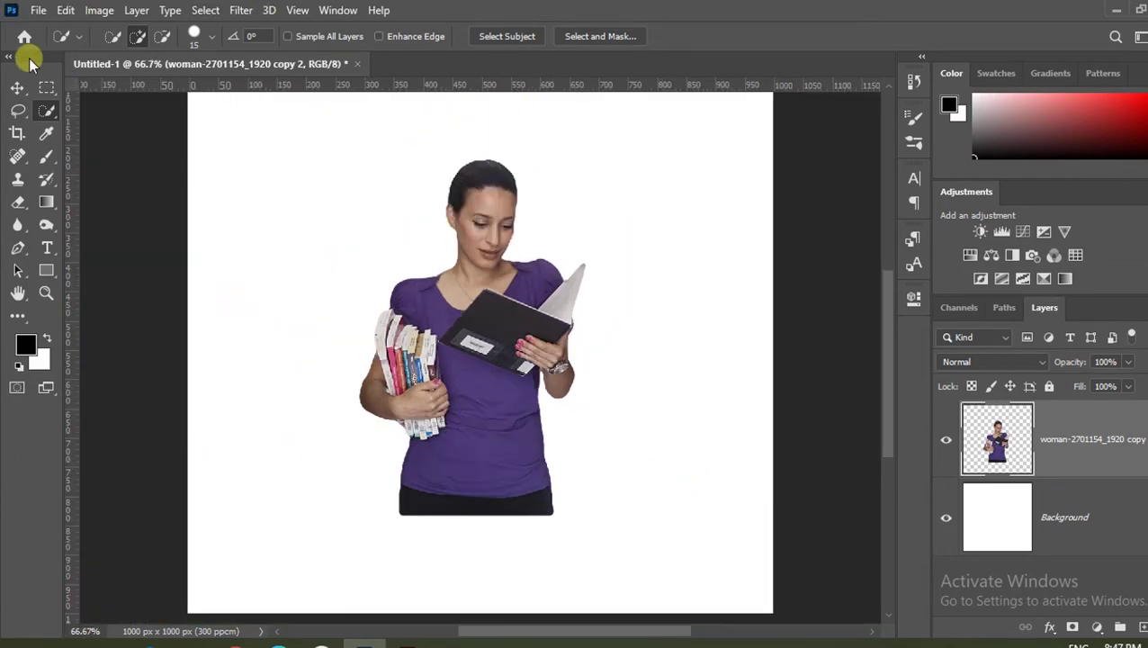
Step: Move the cut-out woman lower on the canvas and zoom out to see it all
click(17, 87)
drag(485, 481, 493, 578)
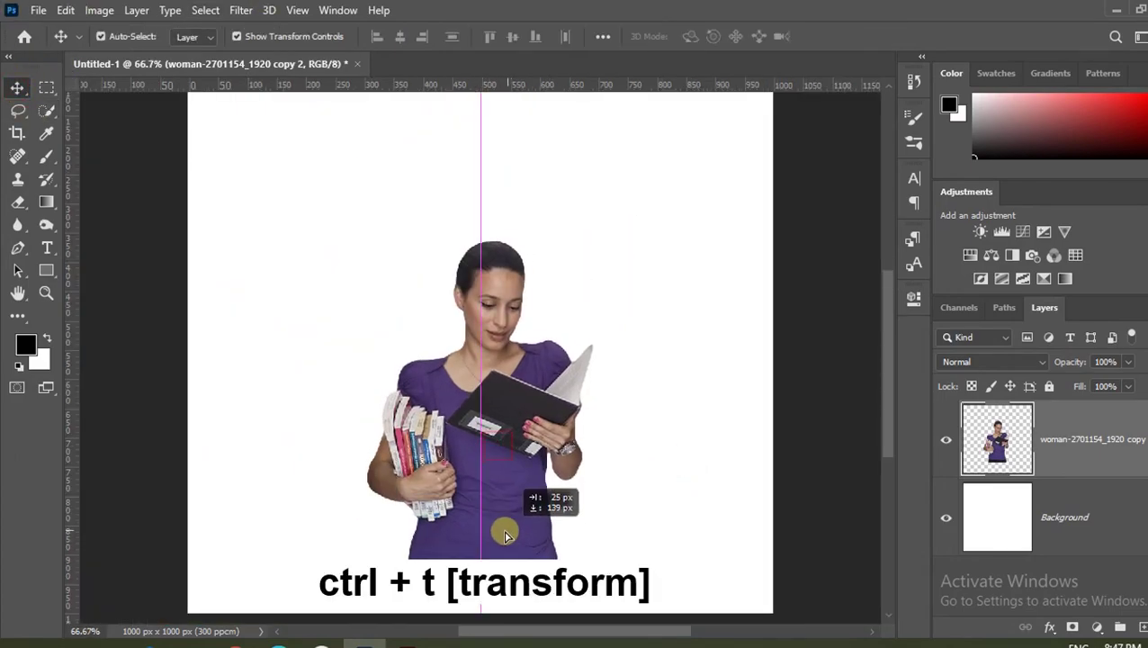
scroll(633, 423, up, 3)
scroll(632, 424, up, 1)
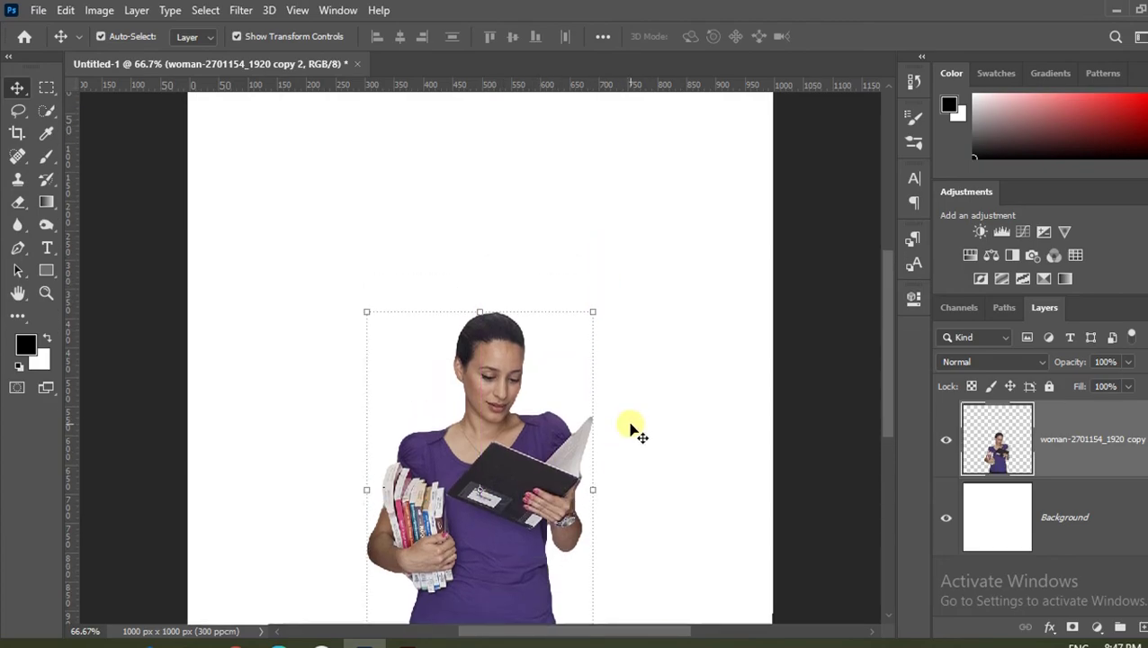
key(ctrl+minus)
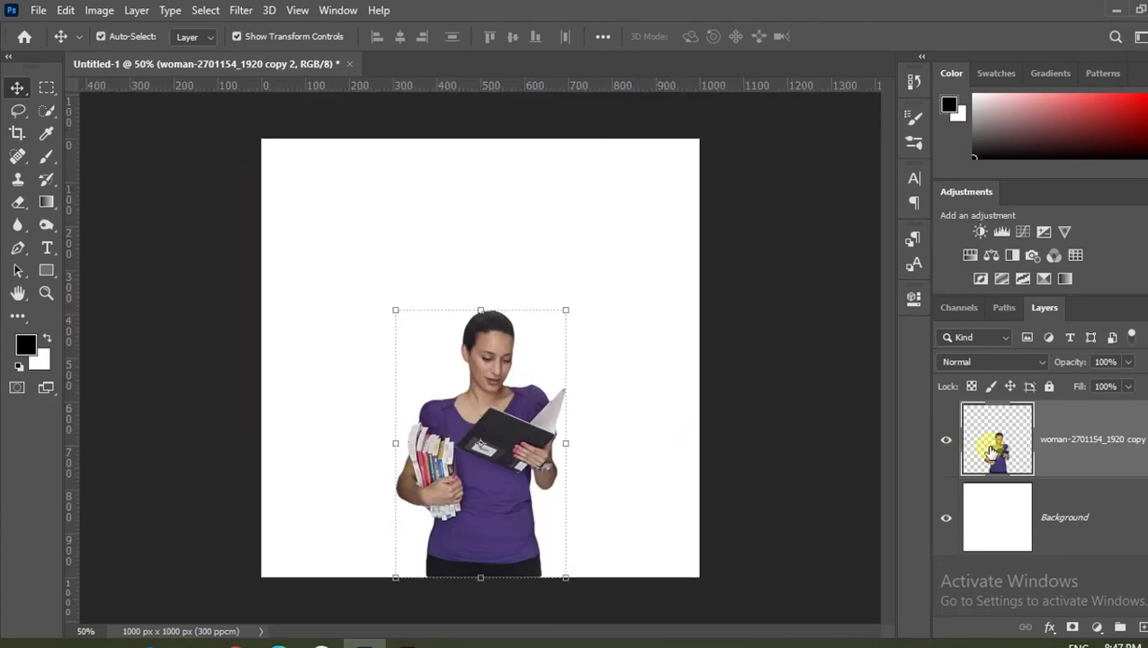
Step: Make the woman a smart object, enlarge to about 134% centred, and hide Background
right_click(990, 449)
right_click(1093, 461)
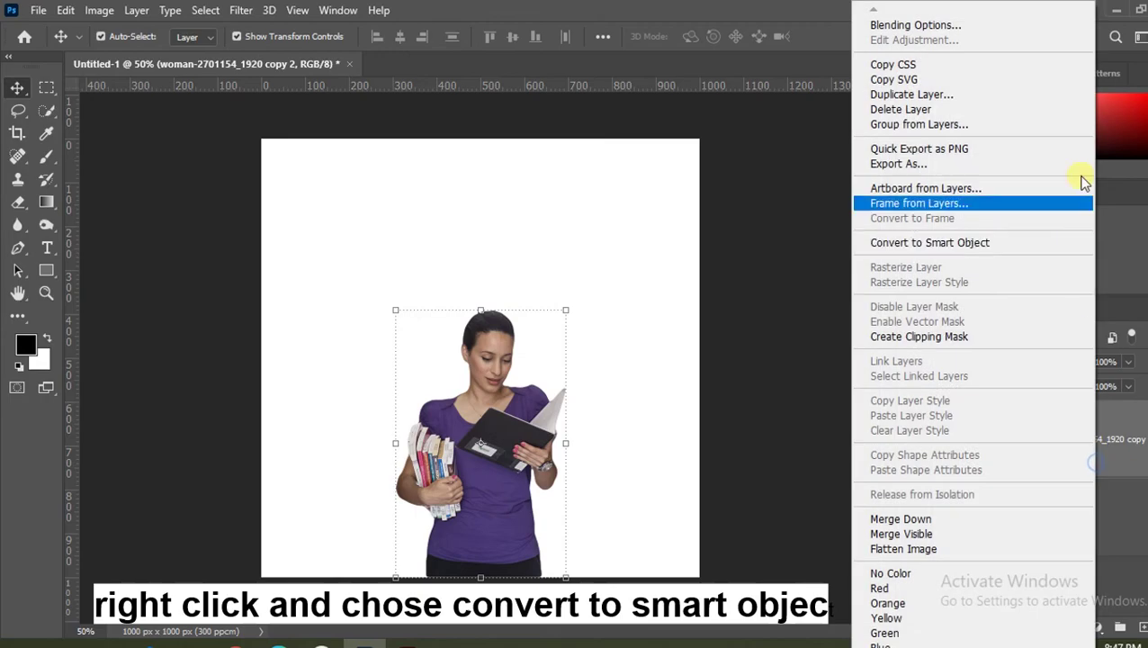
click(993, 243)
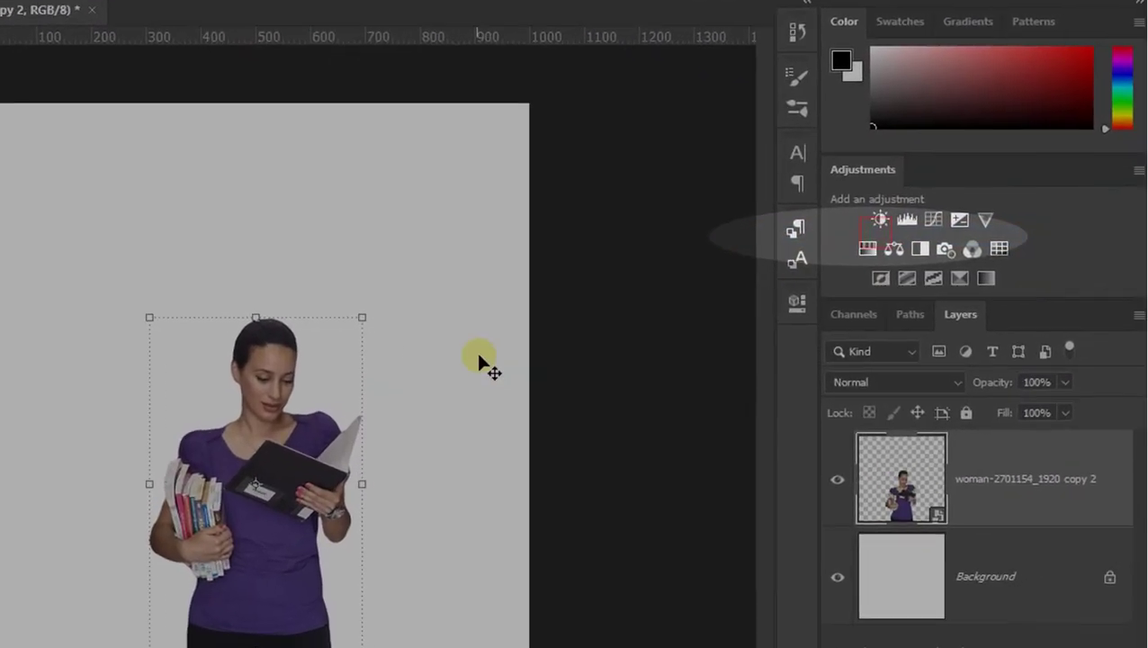
key(ctrl+t)
mouse_move(566, 309)
mouse_down()
mouse_move(624, 264)
mouse_move(622, 219)
mouse_up()
drag(551, 445, 522, 447)
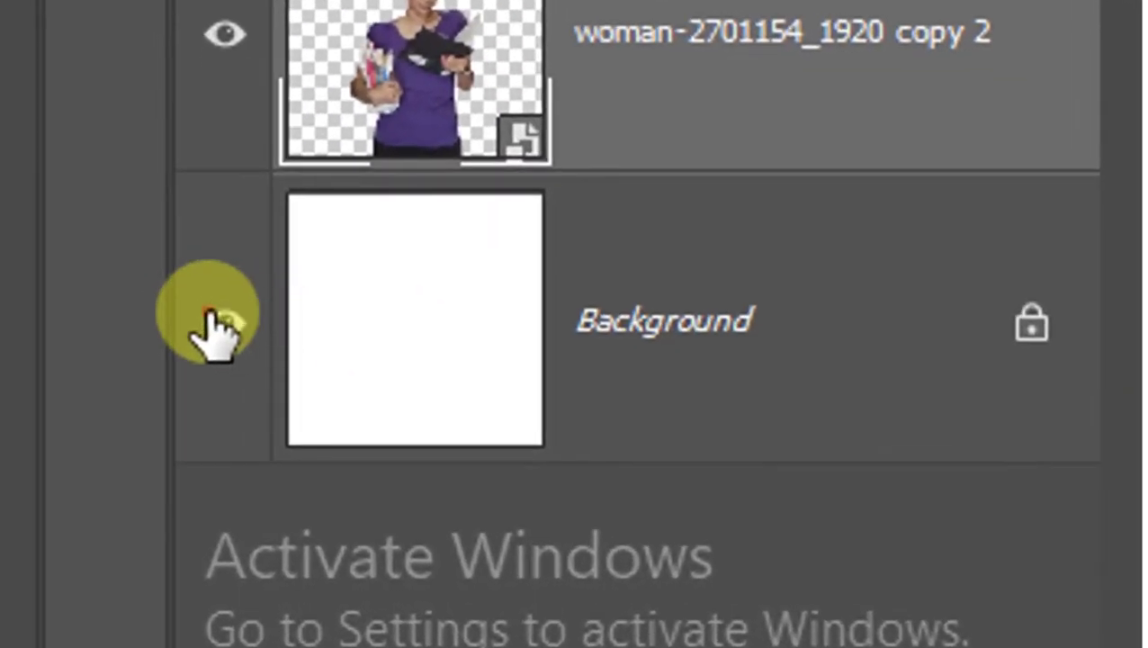
click(213, 324)
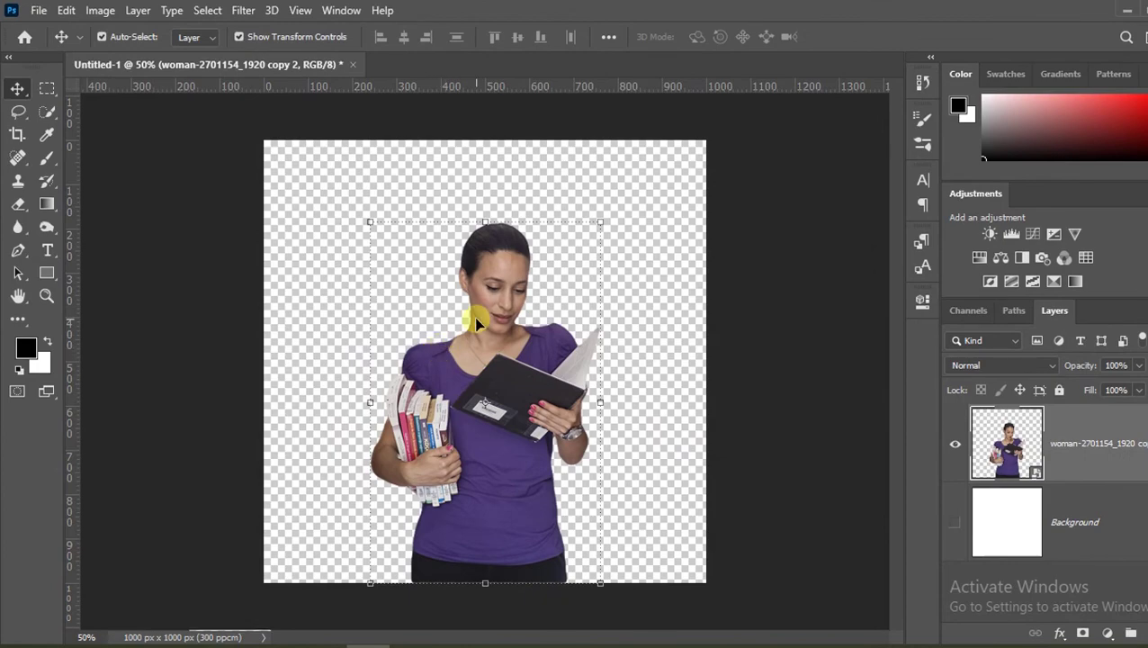
Step: Lasso the woman's head and neck and copy them onto a new Layer 1
key(ctrl+plus)
key(ctrl+plus)
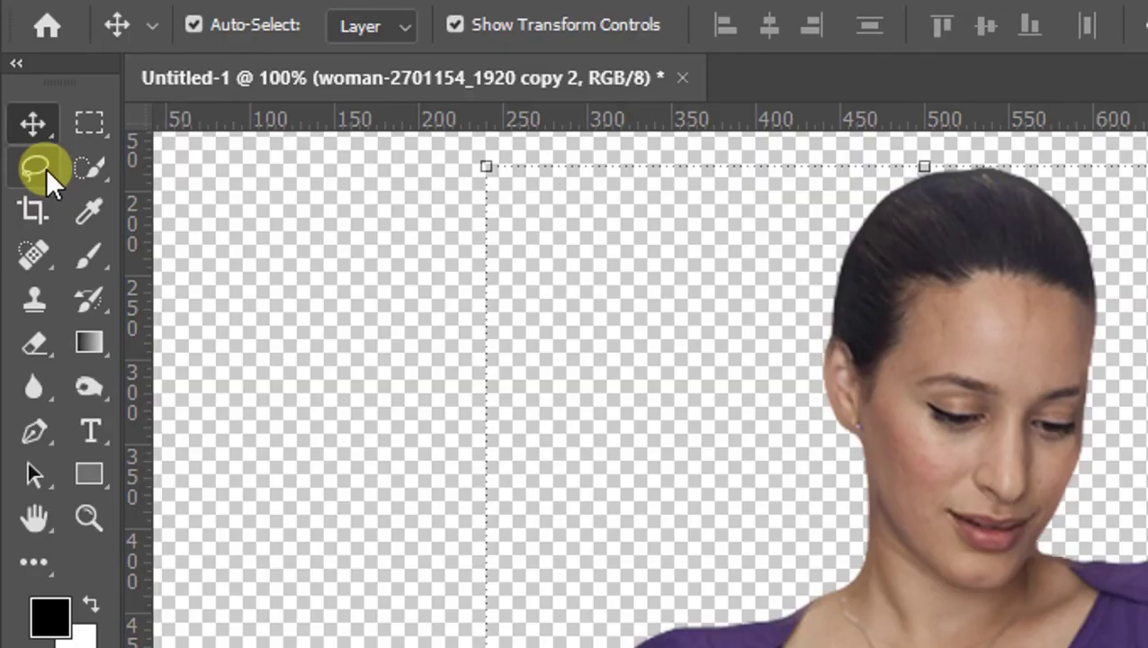
click(44, 170)
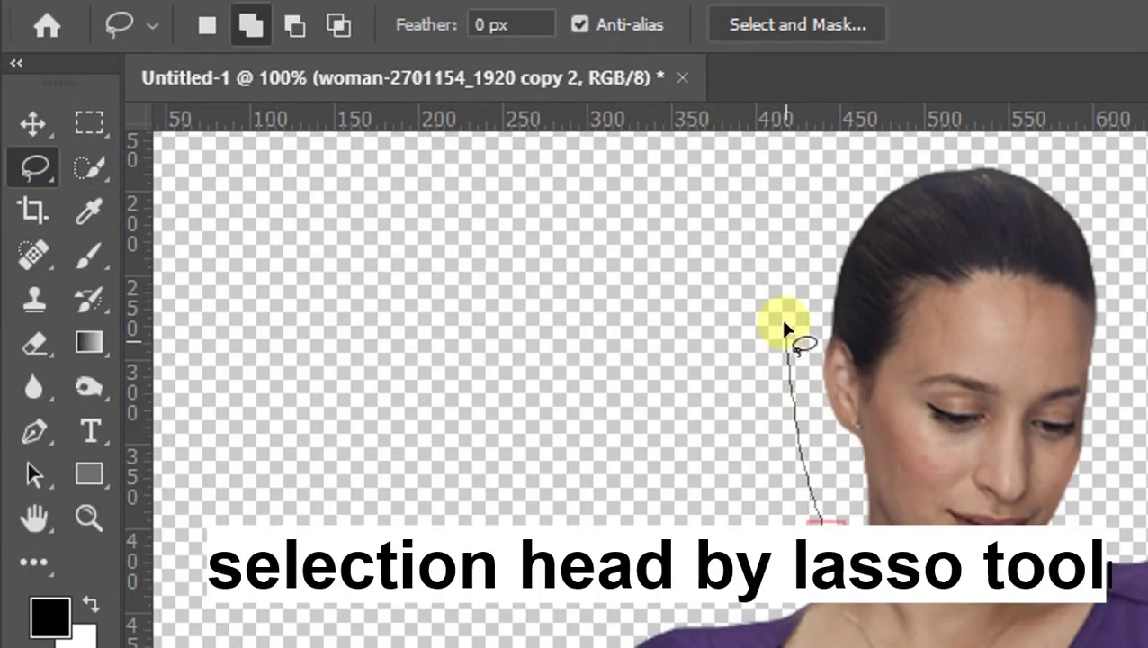
drag(783, 327, 590, 191)
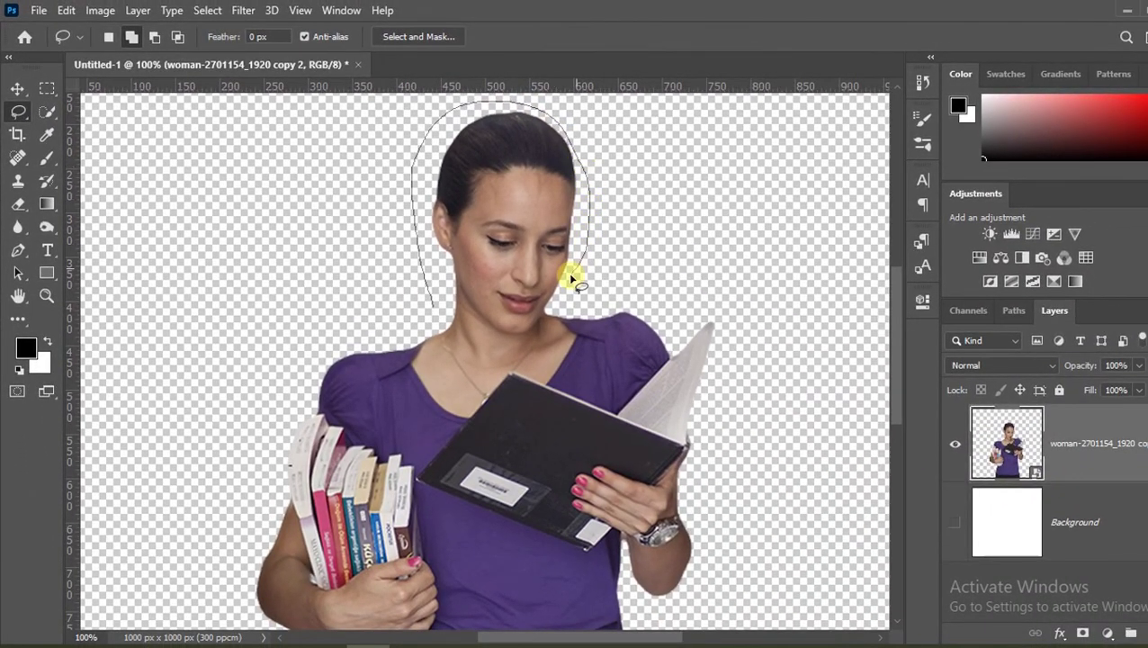
drag(466, 337, 432, 306)
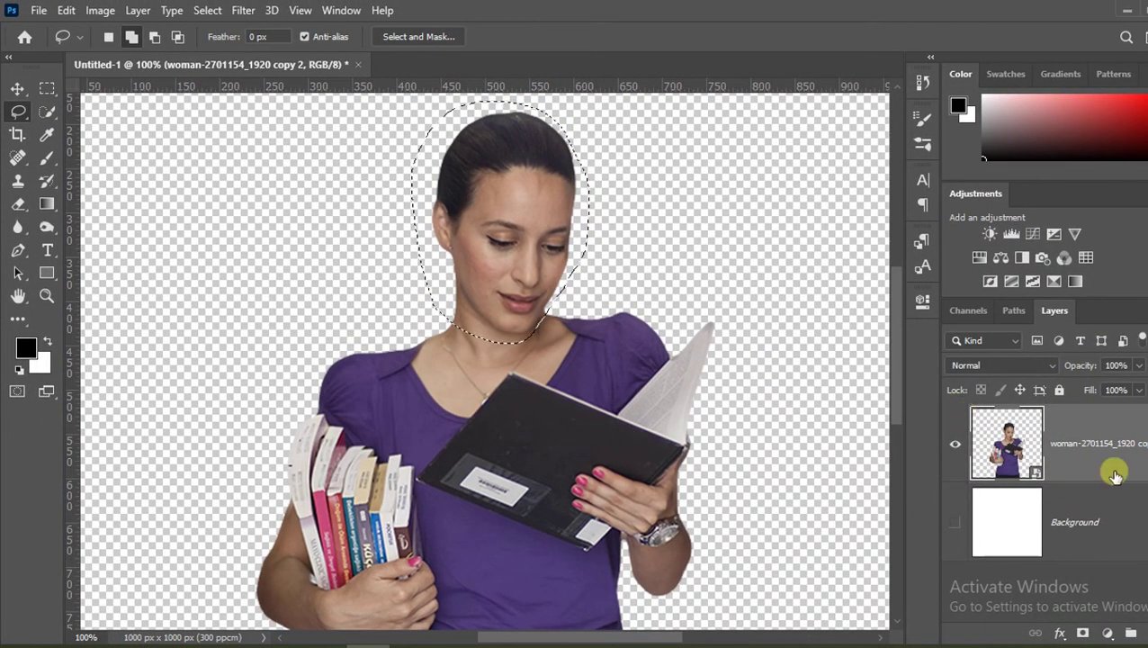
key(ctrl+j)
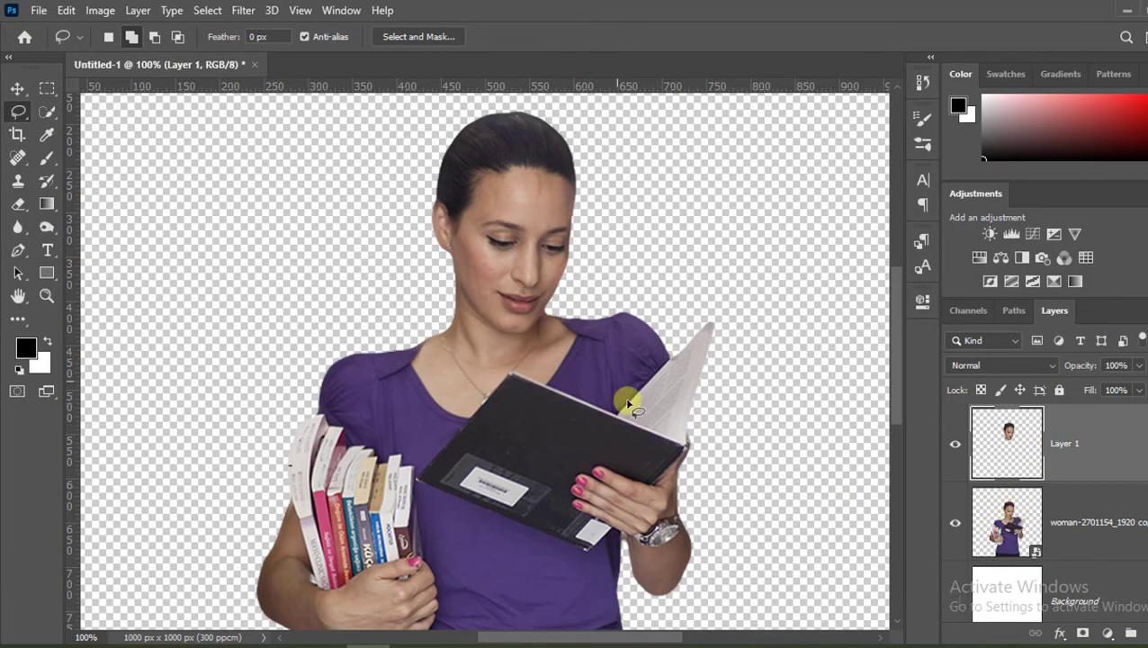
Step: Convert Layer 1 with the copied head into a smart object
right_click(1000, 436)
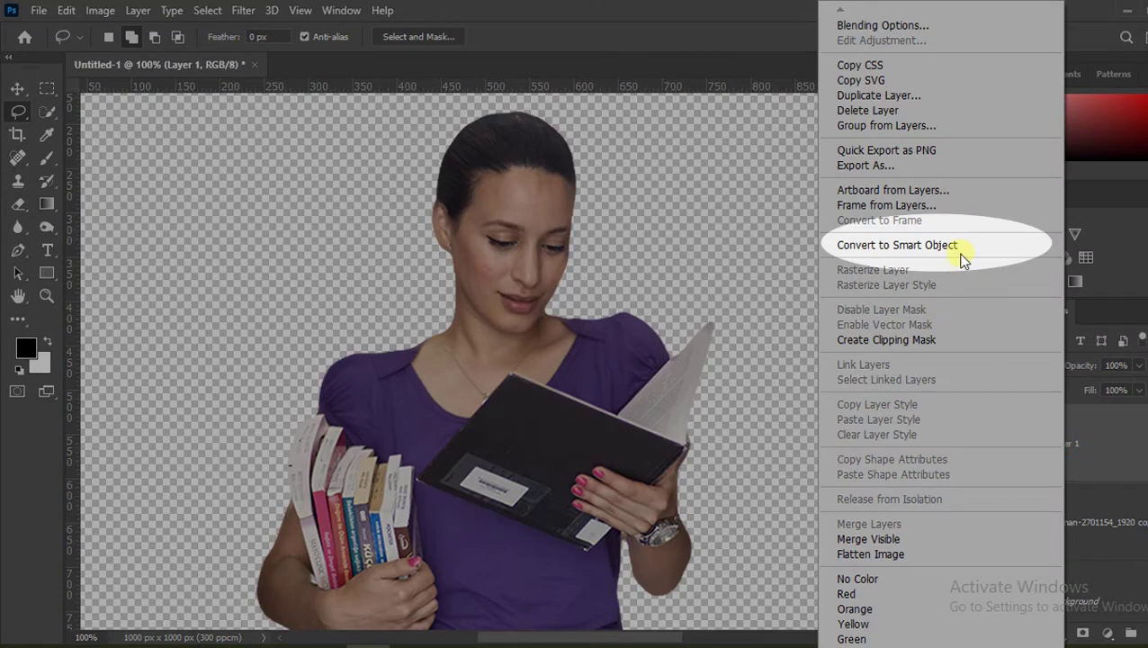
click(956, 252)
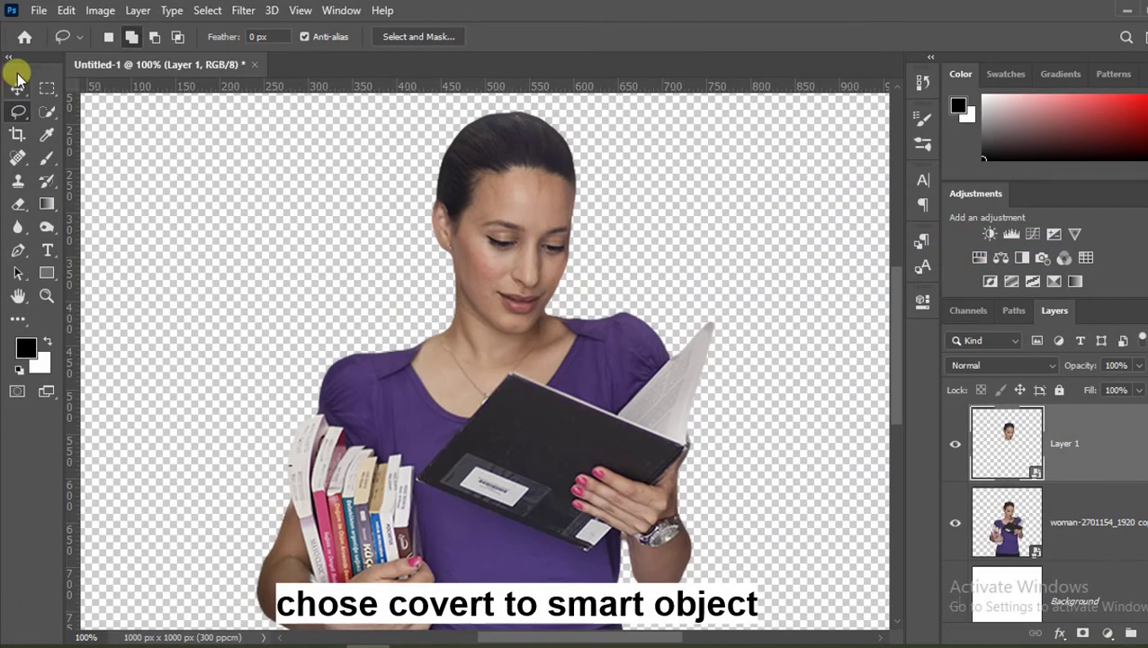
click(17, 87)
Step: Scale the head layer to about 141%, move it up over the neck, and commit
drag(578, 344, 649, 391)
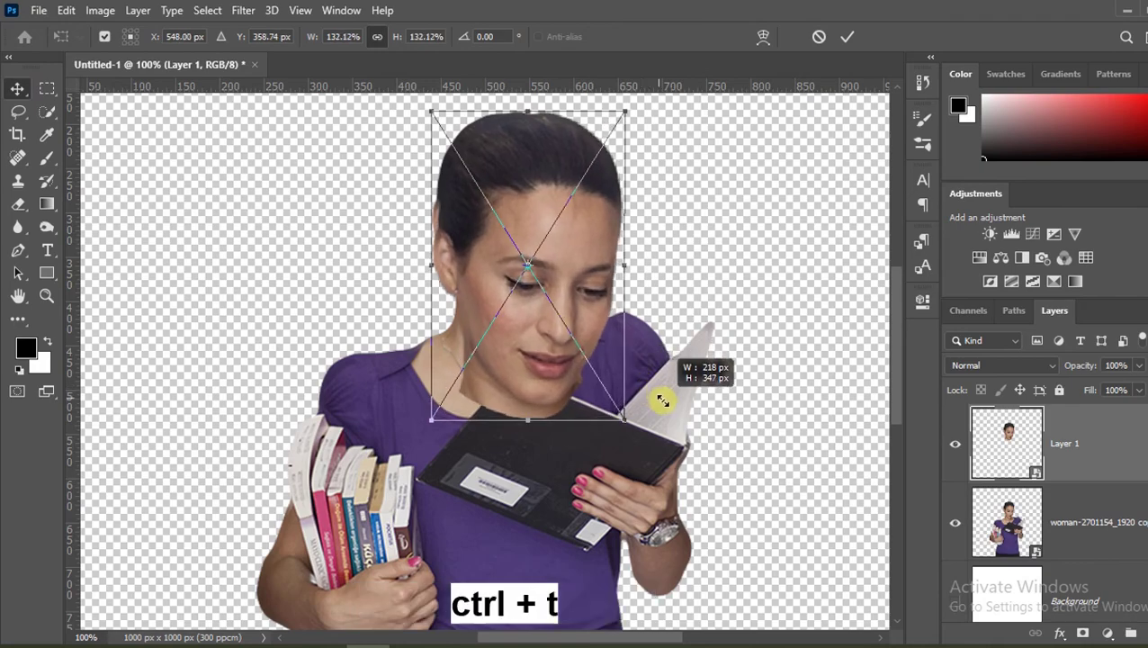
drag(649, 391, 670, 422)
mouse_move(569, 412)
mouse_down()
mouse_move(555, 328)
mouse_move(553, 346)
mouse_up()
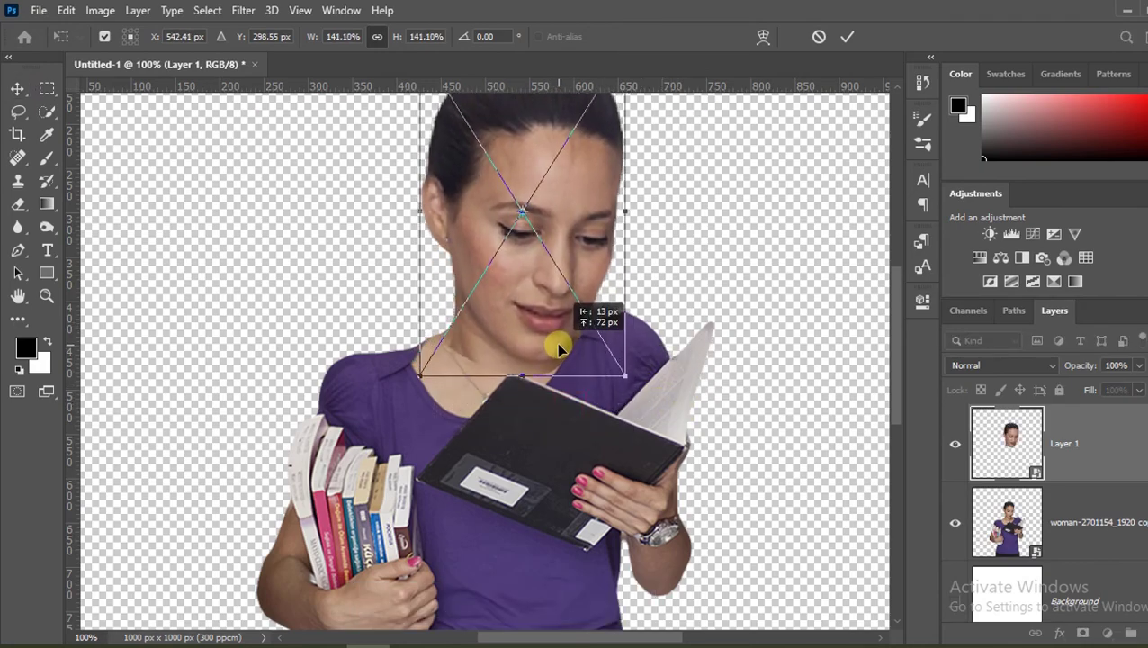
key(ctrl+minus)
key(ctrl+minus)
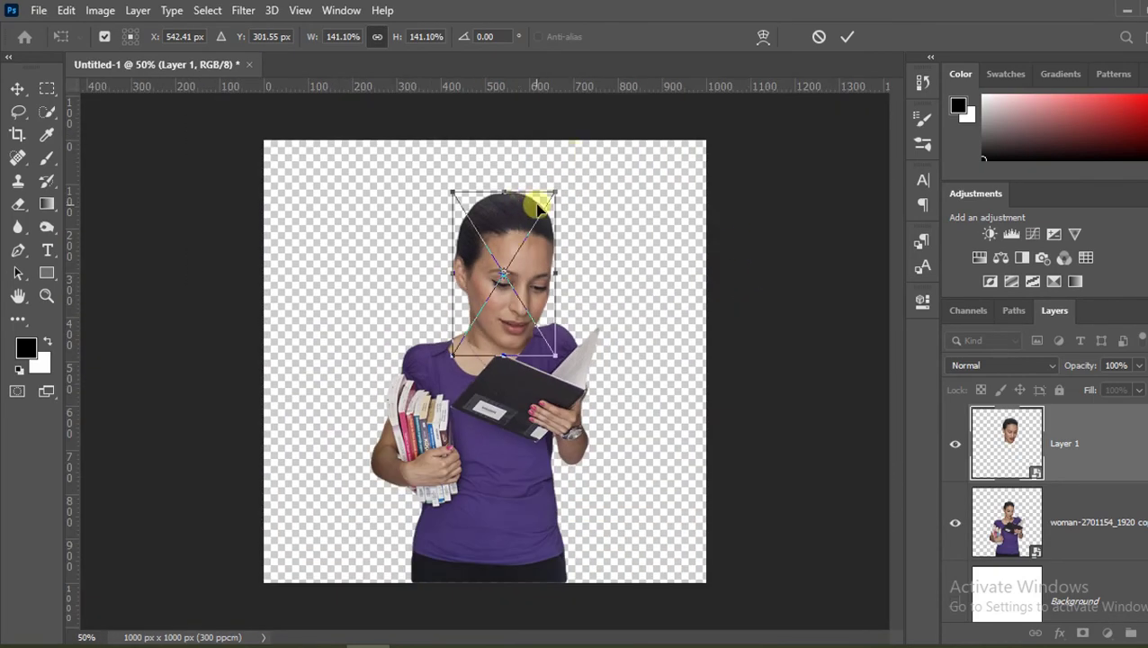
key(Return)
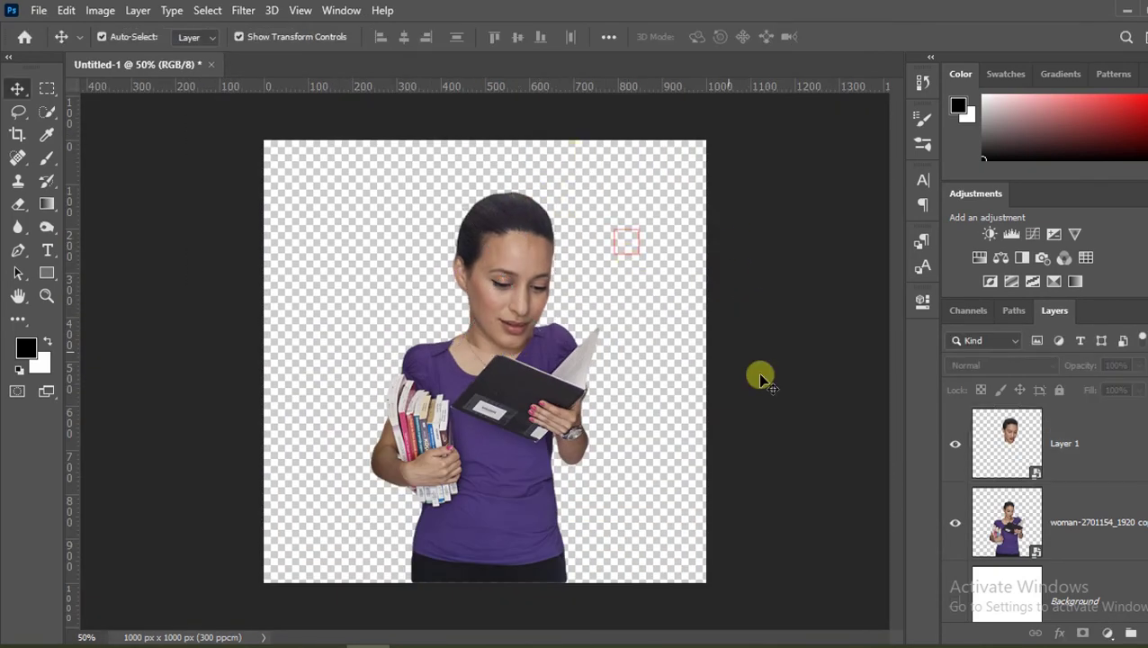
Step: Open Filter > Liquify on the head layer (Layer 1)
click(248, 13)
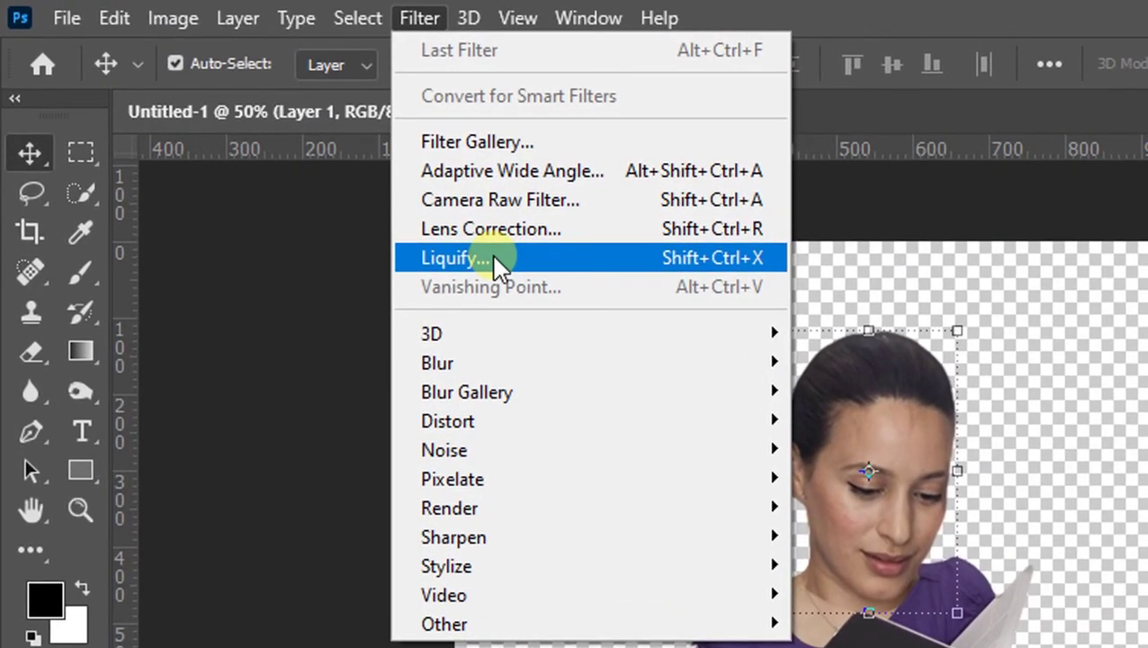
click(492, 257)
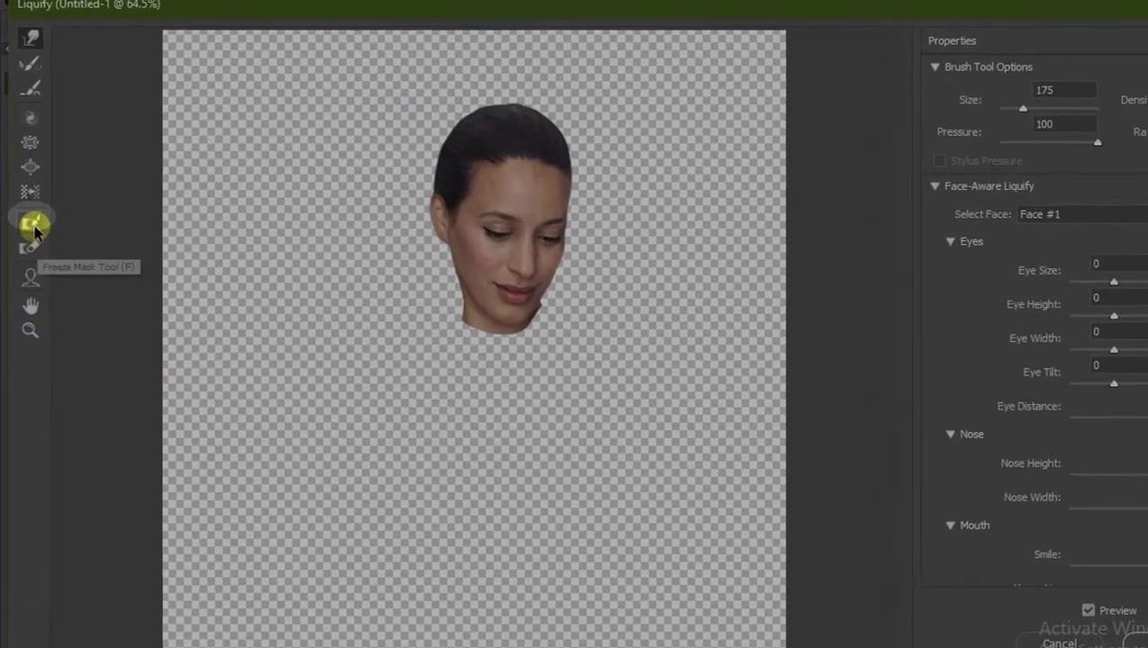
Step: Freeze the face, warp the head's lower edge inward below the chin, and apply Liquify
click(27, 216)
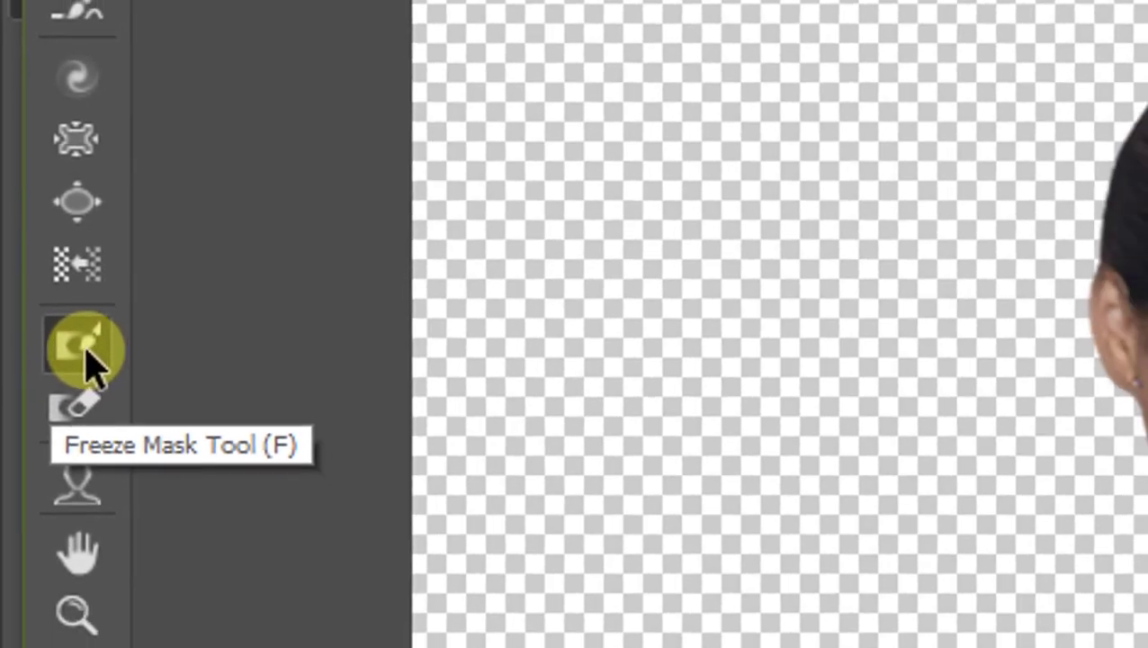
mouse_move(422, 212)
mouse_down()
mouse_move(469, 221)
mouse_move(466, 241)
mouse_move(455, 240)
mouse_up()
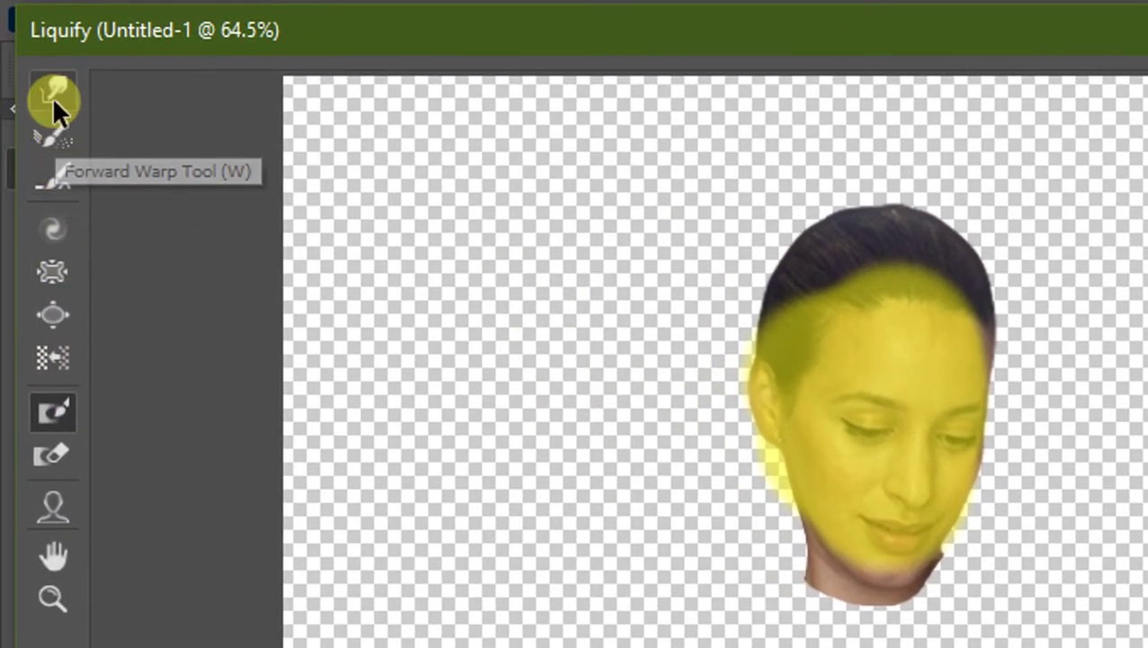
click(30, 46)
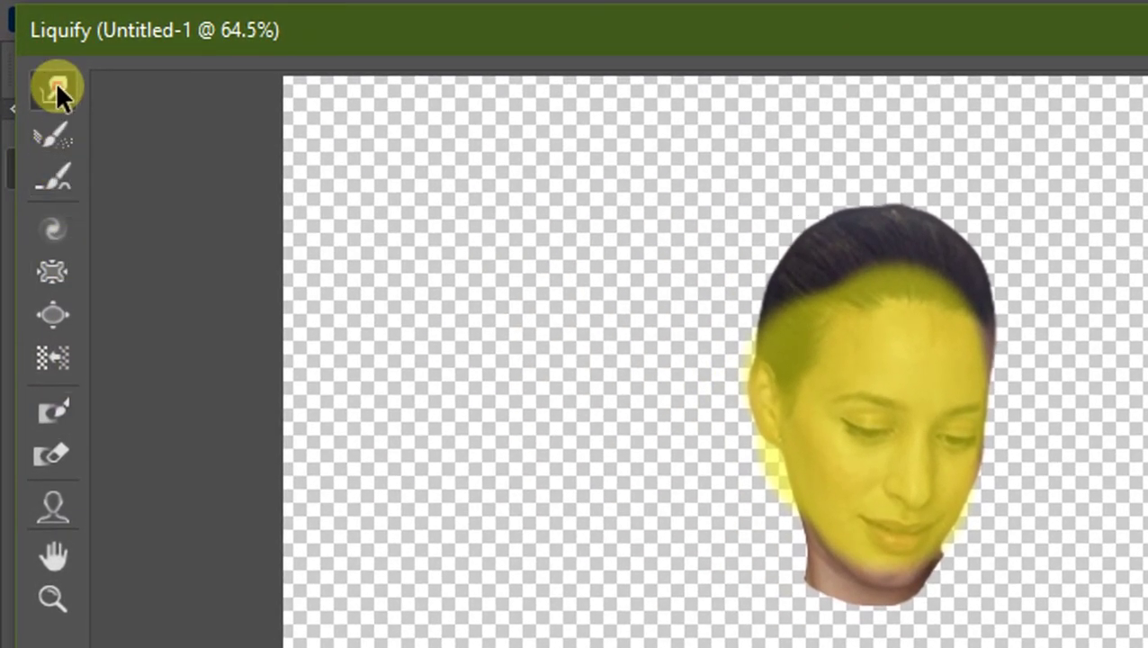
click(1004, 622)
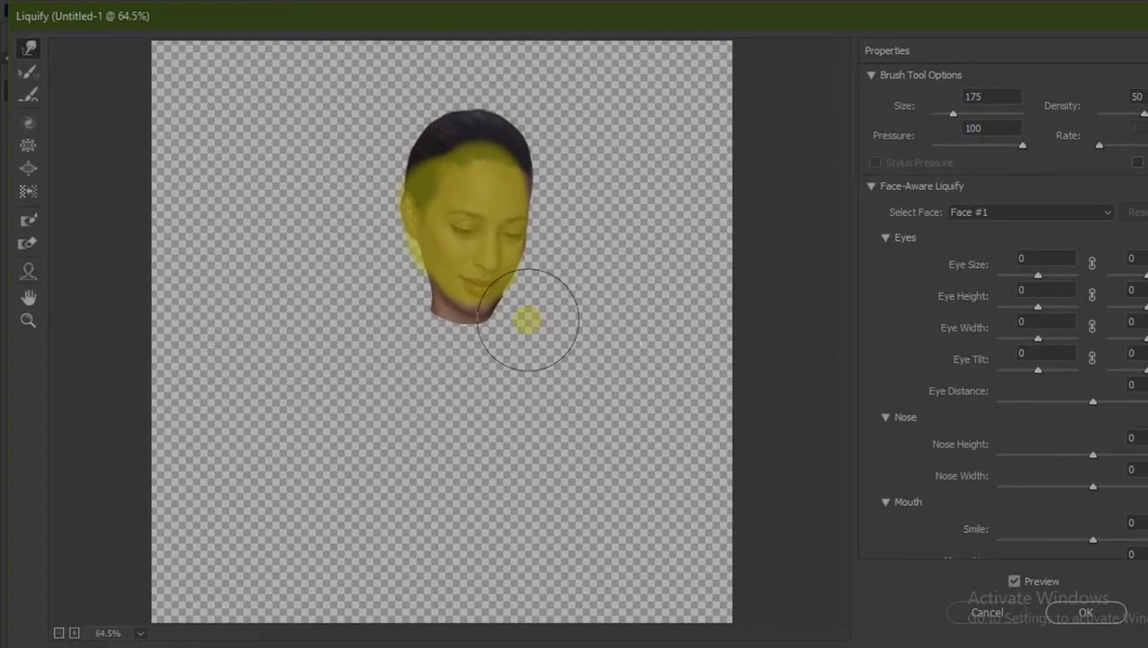
drag(527, 319, 420, 312)
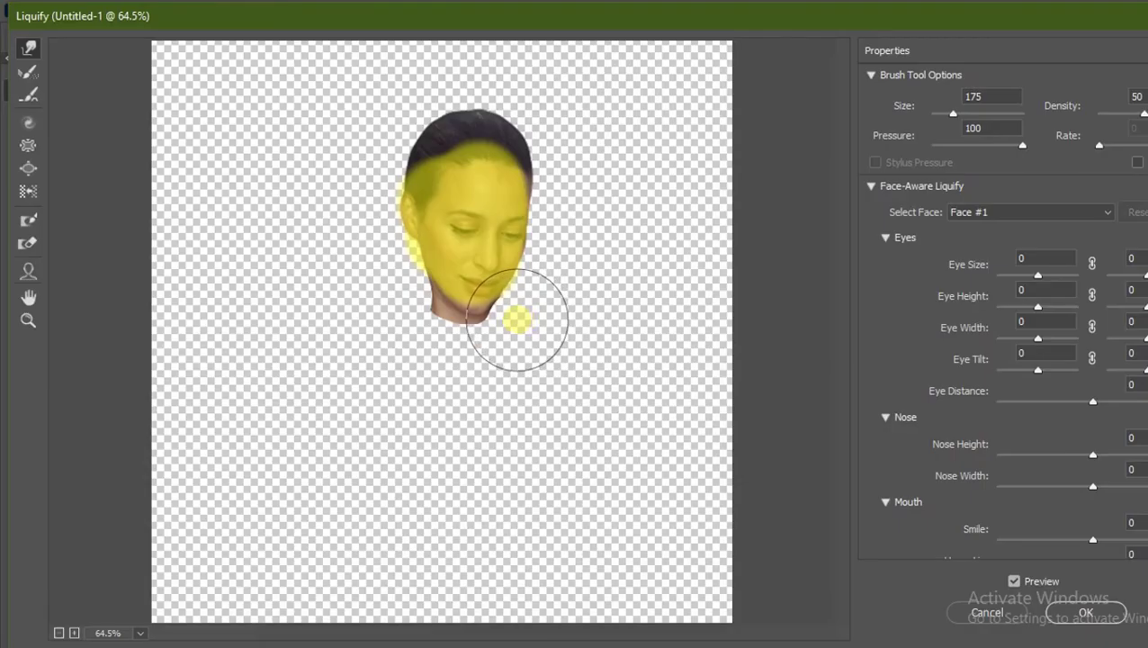
click(1079, 614)
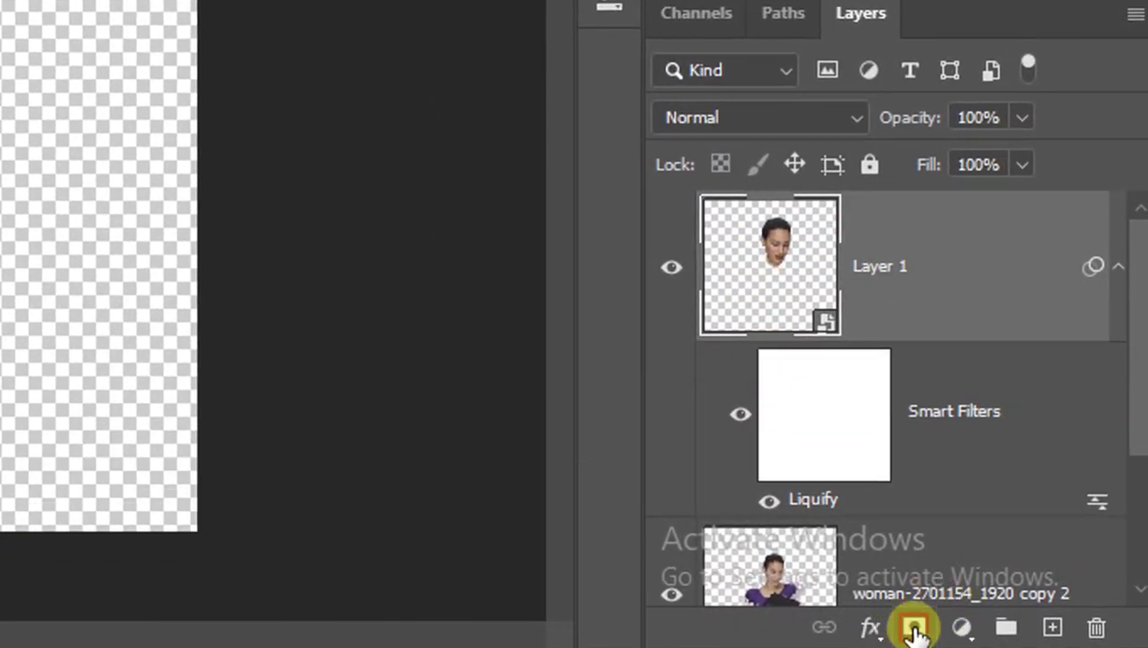
Step: Add a layer mask to Layer 1 and pick a slightly larger brush
click(913, 628)
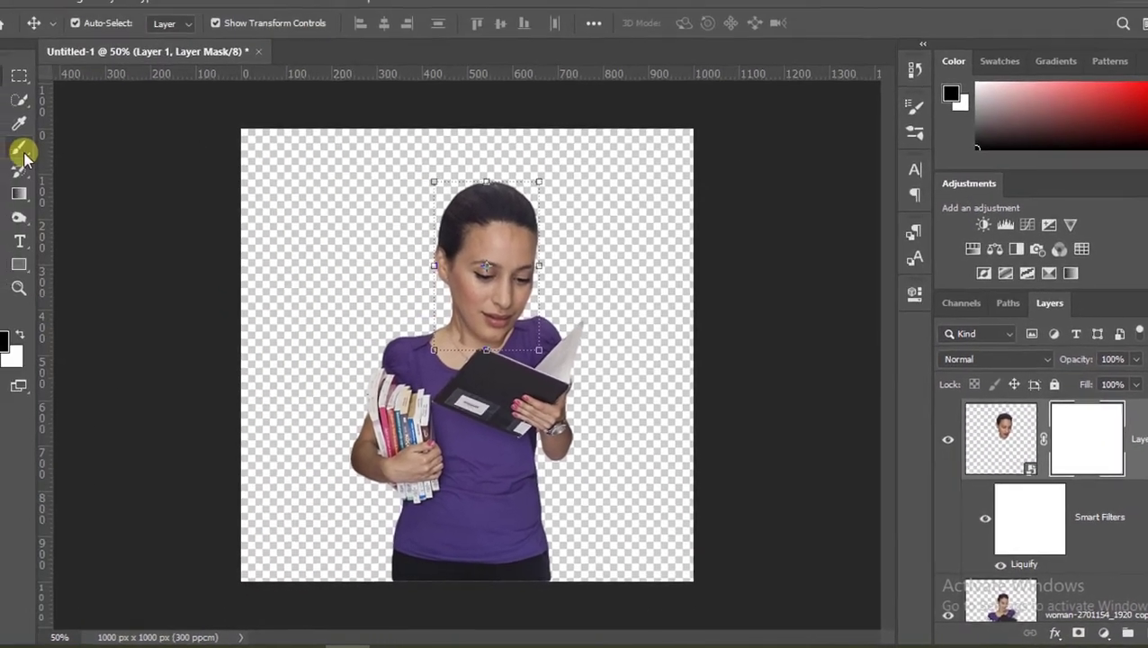
click(47, 158)
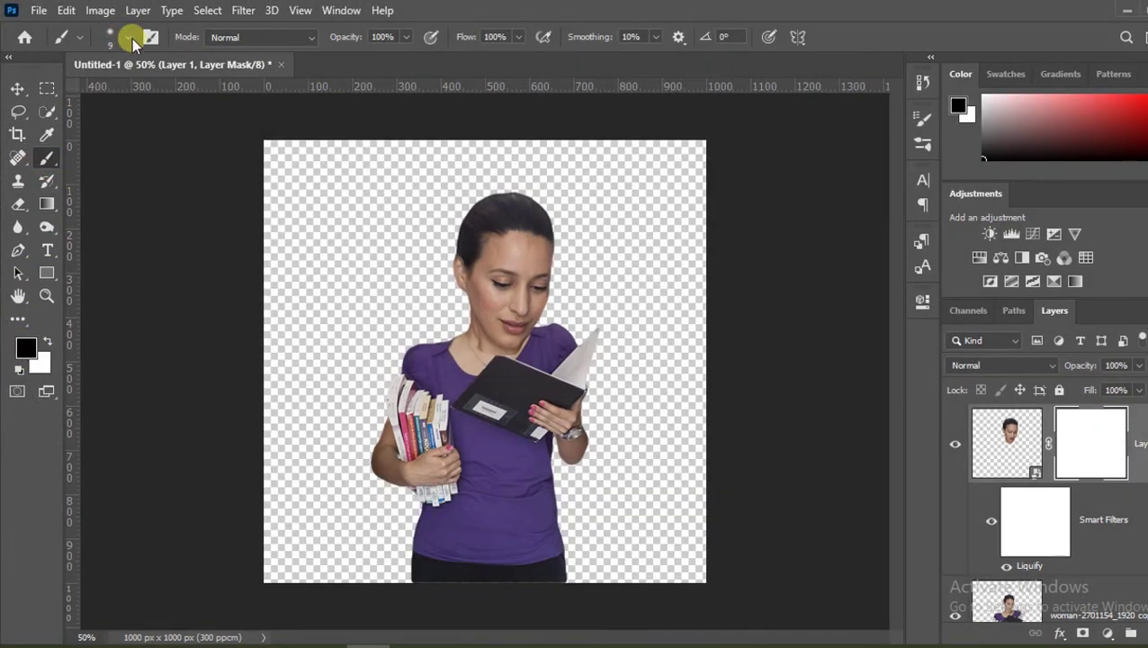
click(133, 39)
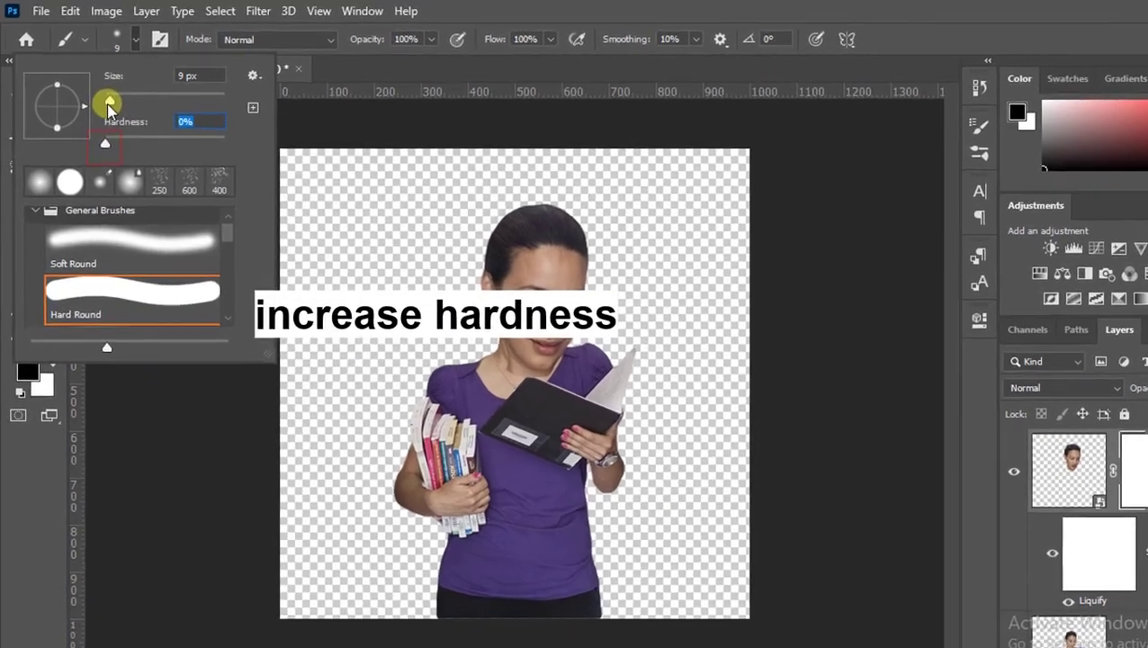
drag(104, 95, 105, 97)
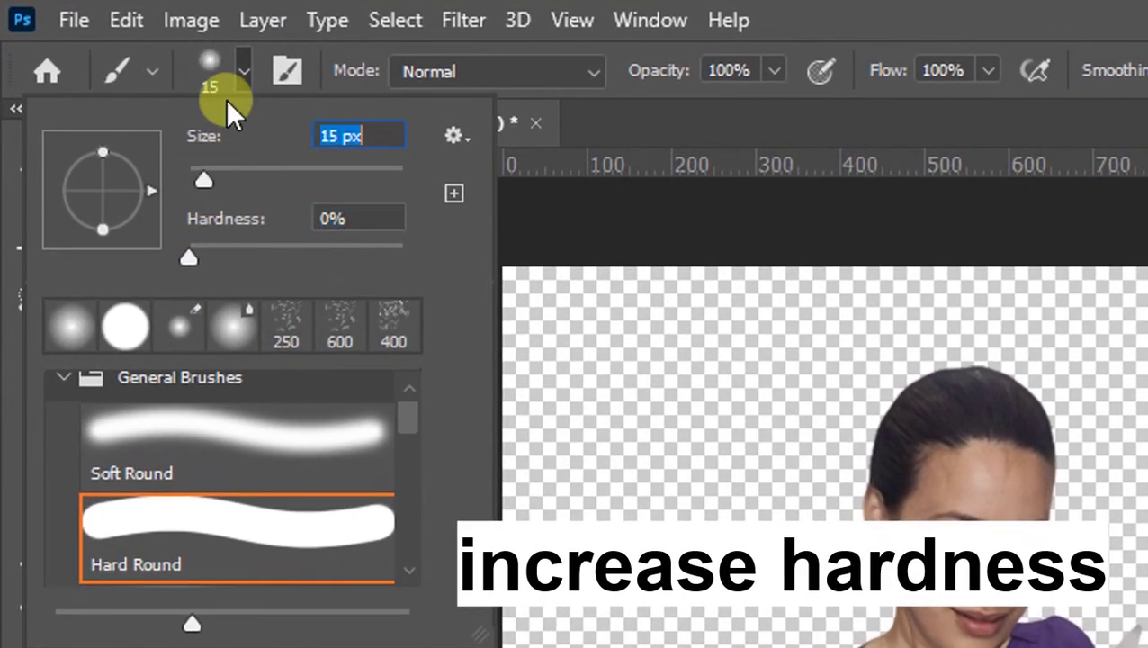
click(216, 63)
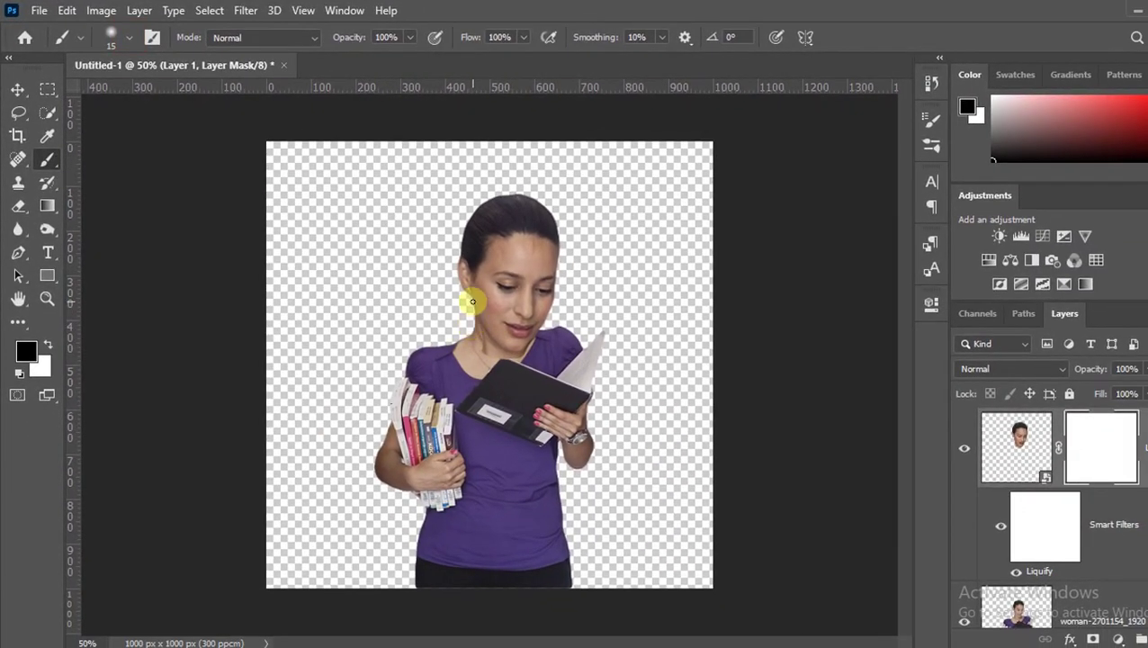
Step: Paint black on the mask along the neck line, then zoom back out to the whole image
key(ctrl+plus)
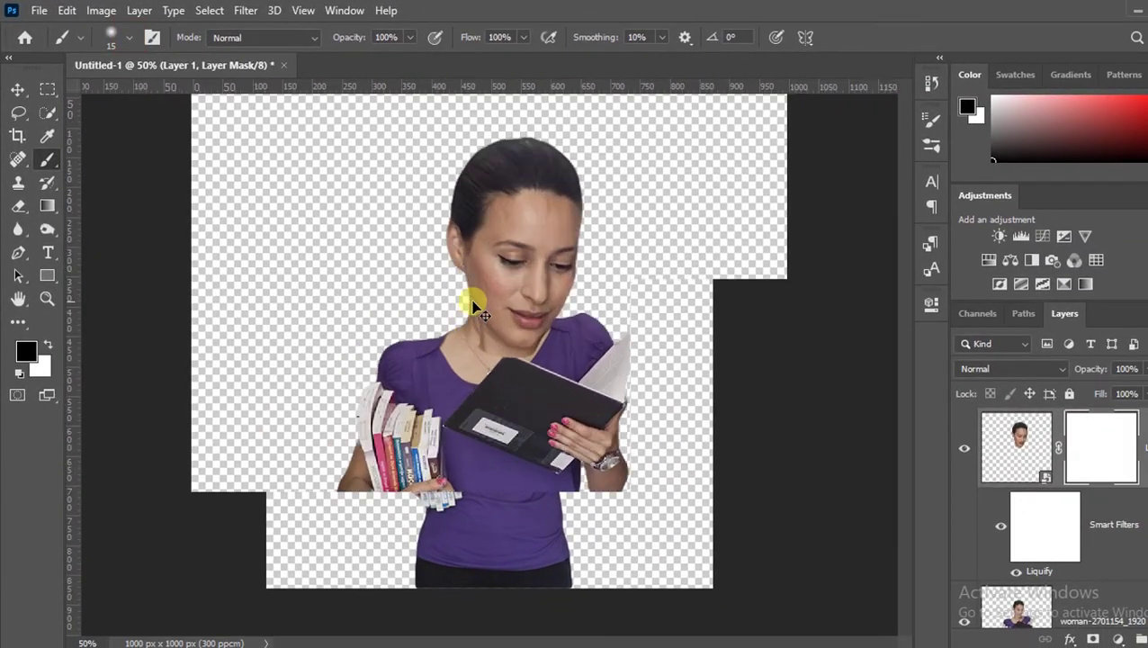
key(ctrl+plus)
key(ctrl+plus)
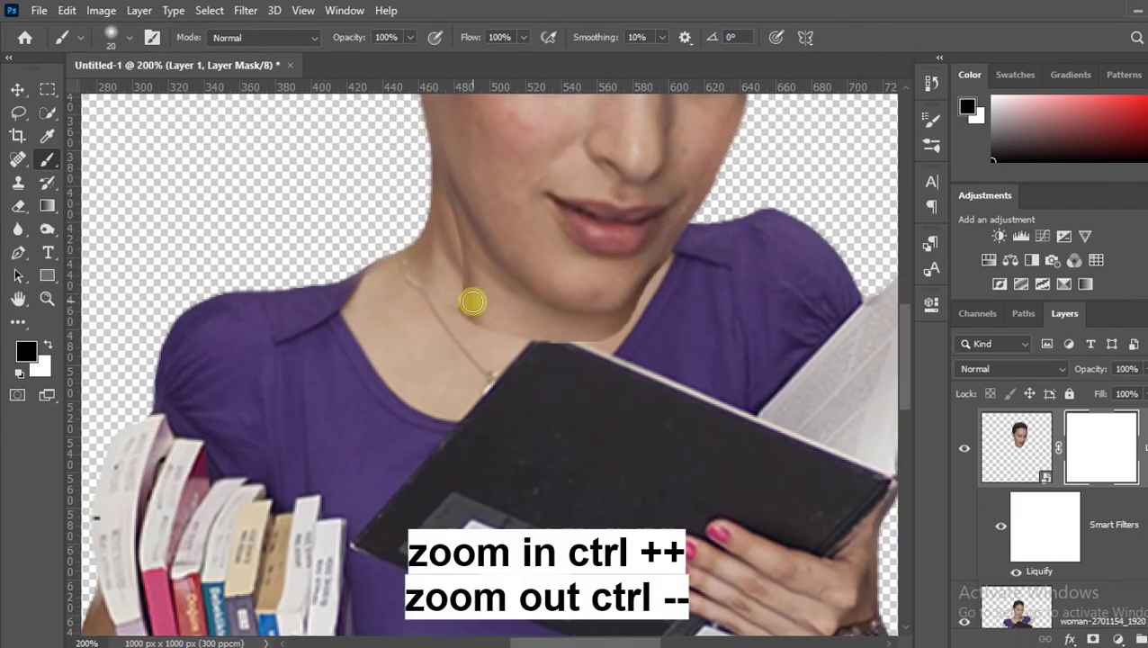
scroll(617, 384, up, 2)
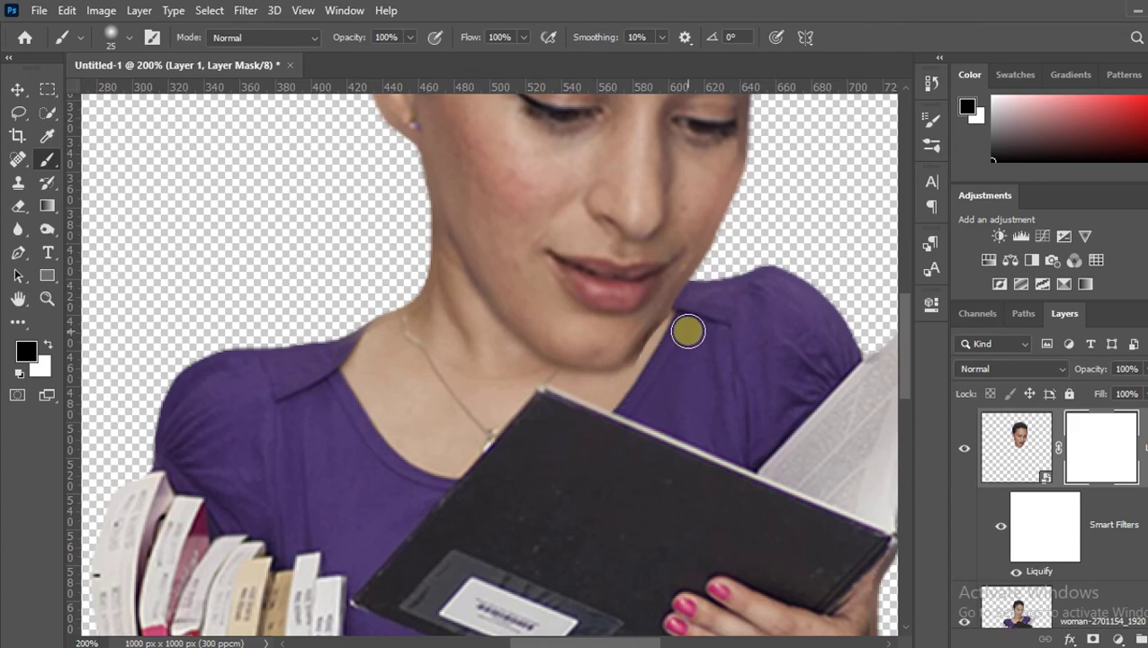
drag(682, 348, 628, 379)
key(ctrl+minus)
key(ctrl+minus)
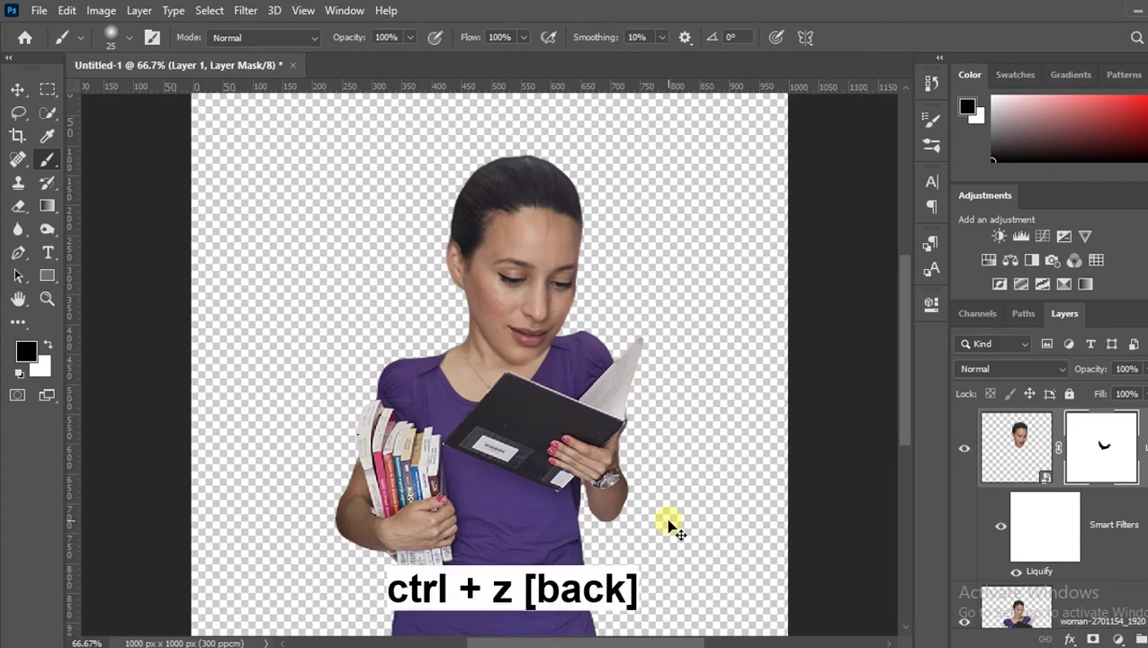
key(ctrl+plus)
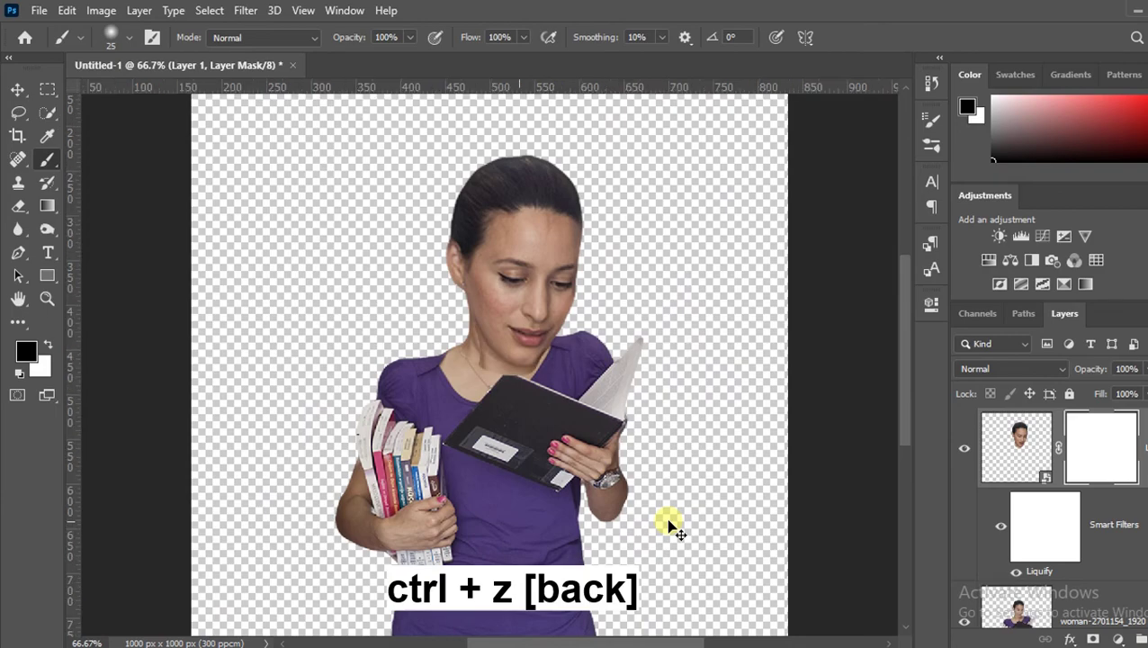
key(ctrl+plus)
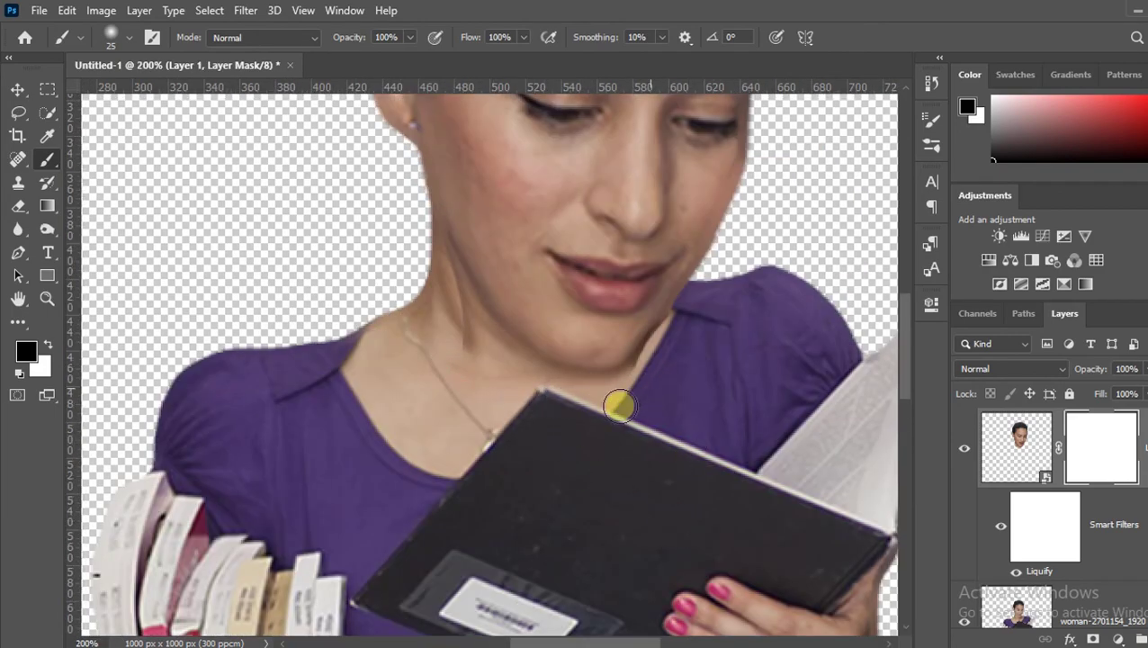
scroll(425, 270, up, 1)
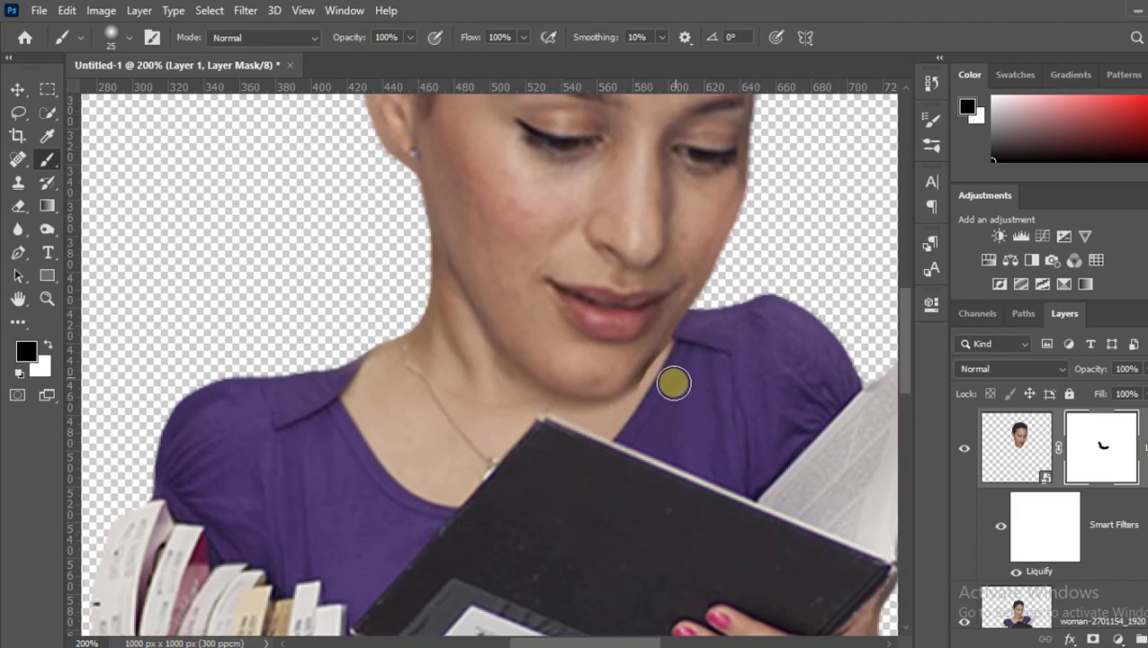
key(ctrl+minus)
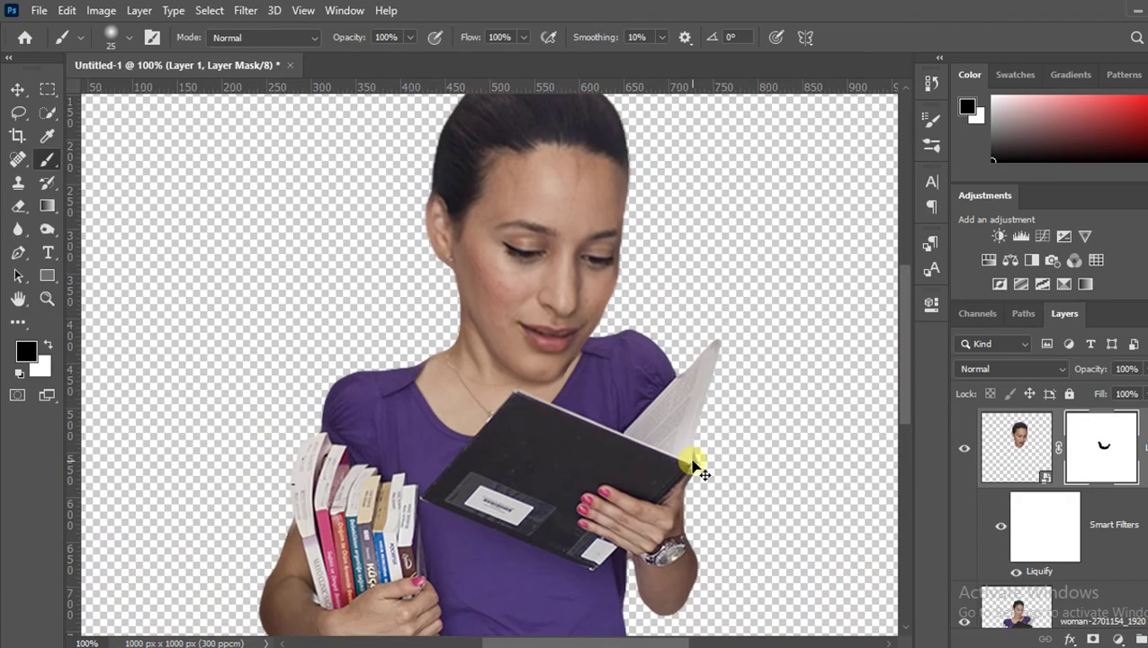
key(ctrl+minus)
scroll(1038, 526, down, 2)
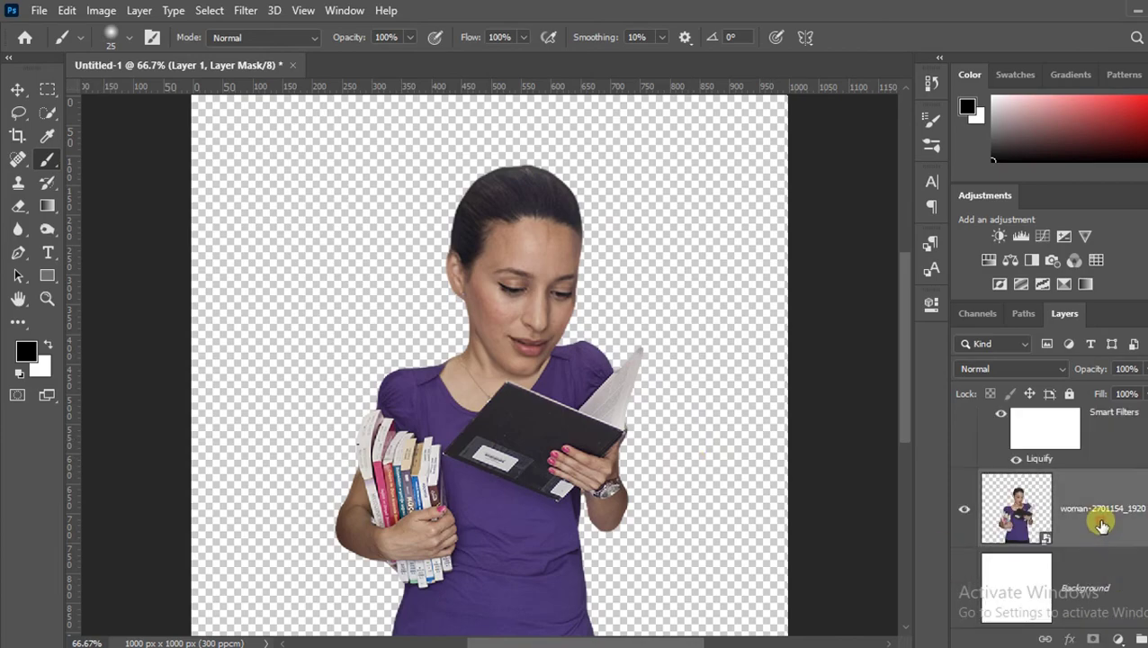
Step: Convert Layer 1 and the original woman layer into one smart object, then rasterize it
shift+click(1101, 526)
right_click(1105, 604)
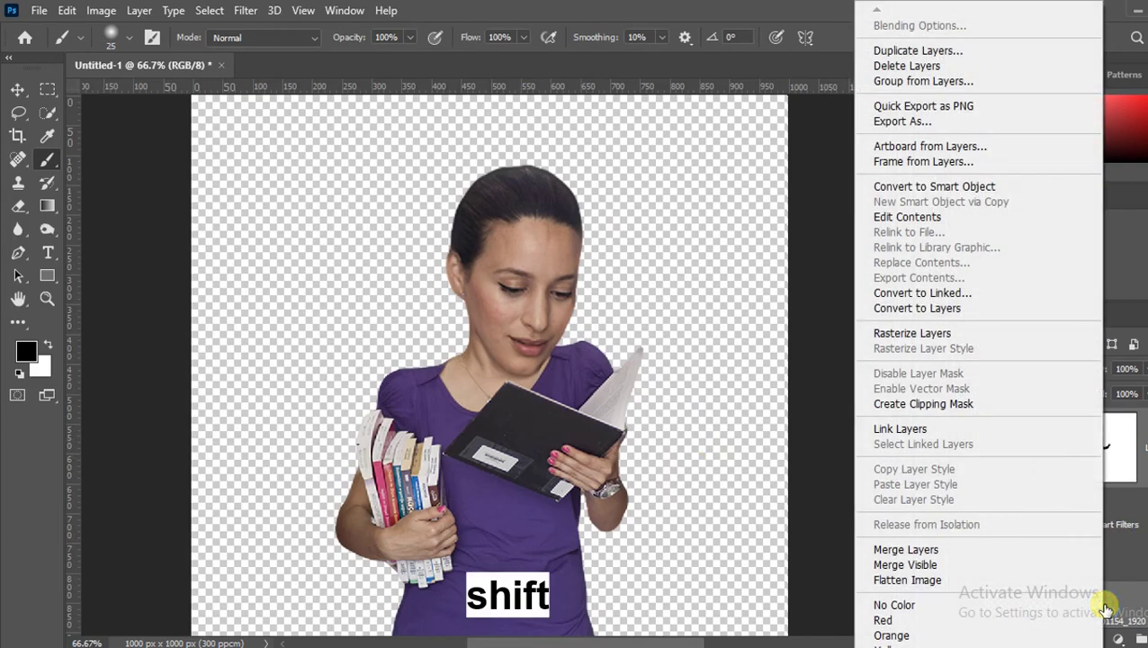
click(1104, 610)
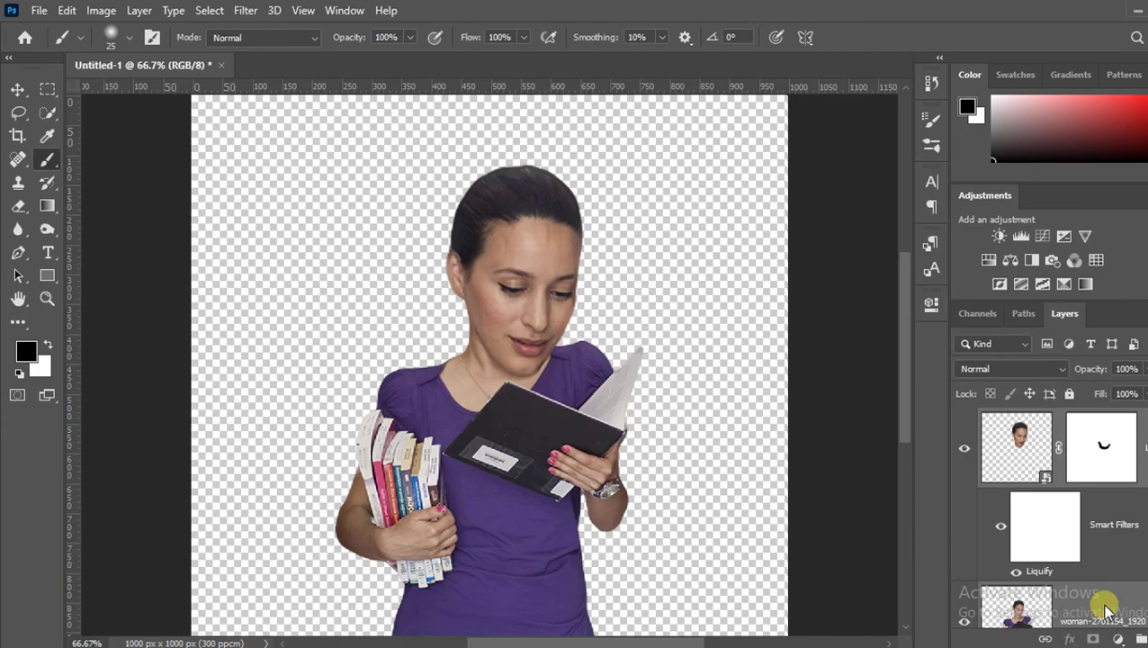
right_click(1105, 610)
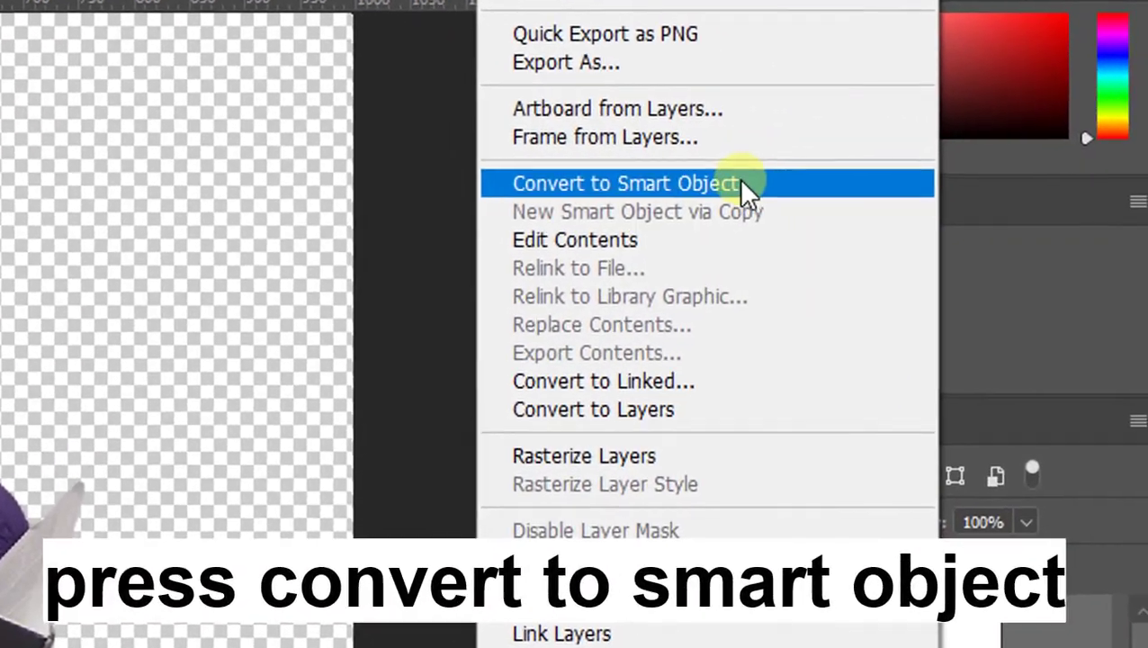
click(989, 187)
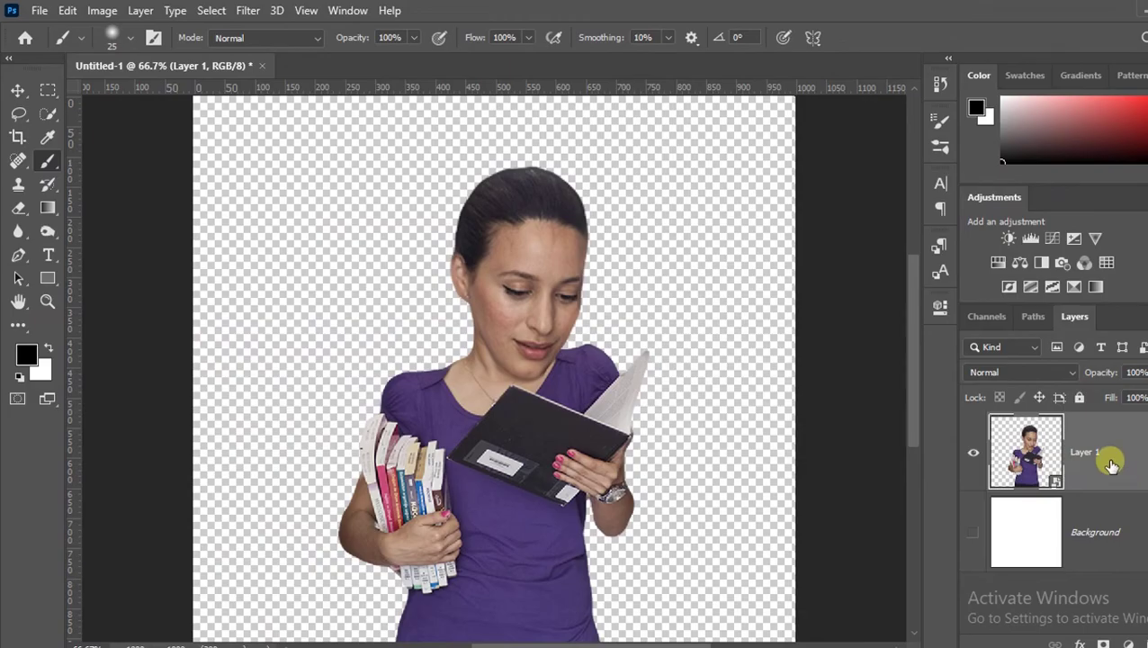
right_click(1111, 464)
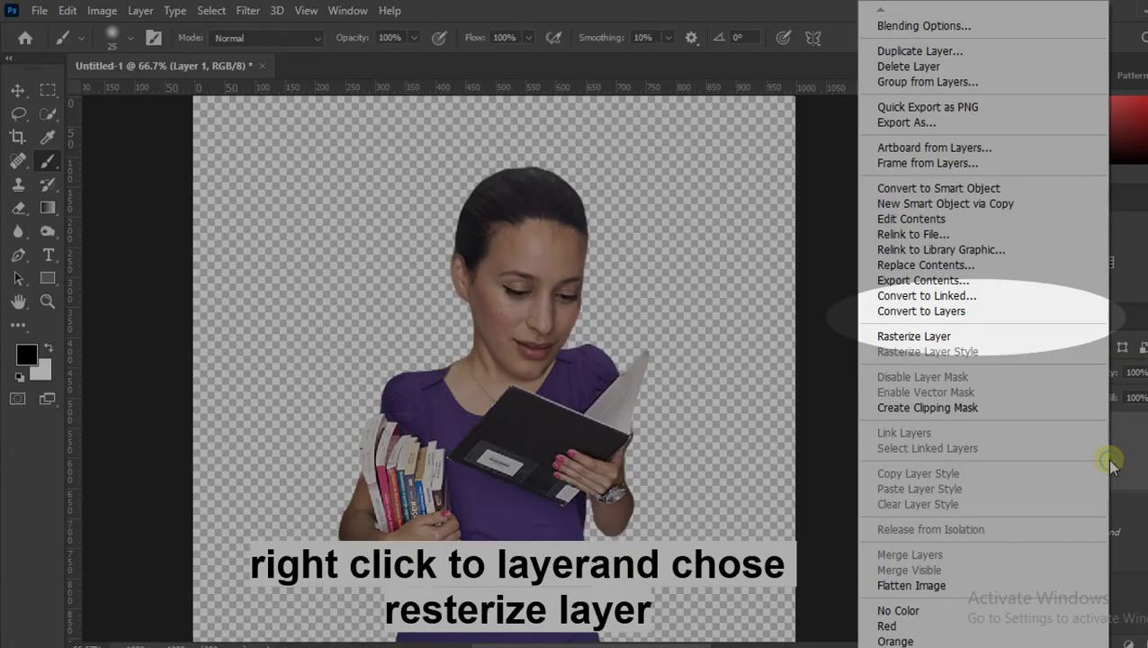
click(910, 339)
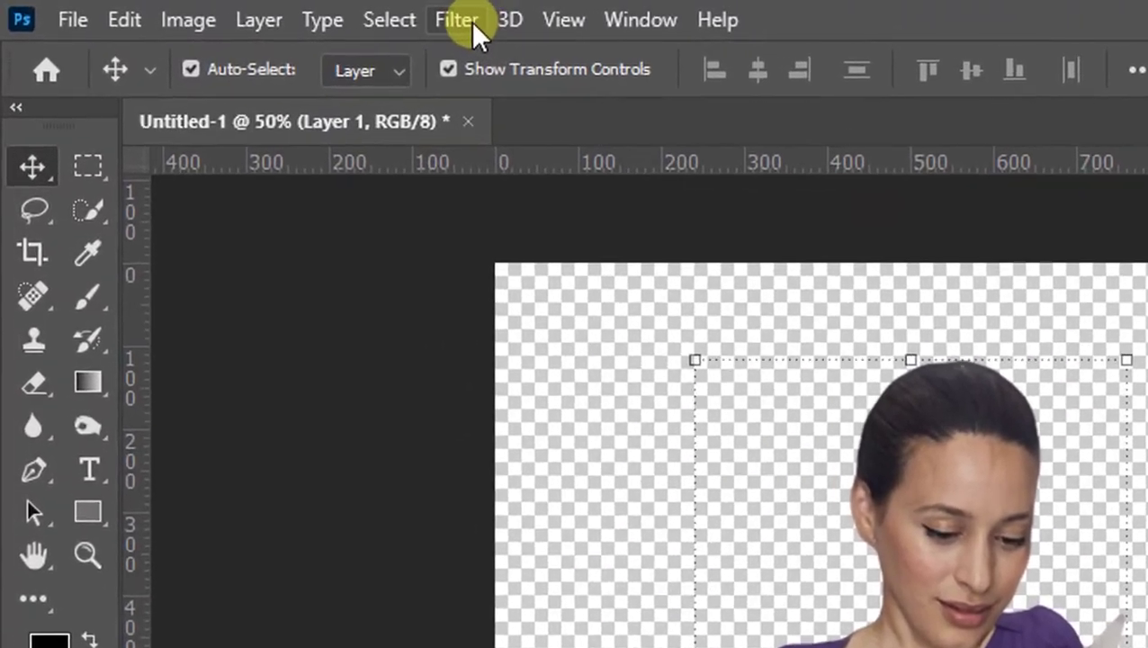
Step: In Face-Aware Liquify, max out both eye sizes and increase eye height
click(247, 10)
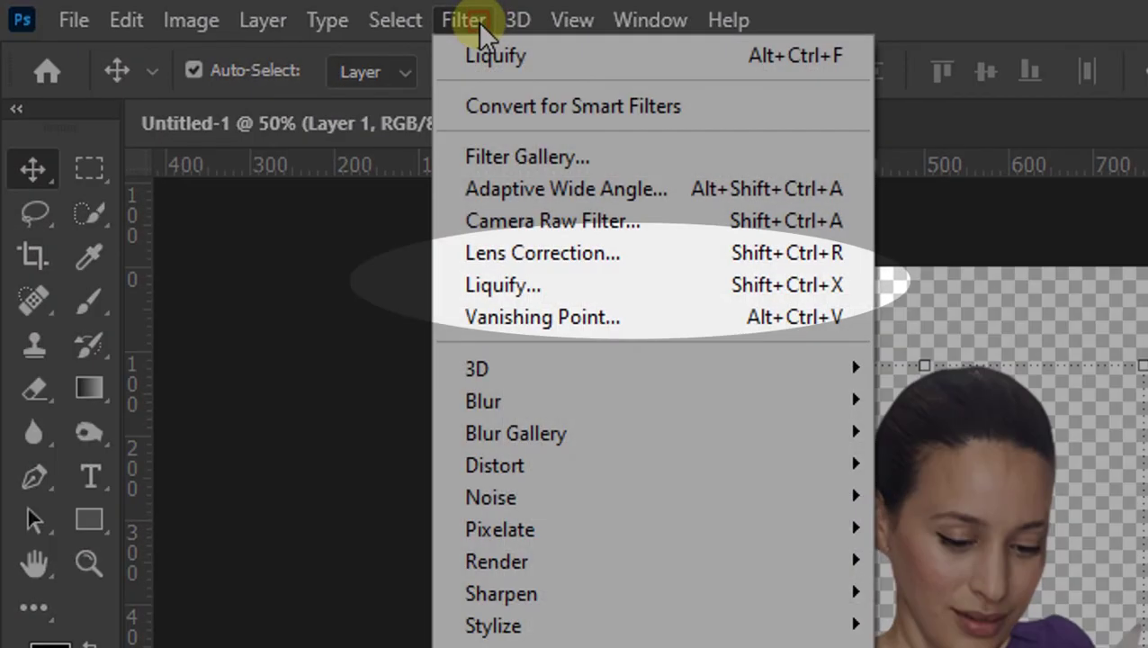
click(548, 289)
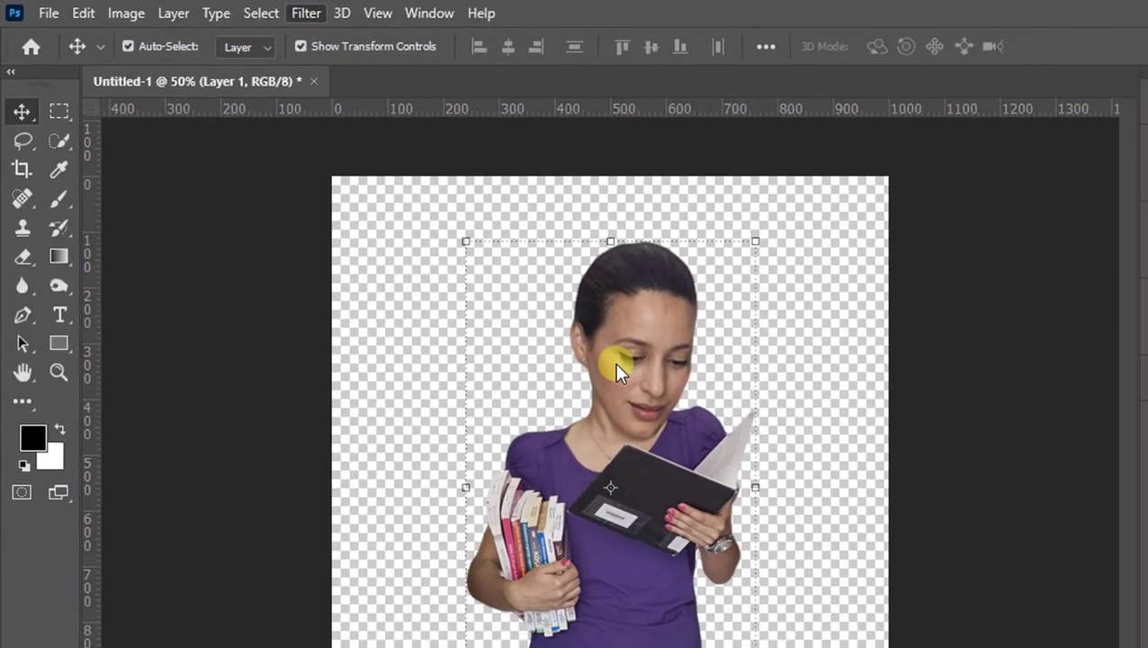
drag(970, 258, 1108, 257)
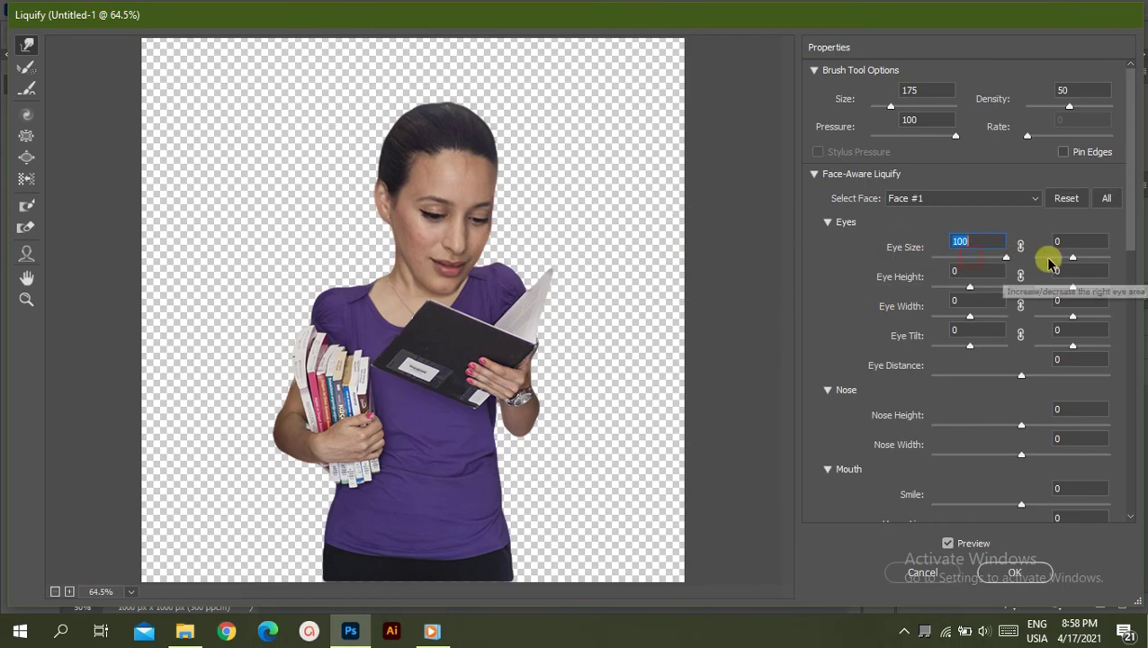
drag(969, 286, 1124, 288)
drag(970, 315, 1111, 316)
scroll(1050, 379, down, 1)
drag(1022, 335, 1035, 336)
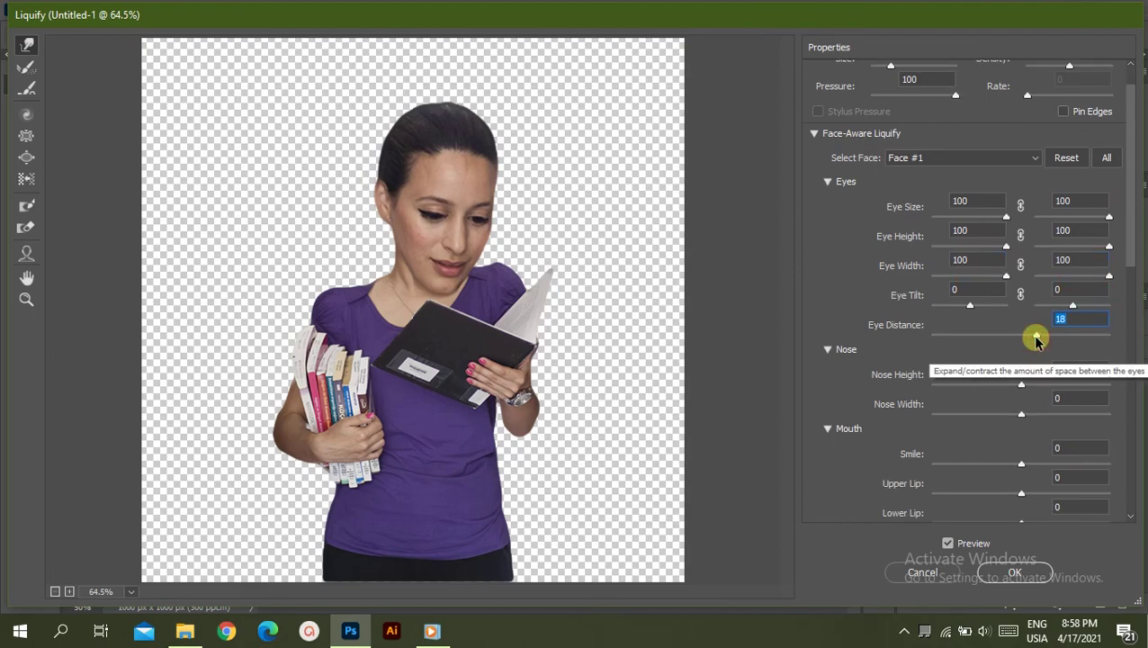
Step: Narrow the nose and change its height
mouse_move(1020, 384)
mouse_down()
mouse_move(931, 387)
mouse_move(937, 414)
mouse_up()
scroll(971, 406, down, 1)
drag(931, 346, 1087, 344)
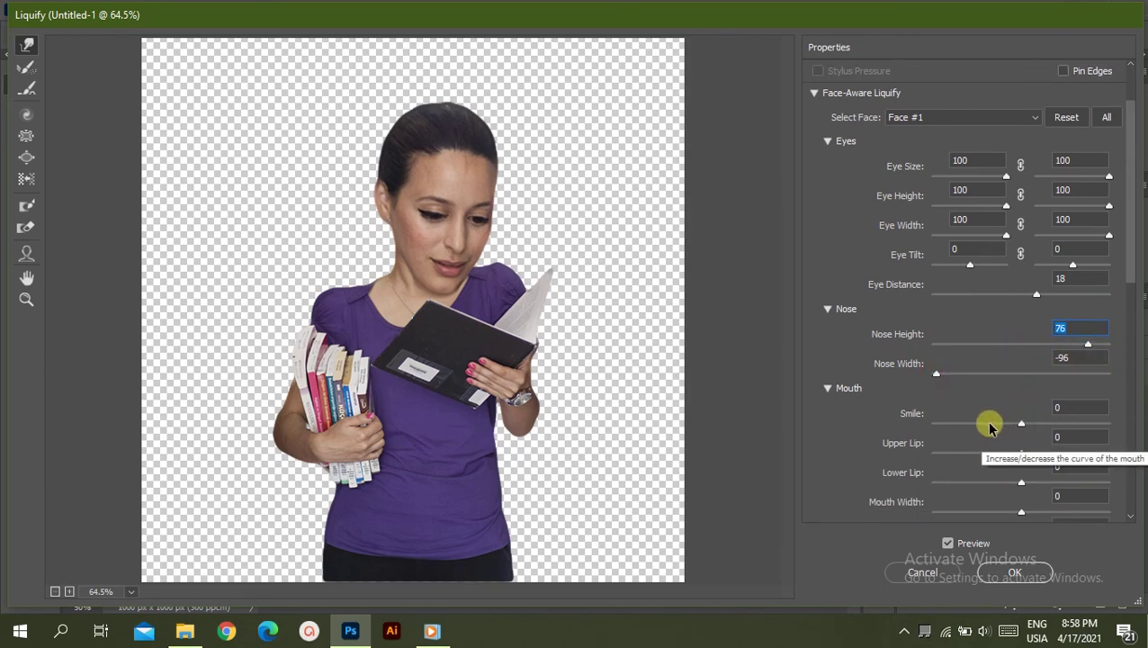
scroll(992, 427, down, 2)
drag(1021, 370, 1088, 378)
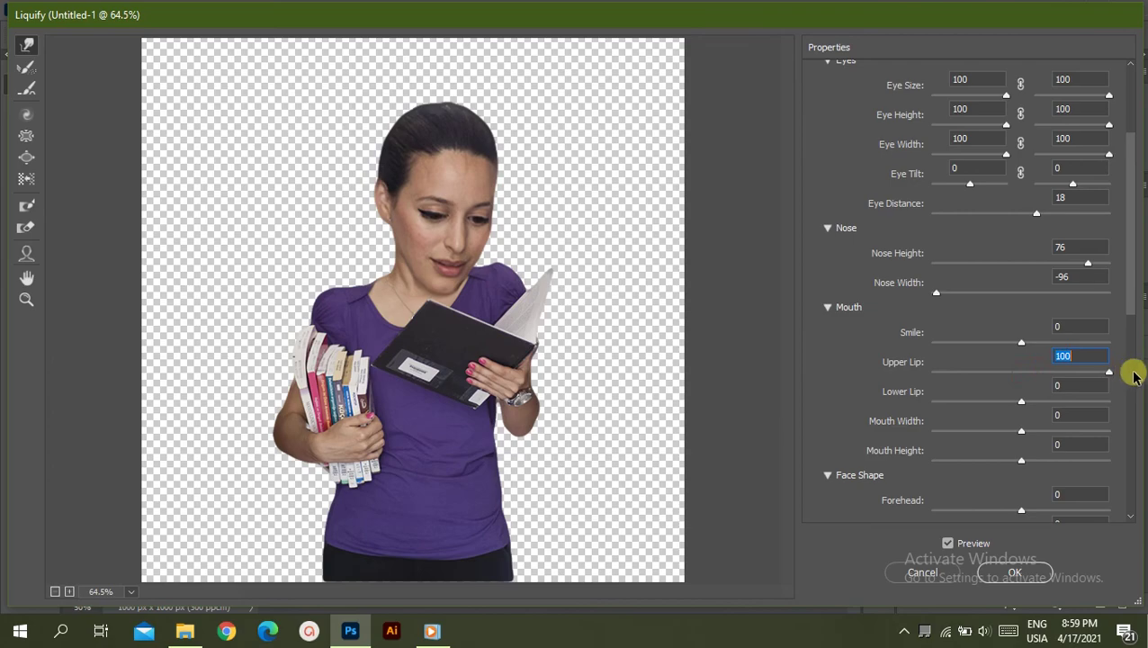
Step: Reshape the lips, reduce mouth height, shrink the forehead, and apply Liquify
mouse_move(1014, 406)
mouse_down()
mouse_move(1113, 406)
mouse_move(955, 405)
mouse_up()
scroll(963, 405, down, 1)
drag(1020, 391, 1029, 391)
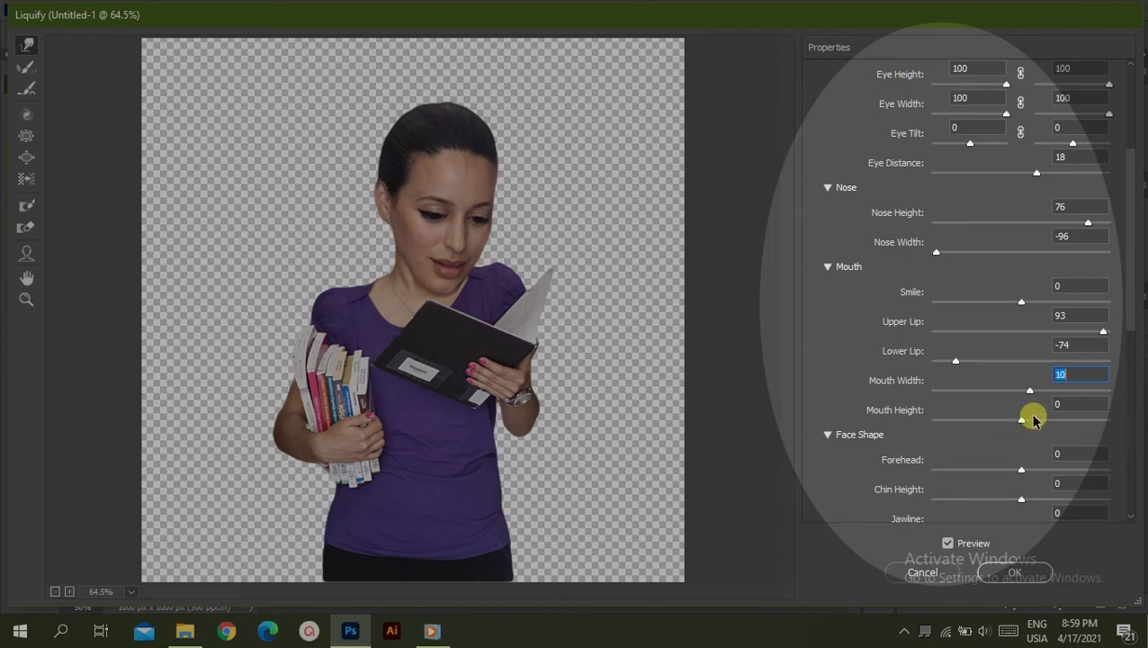
drag(1097, 418, 1070, 423)
scroll(1031, 430, down, 2)
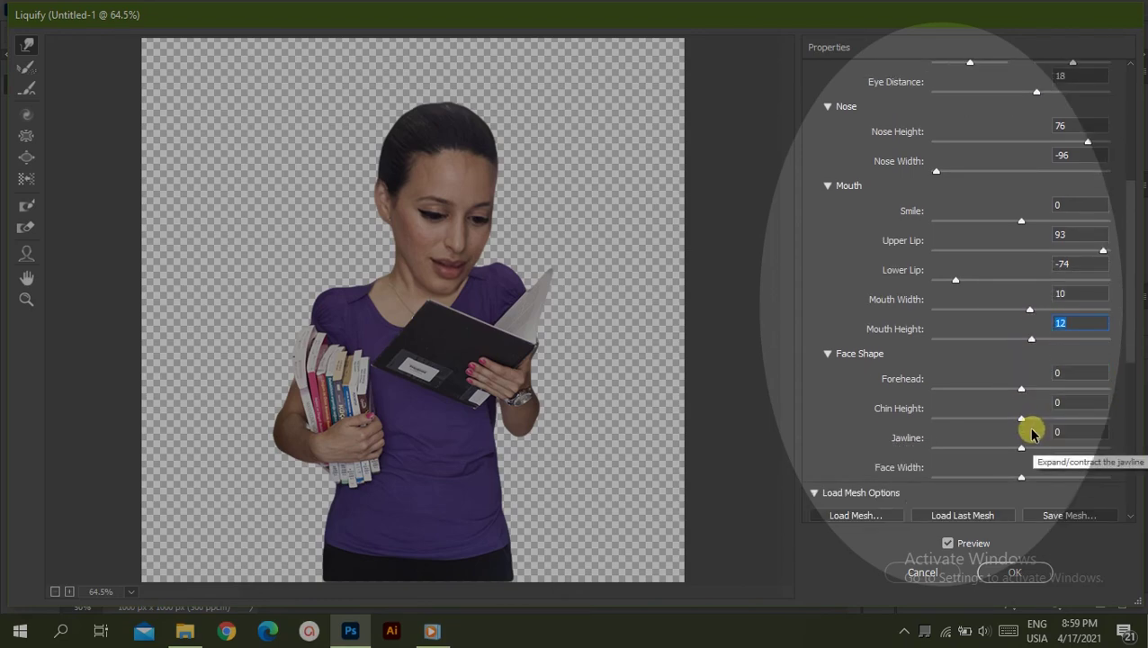
drag(1020, 388, 910, 397)
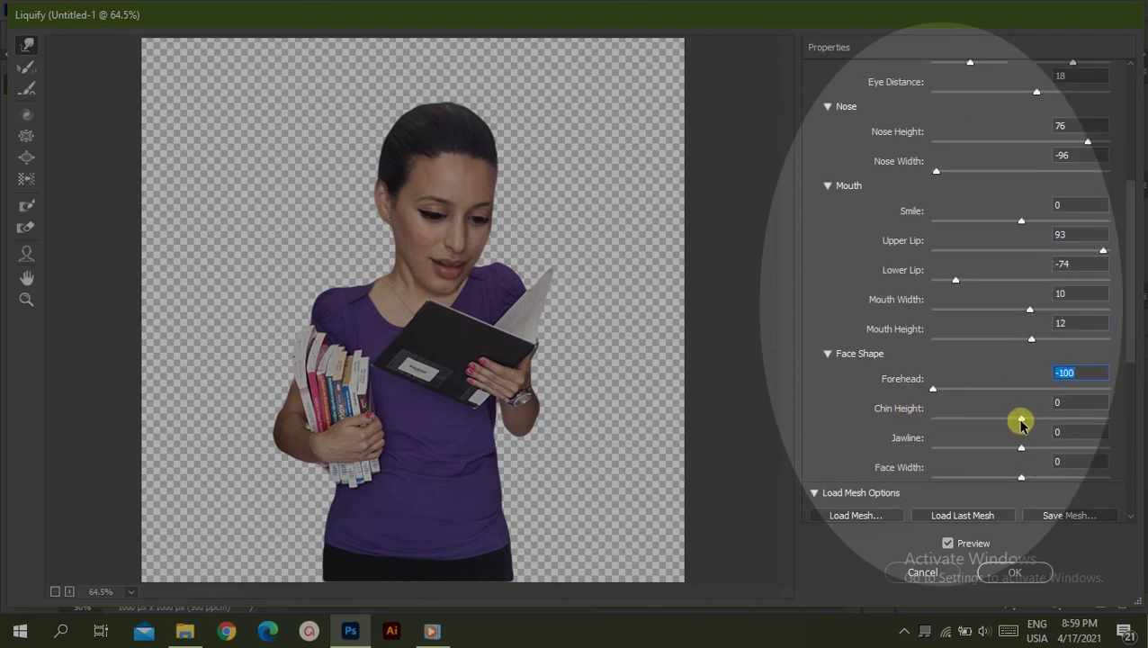
scroll(1016, 450, down, 3)
click(994, 577)
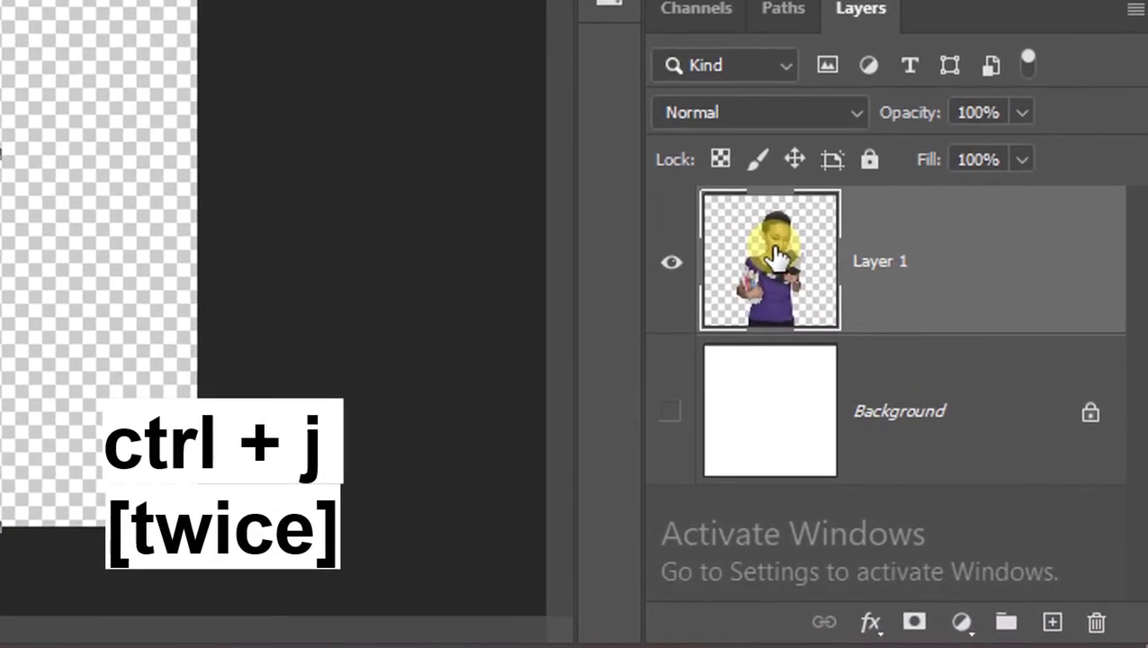
Step: Duplicate the woman layer and name the three layers effect, details and skin
key(ctrl+j)
key(ctrl+j)
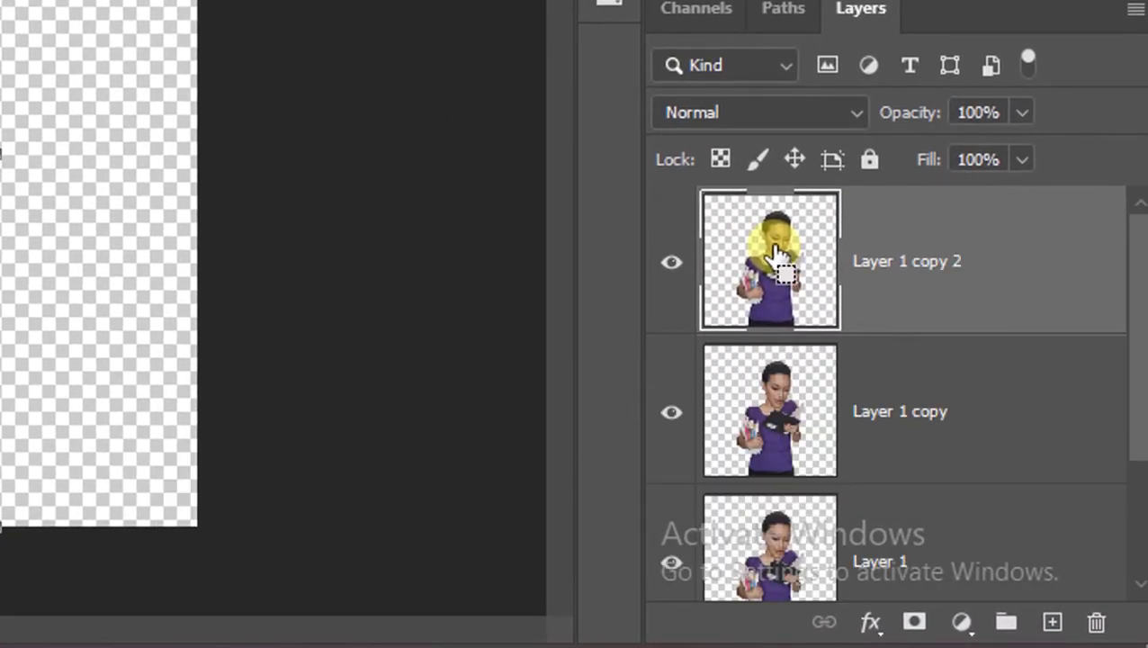
scroll(852, 379, down, 2)
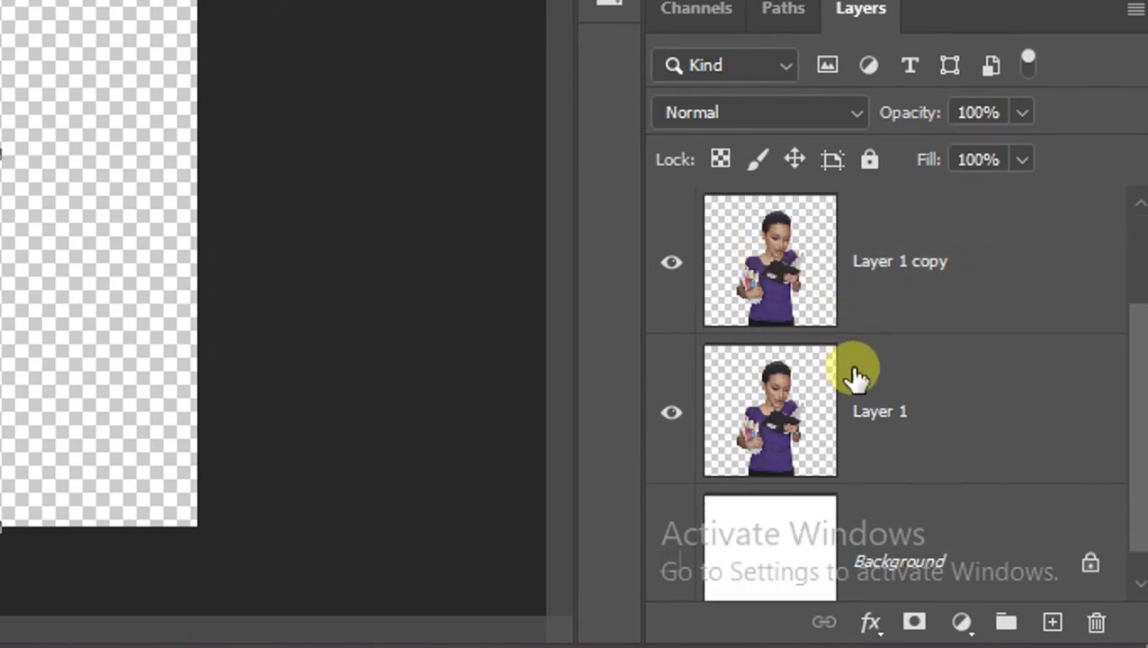
double_click(877, 415)
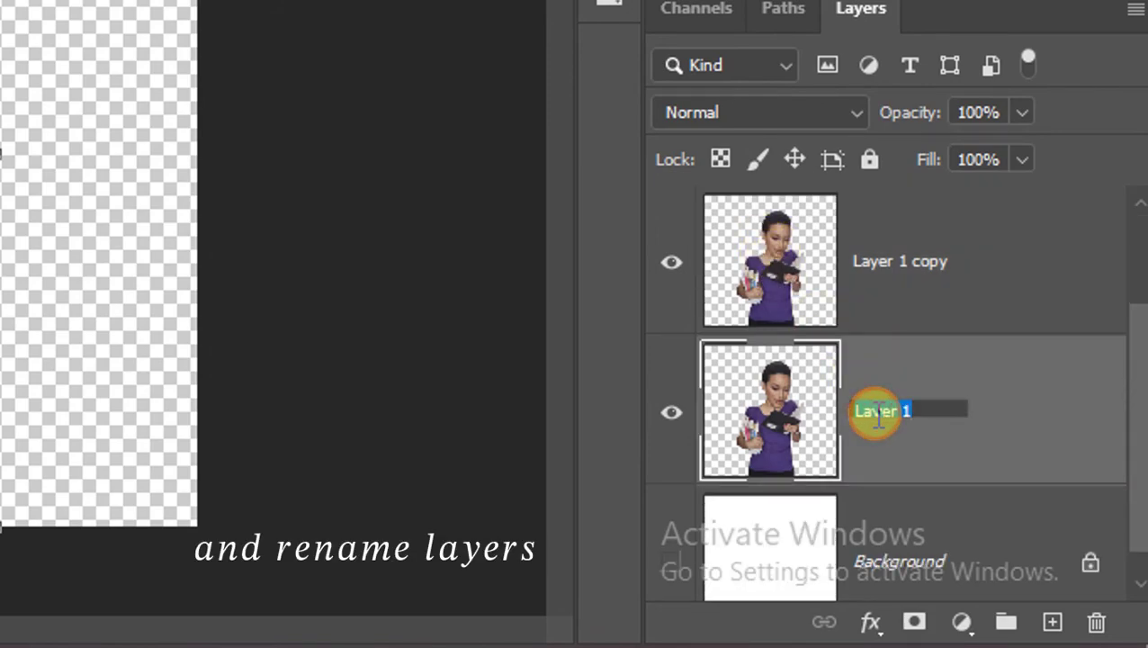
text(ef)
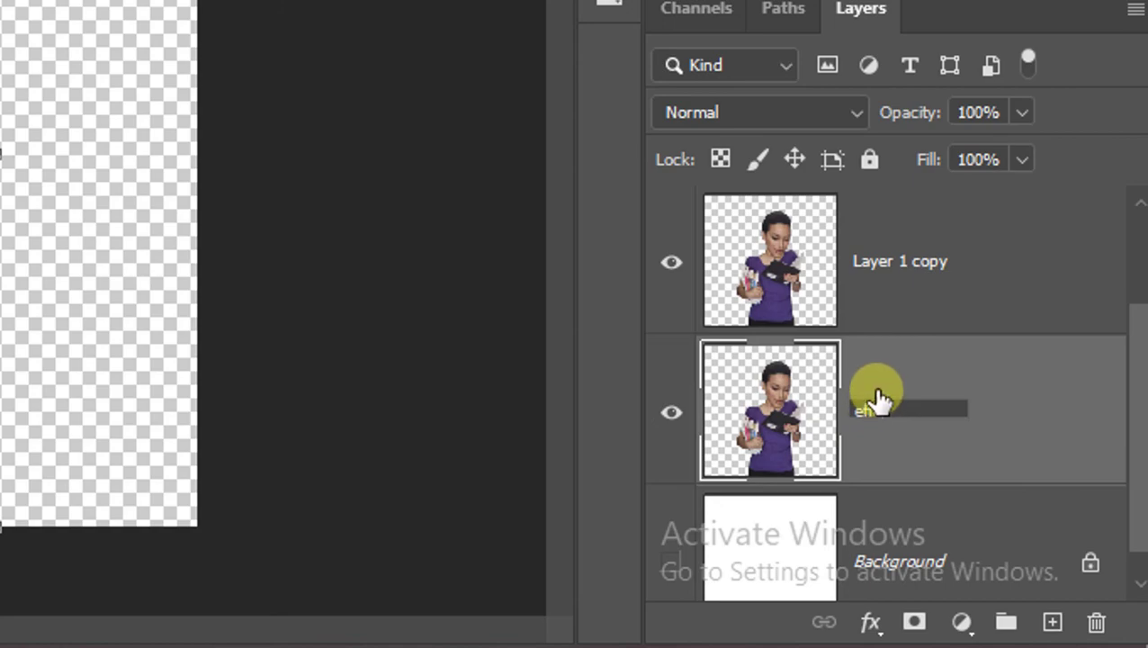
text(fect)
key(Return)
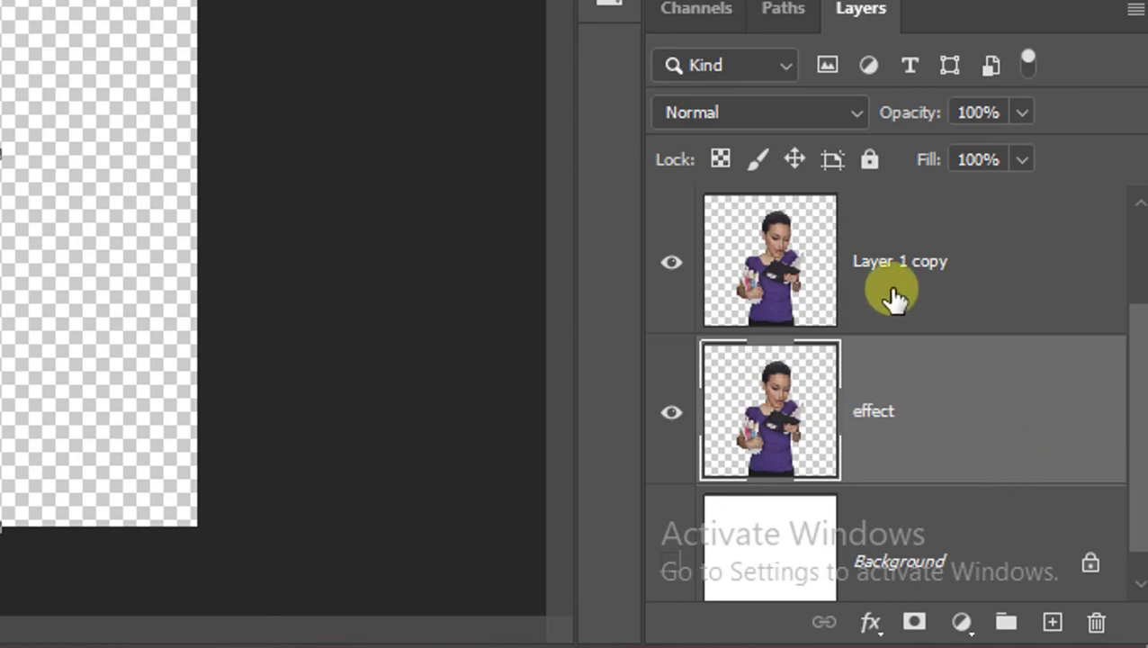
scroll(935, 297, up, 1)
double_click(886, 404)
text(detail)
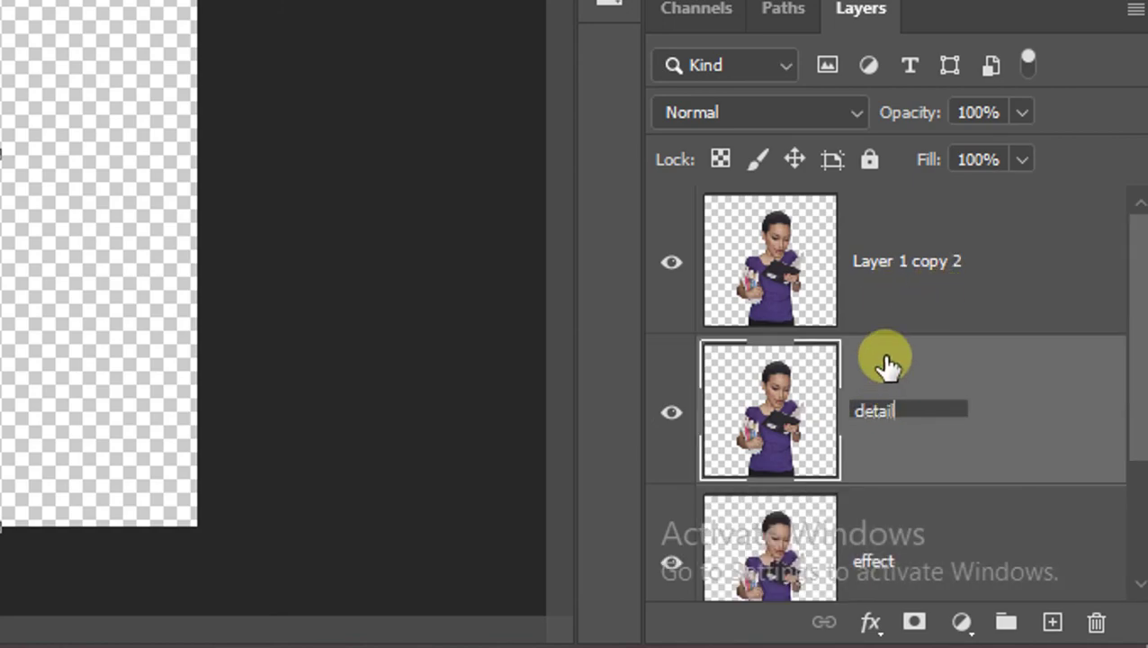
text(s)
key(Return)
double_click(884, 261)
text(skin)
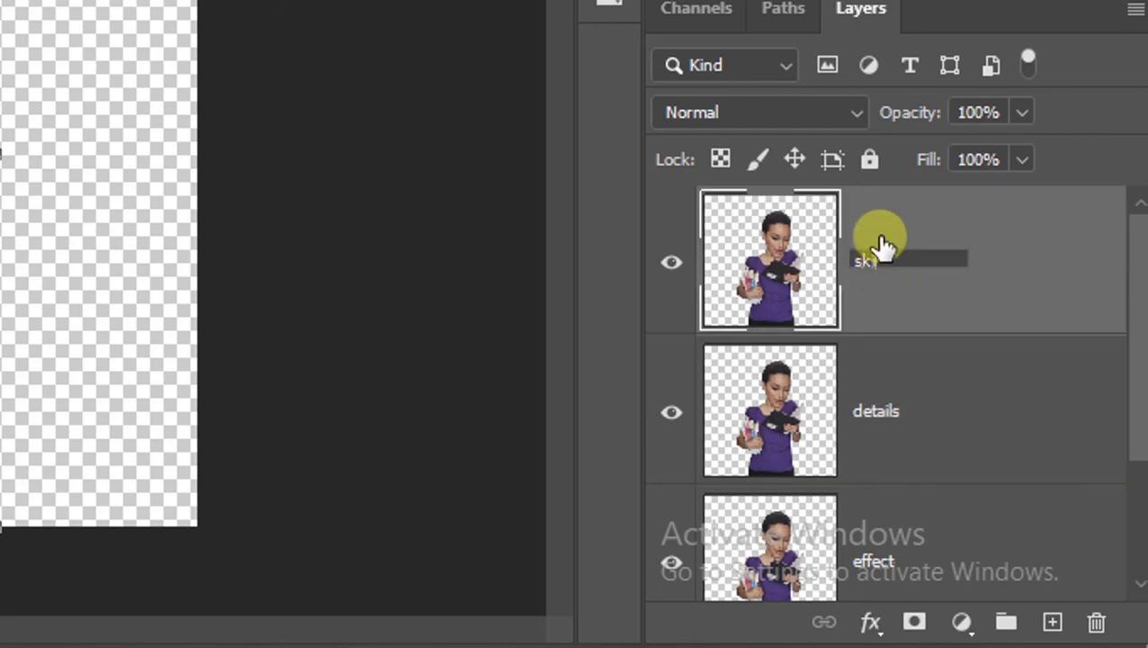
key(Return)
Step: Hide the skin and details layers and select the effect layer
click(671, 265)
click(670, 414)
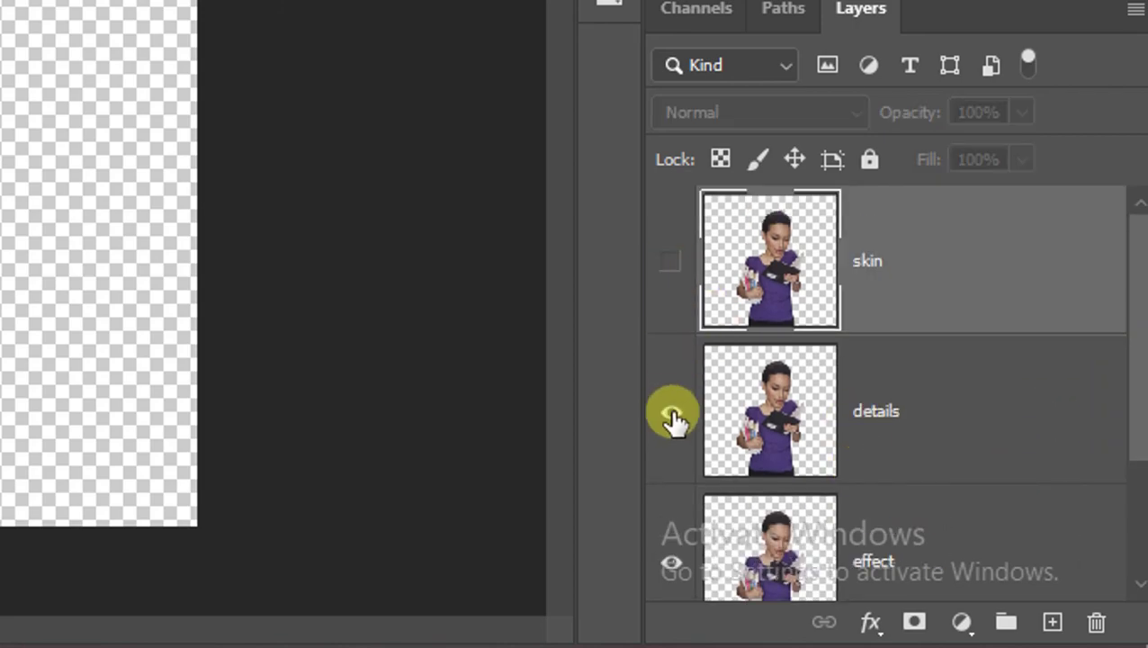
scroll(899, 341, down, 1)
click(886, 376)
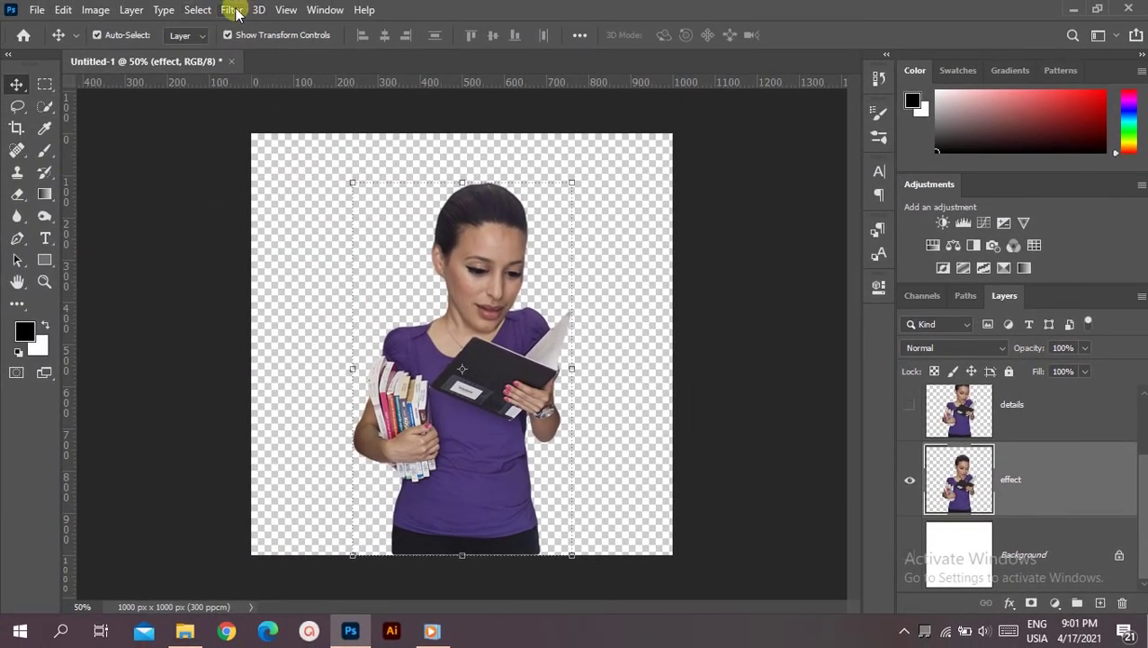
Step: Apply Smart Sharpen at Amount 200%, Radius 1.5 px, removing Gaussian Blur, then view at 100%
click(232, 10)
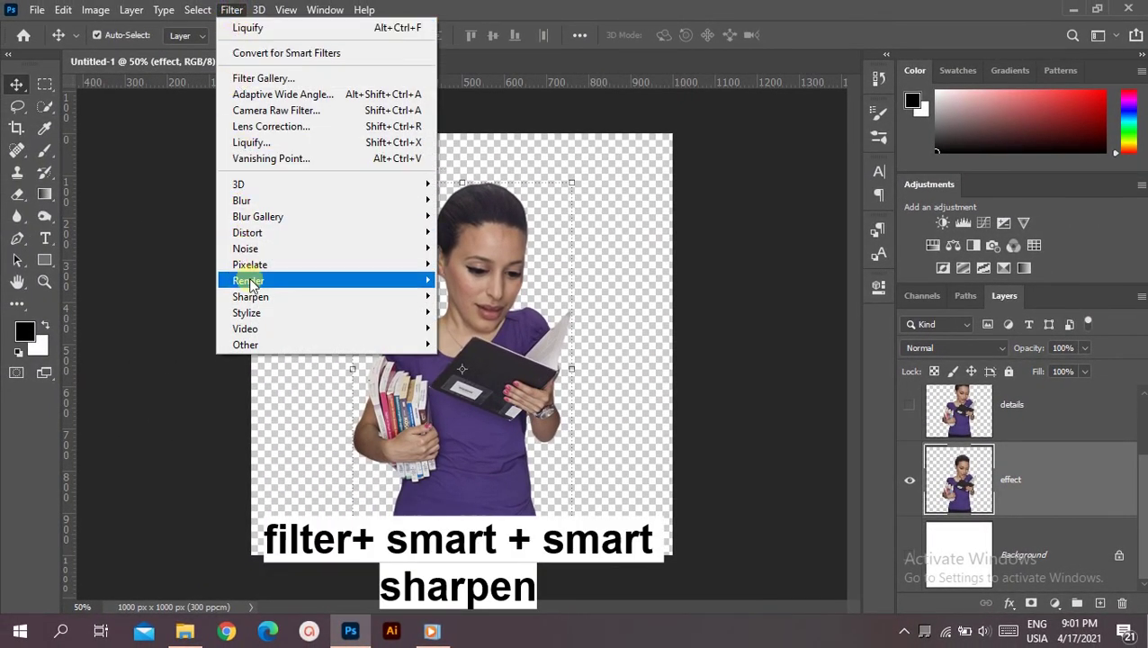
mouse_move(270, 296)
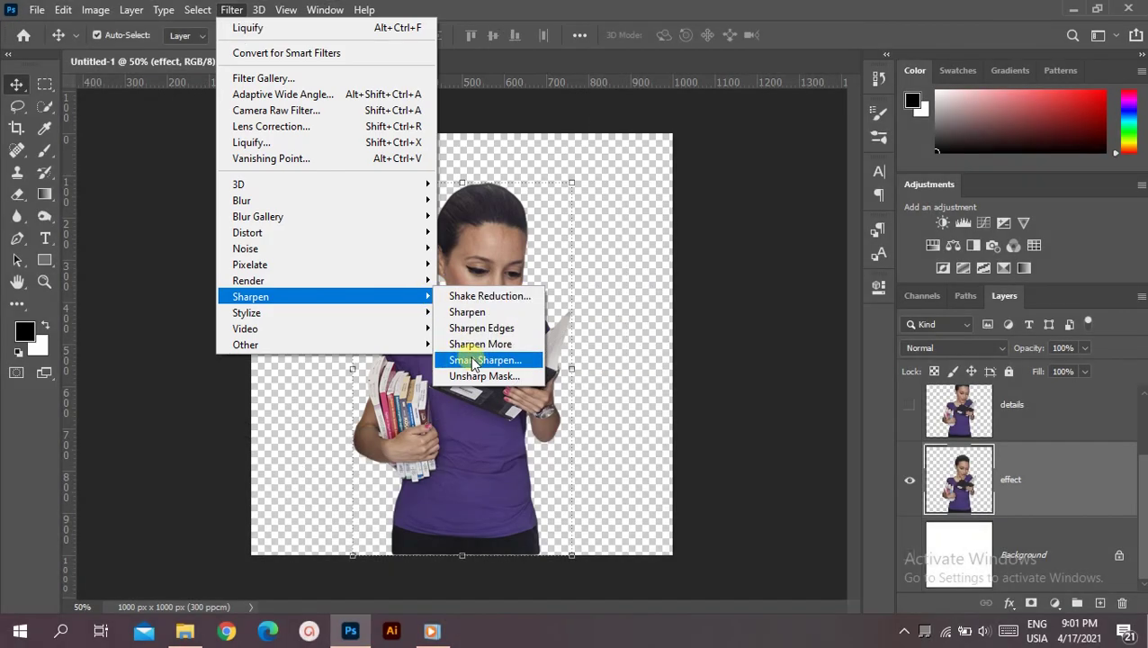
click(471, 359)
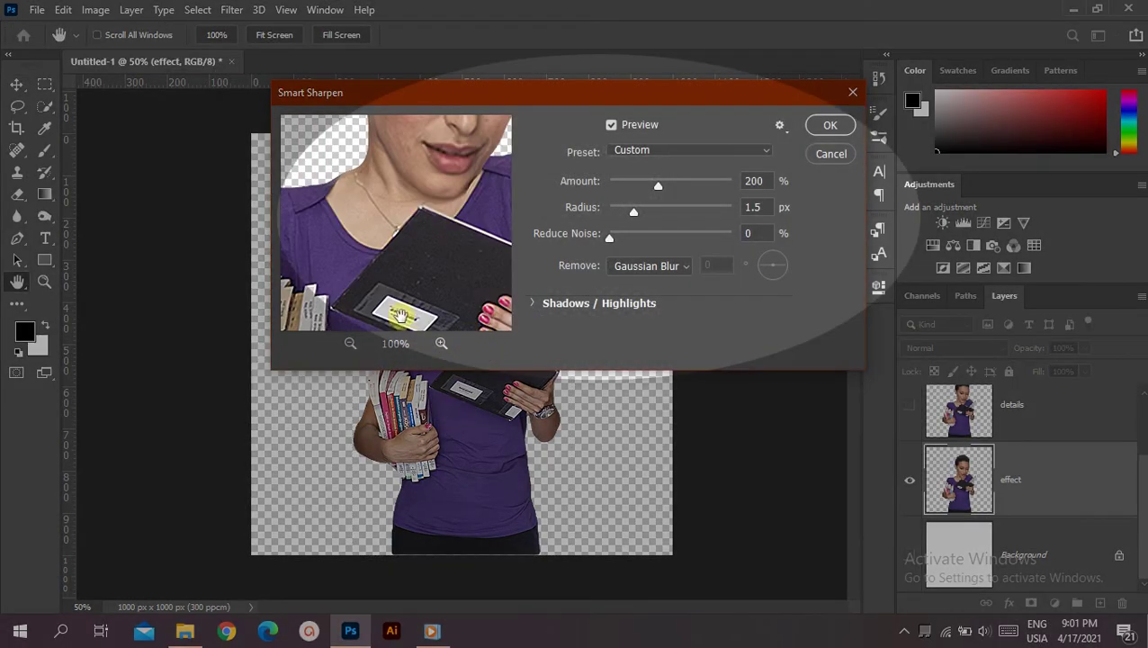
drag(429, 234, 404, 317)
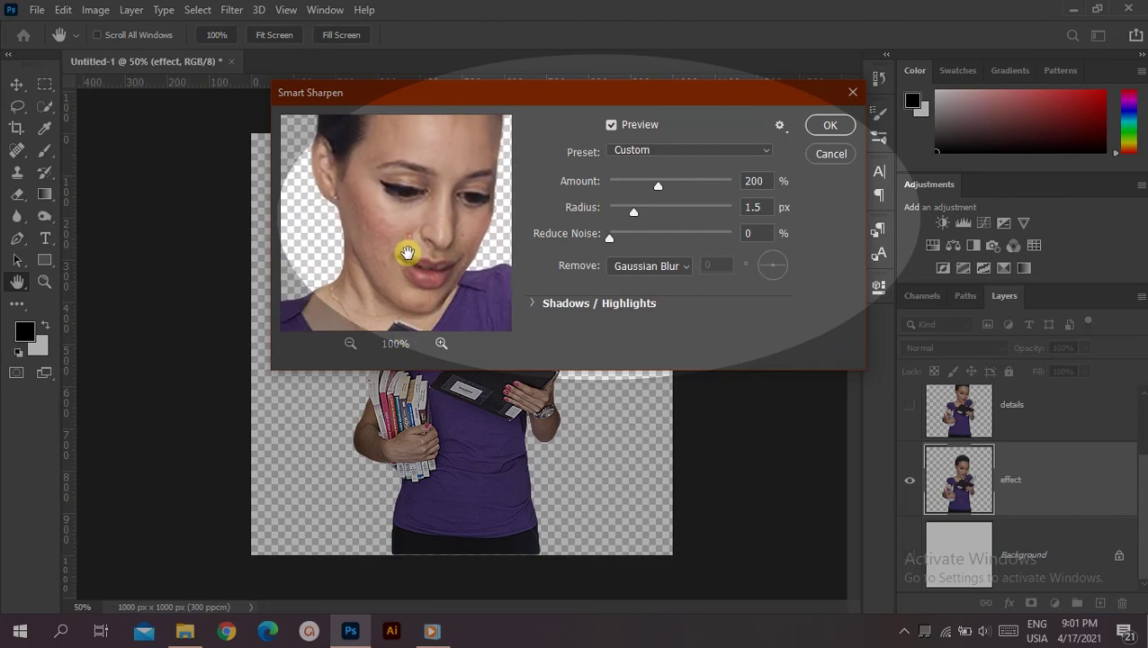
drag(404, 248, 403, 282)
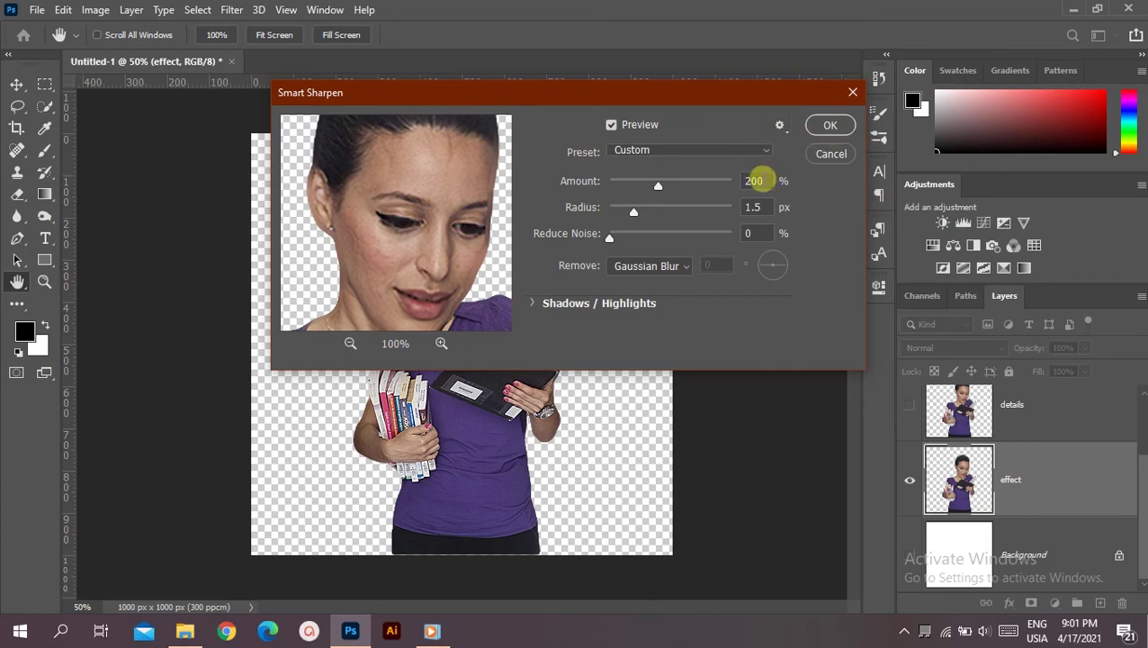
drag(760, 181, 726, 182)
click(753, 206)
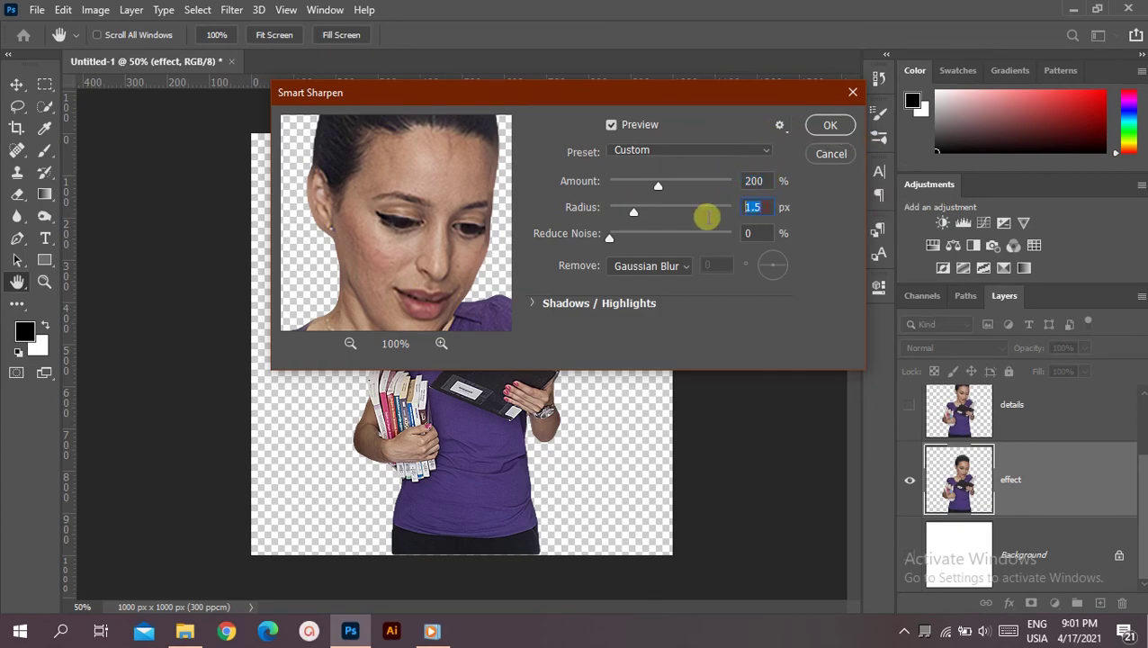
click(681, 268)
click(649, 284)
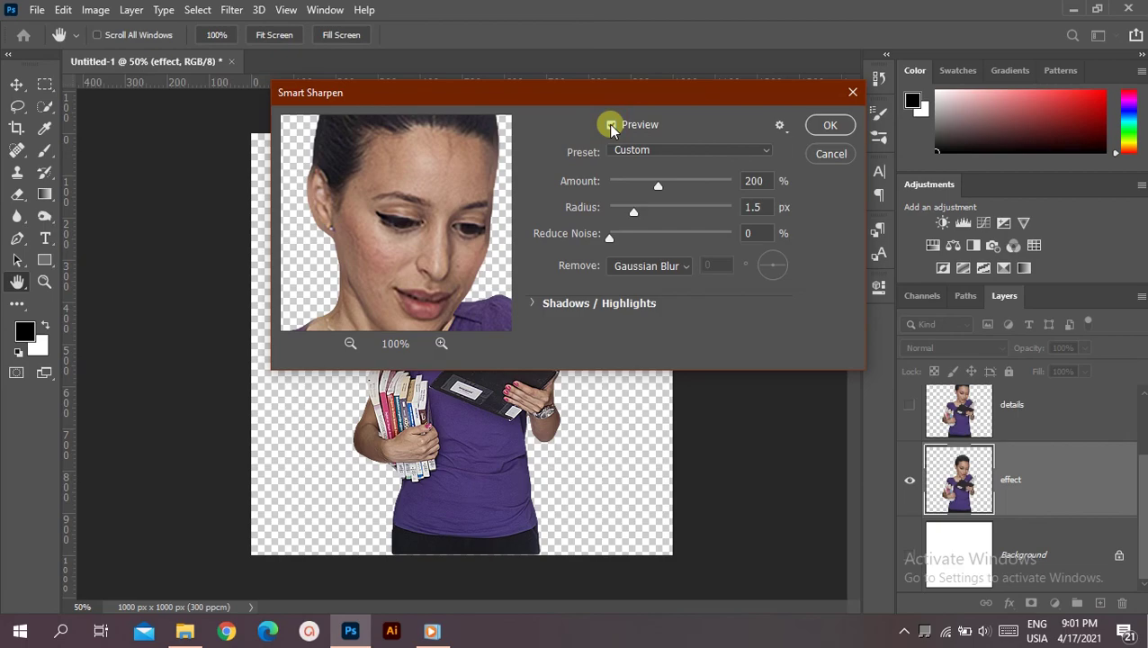
click(829, 124)
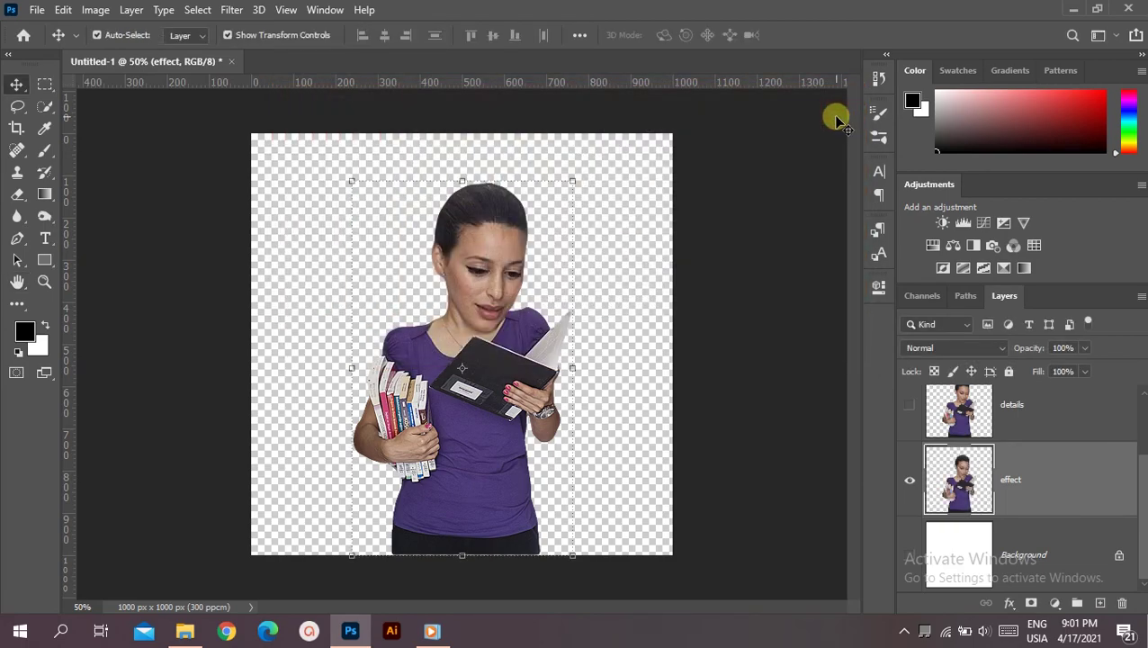
key(ctrl+1)
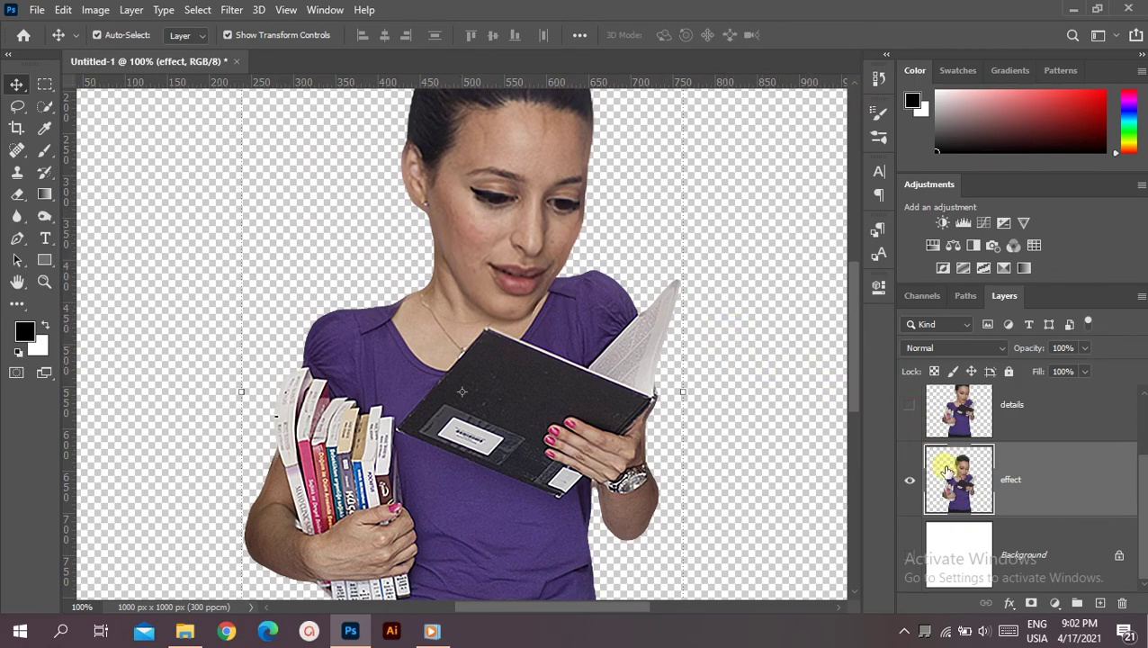
Step: Apply Oil Paint with Stylization 5, Cleanliness 3, Scale 0.1 and Bristle Detail 0
click(231, 10)
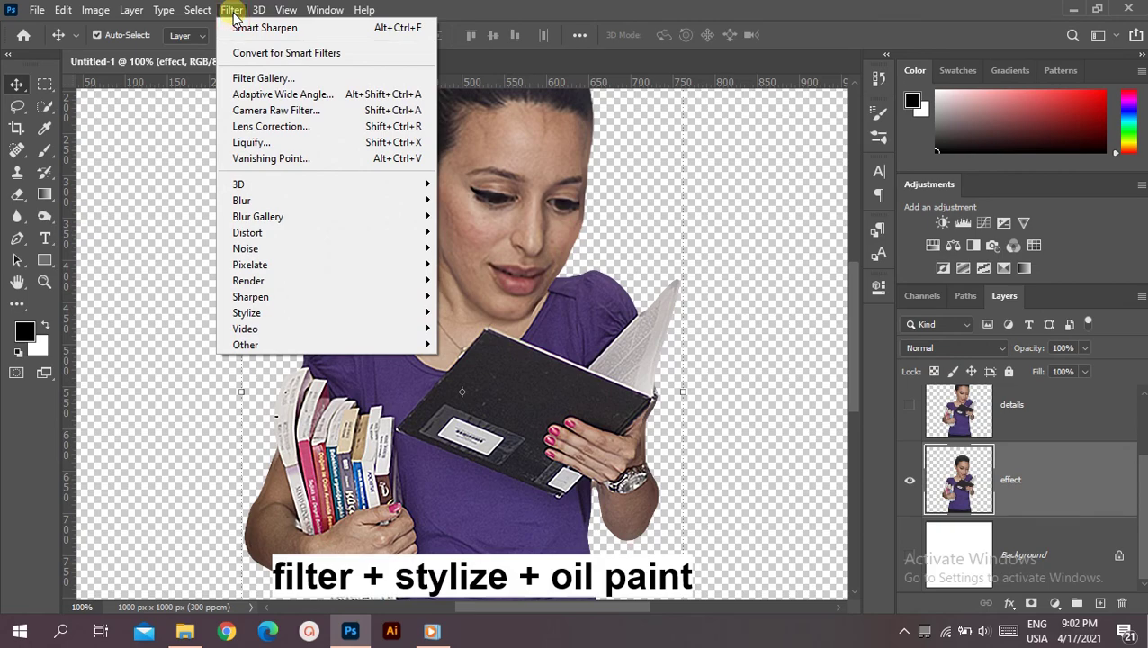
mouse_move(297, 312)
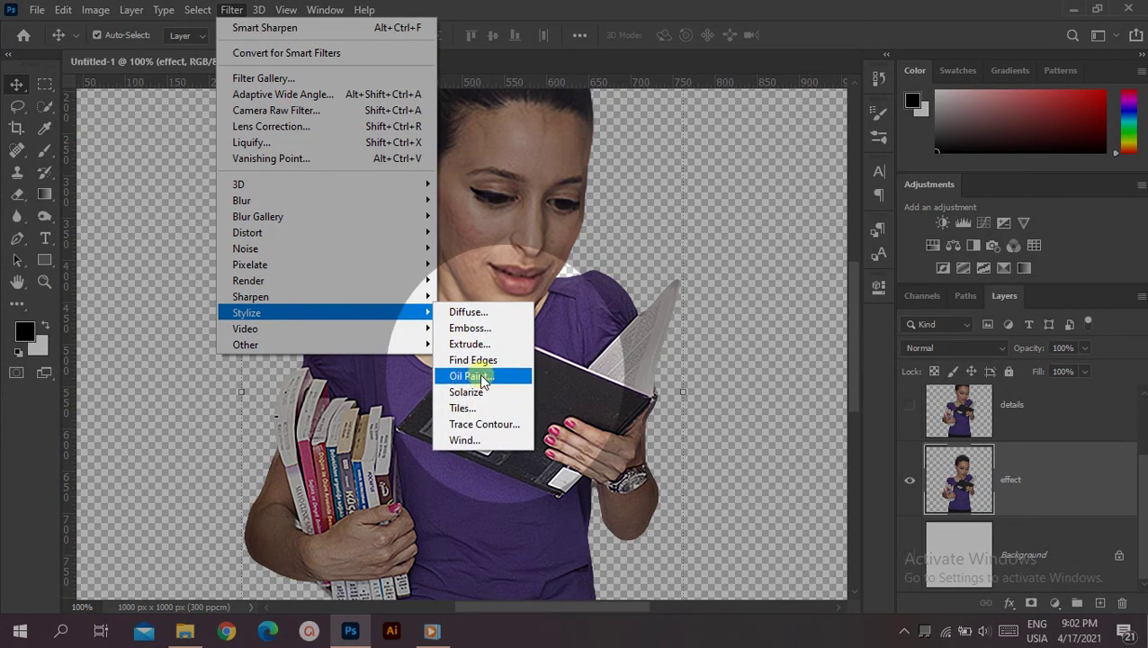
click(474, 377)
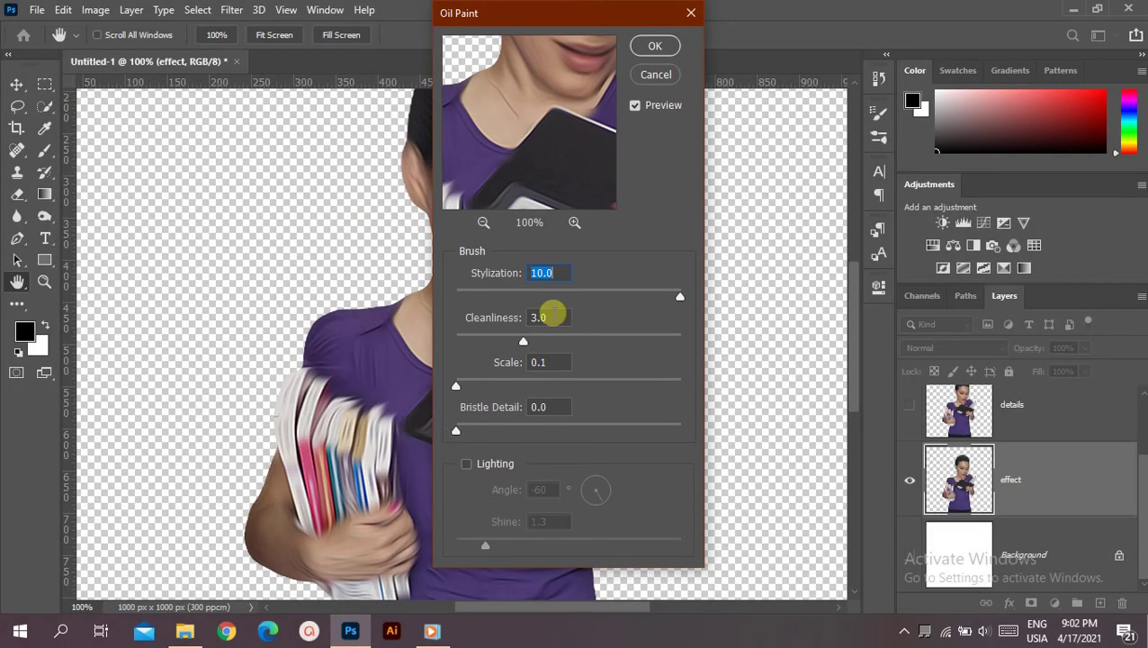
text(5)
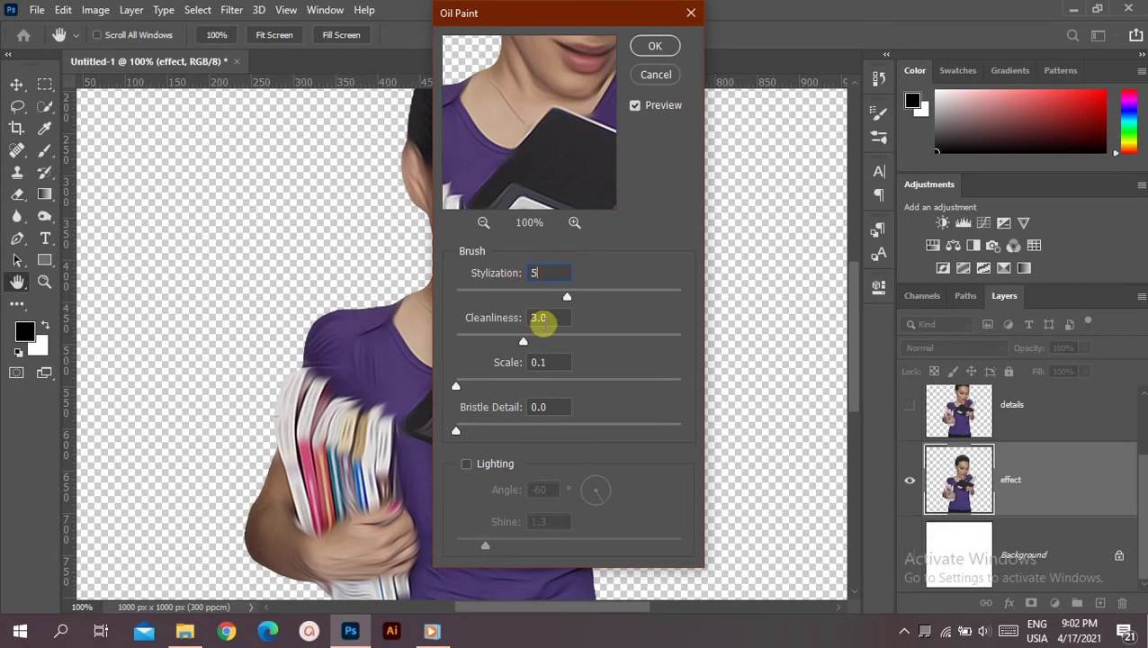
click(546, 318)
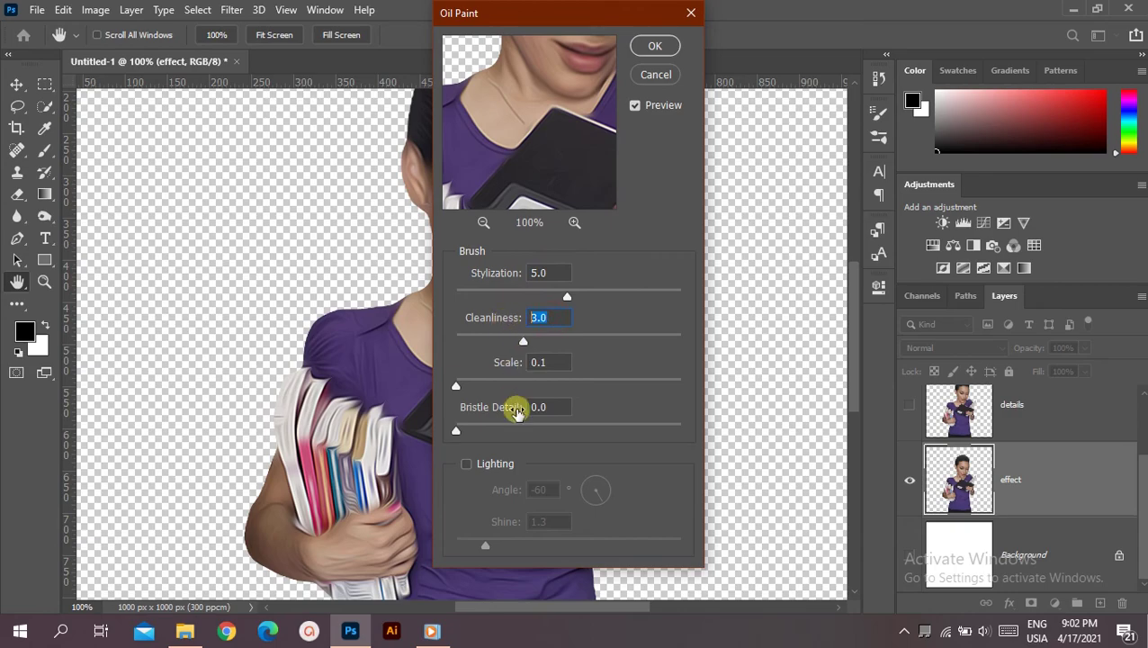
drag(558, 367, 504, 369)
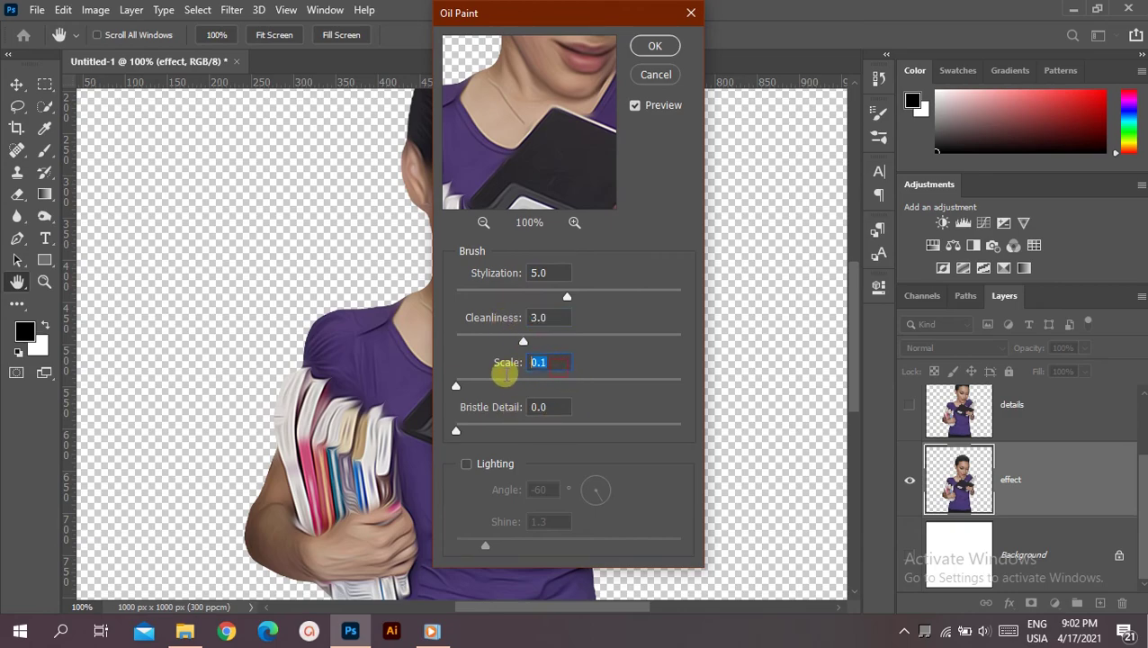
drag(568, 146, 544, 277)
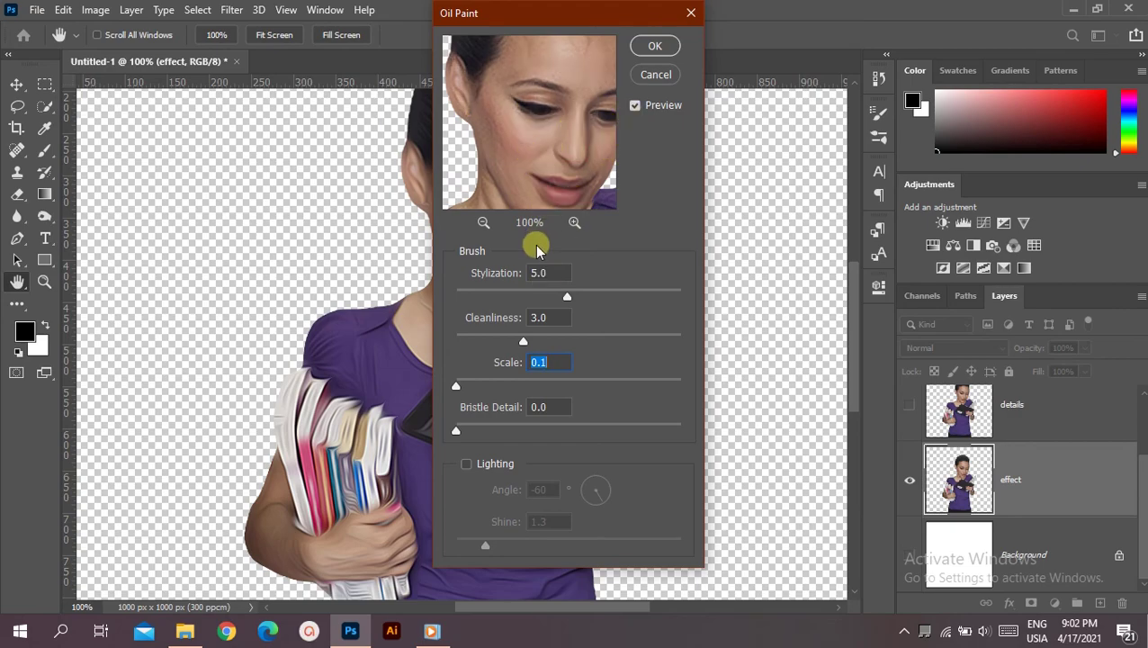
click(661, 47)
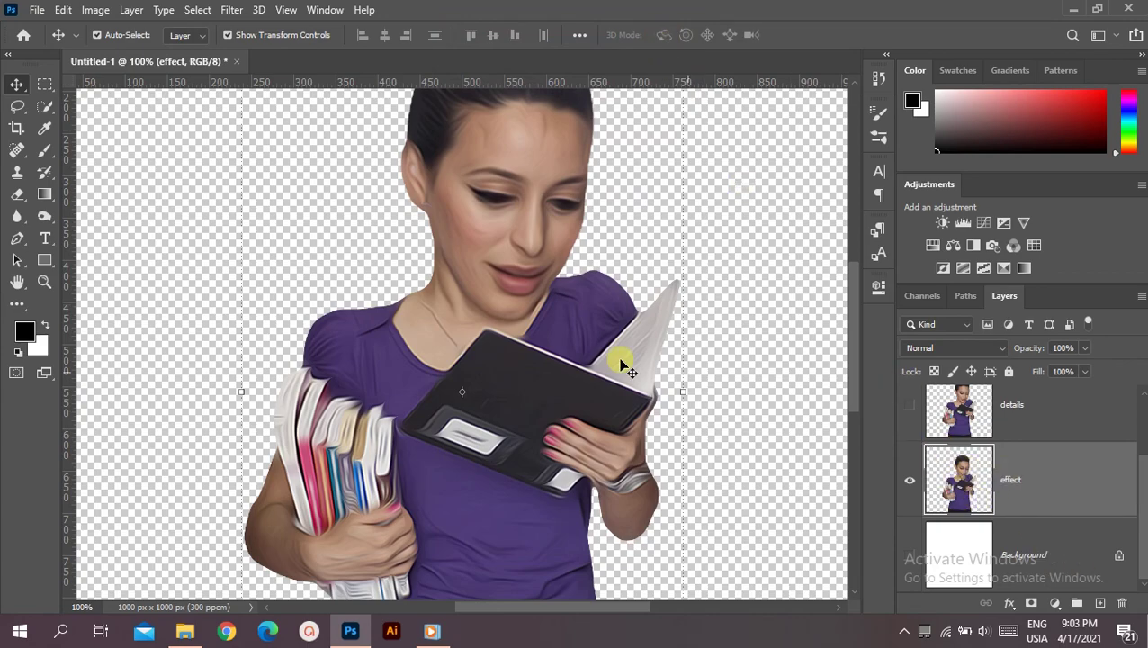
click(231, 11)
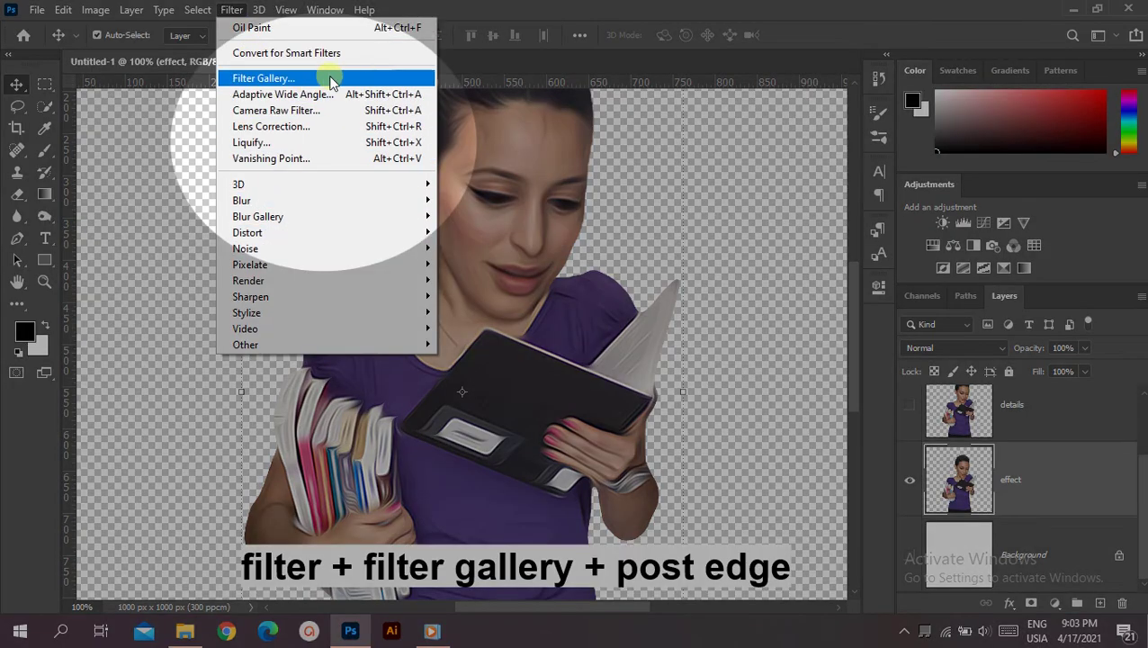
Step: Apply Poster Edges with Edge Thickness 0, Edge Intensity 0 and Posterization 2
click(330, 81)
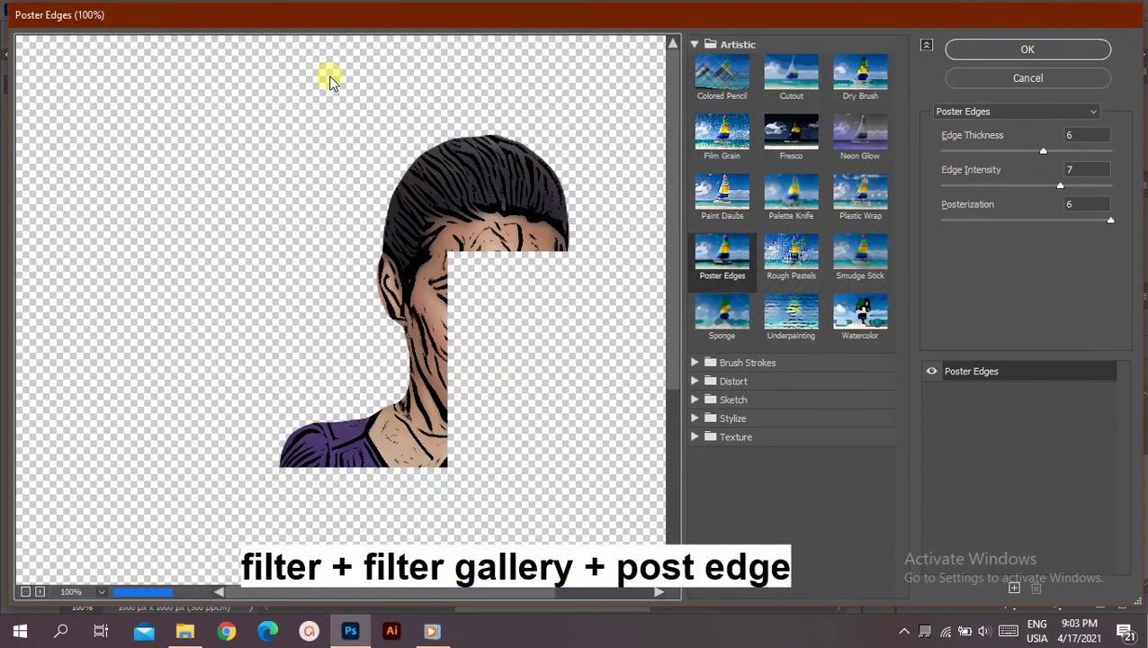
click(710, 259)
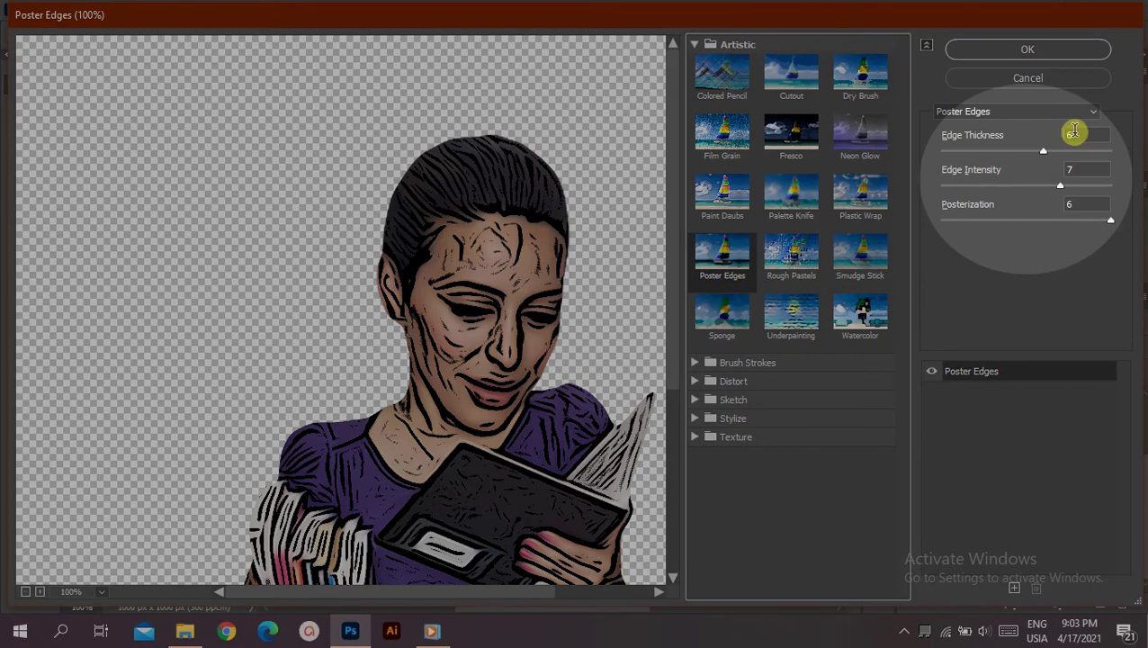
click(1073, 133)
text(0)
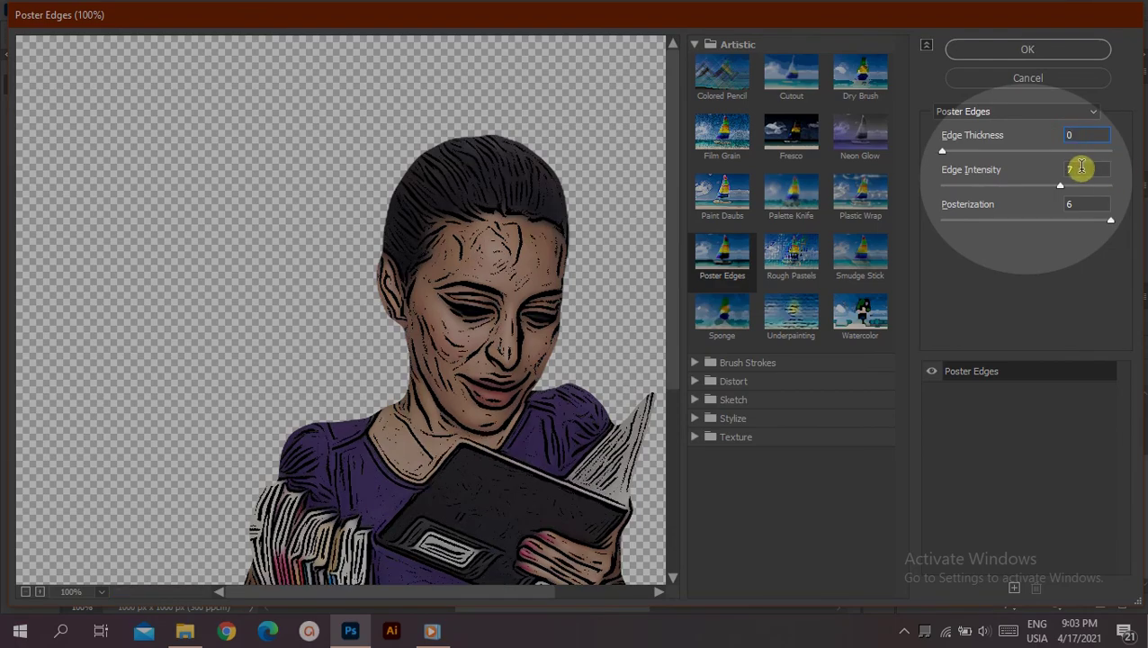
click(1080, 204)
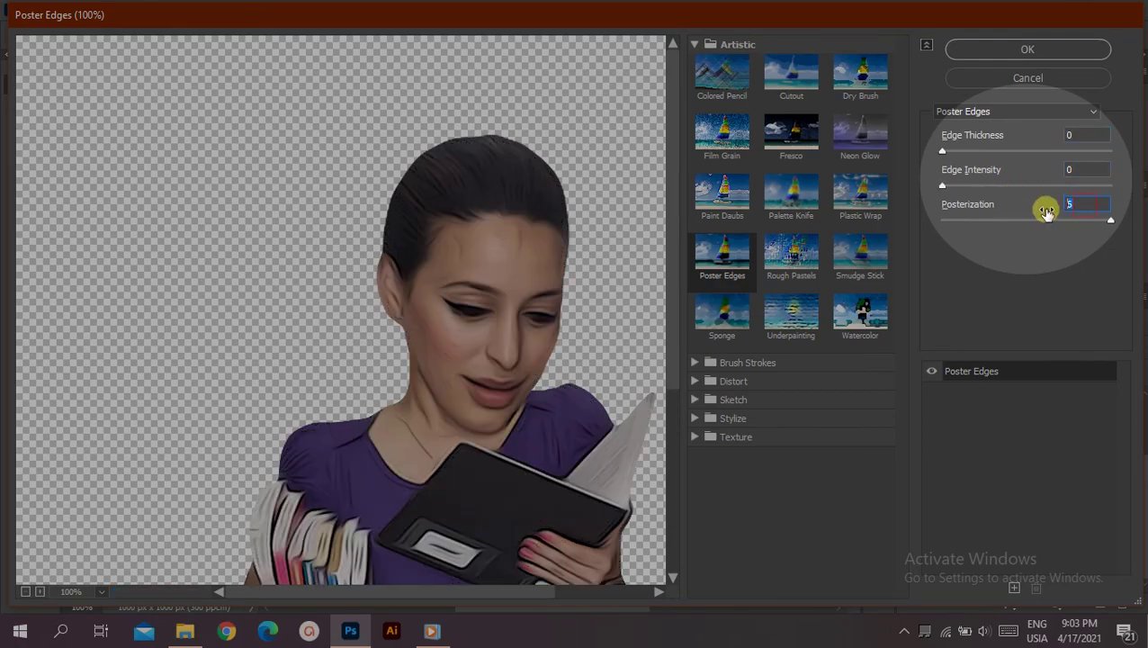
text(2)
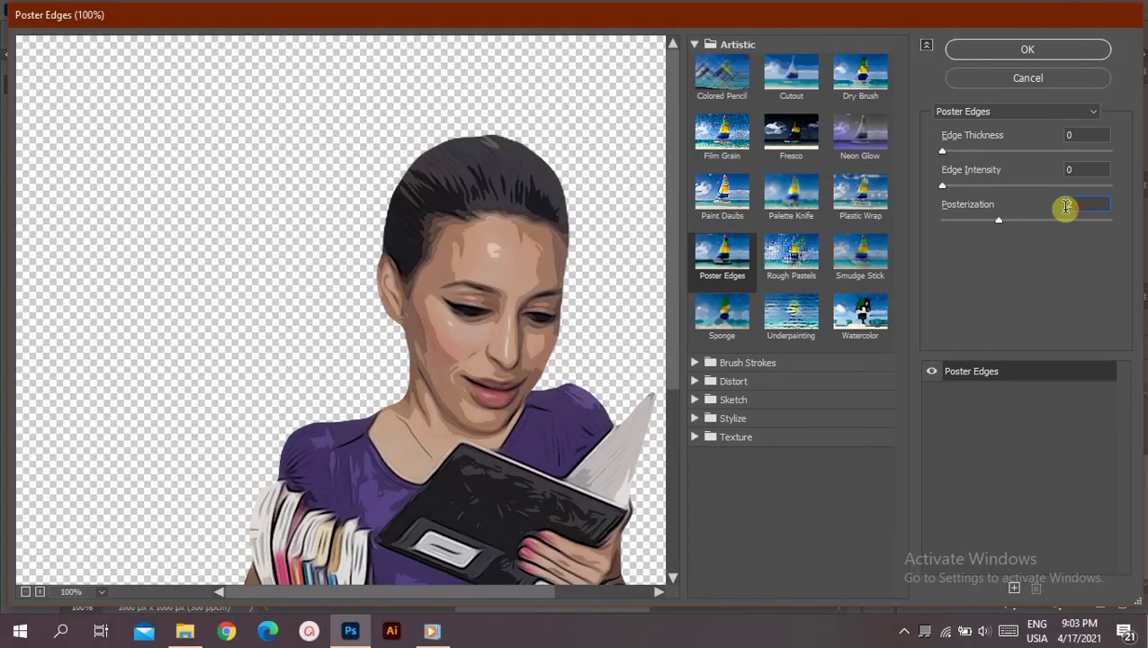
click(1031, 50)
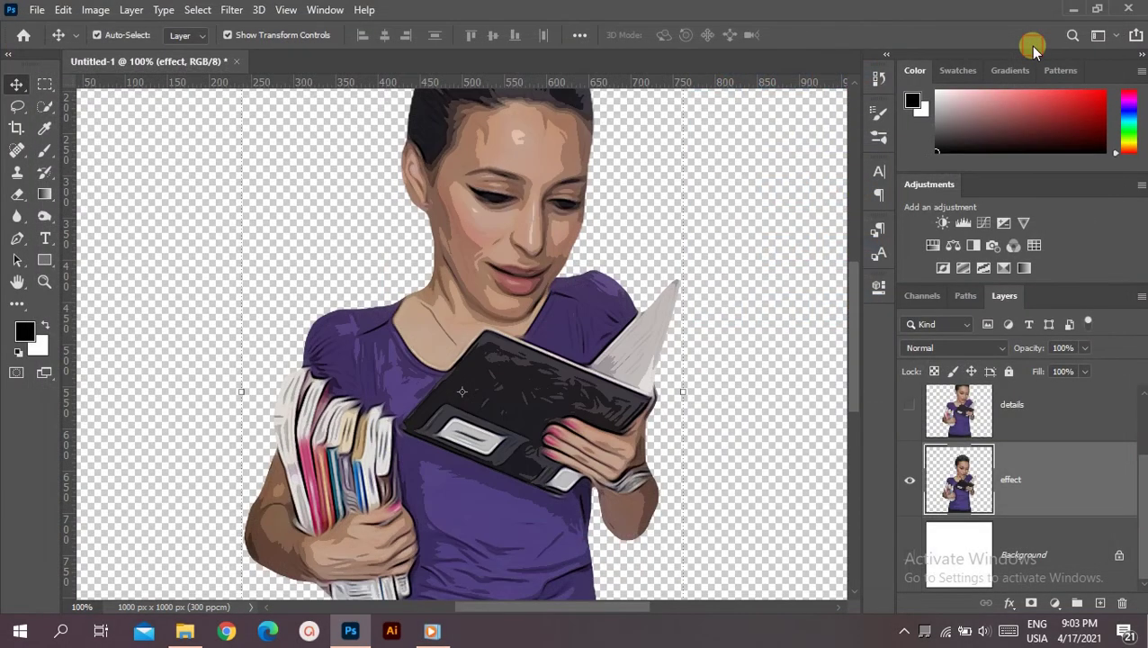
Step: Apply Surface Blur with radius 15 and threshold 7
click(236, 10)
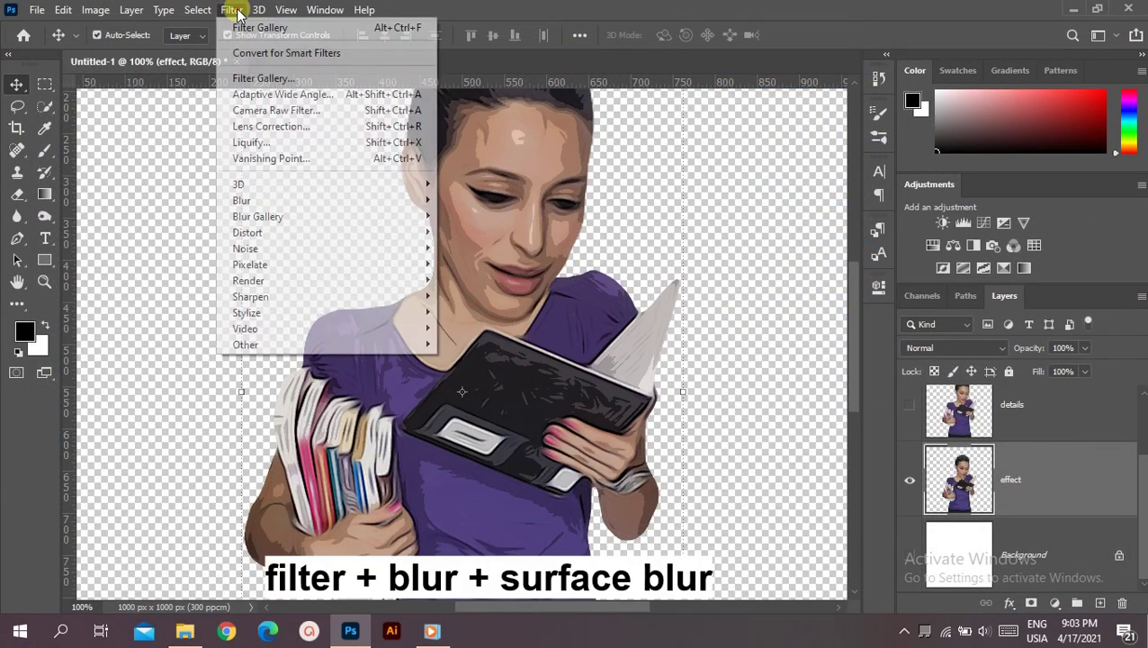
mouse_move(323, 199)
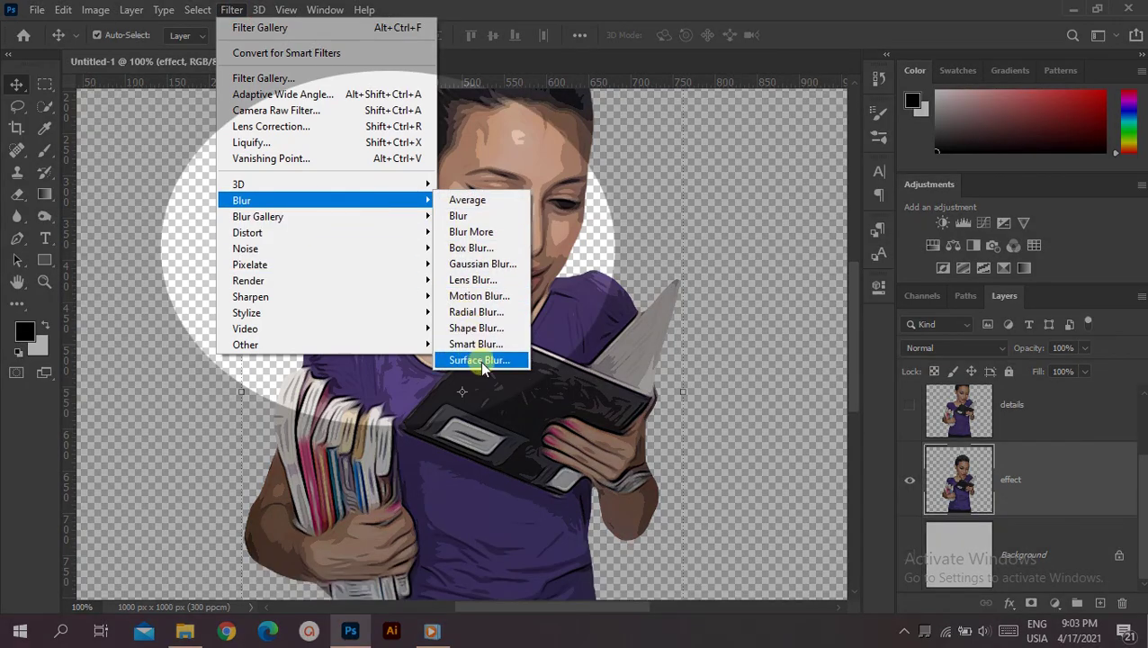
click(480, 360)
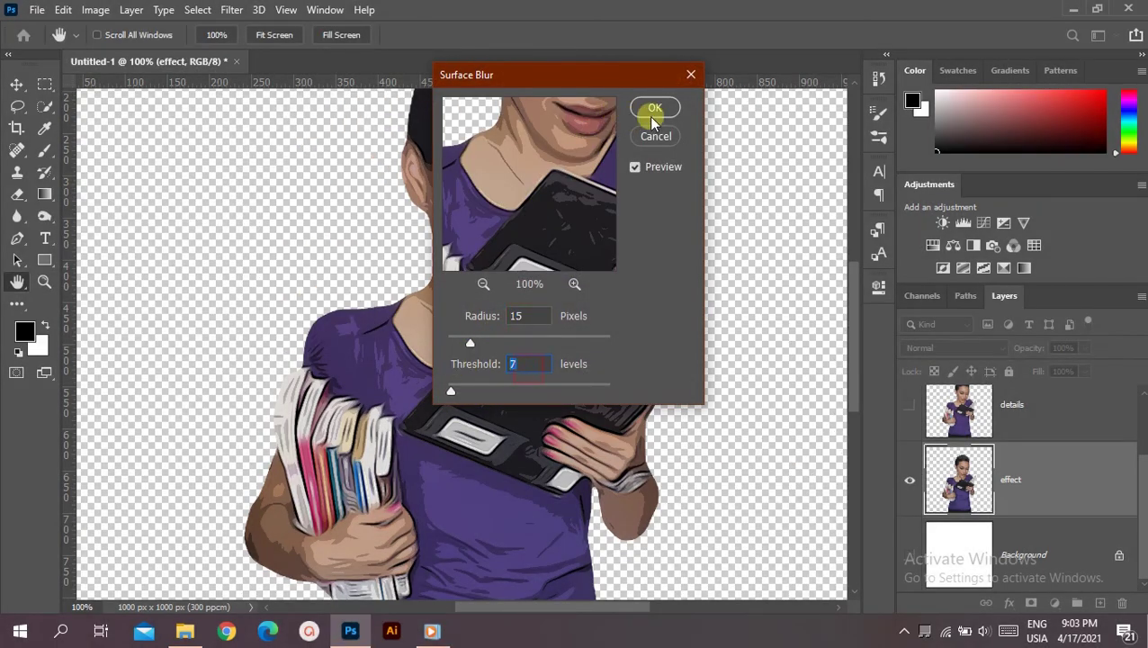
click(650, 112)
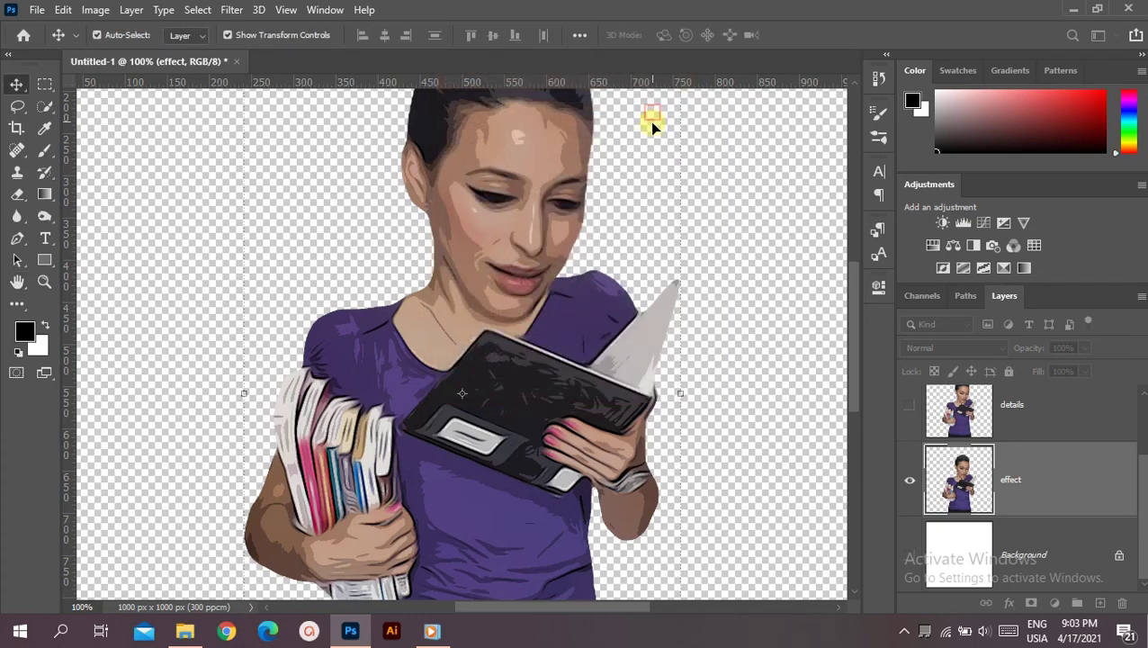
Step: Apply Oil Paint again with Stylization 5, Cleanliness 3 and Scale 0.1
click(221, 9)
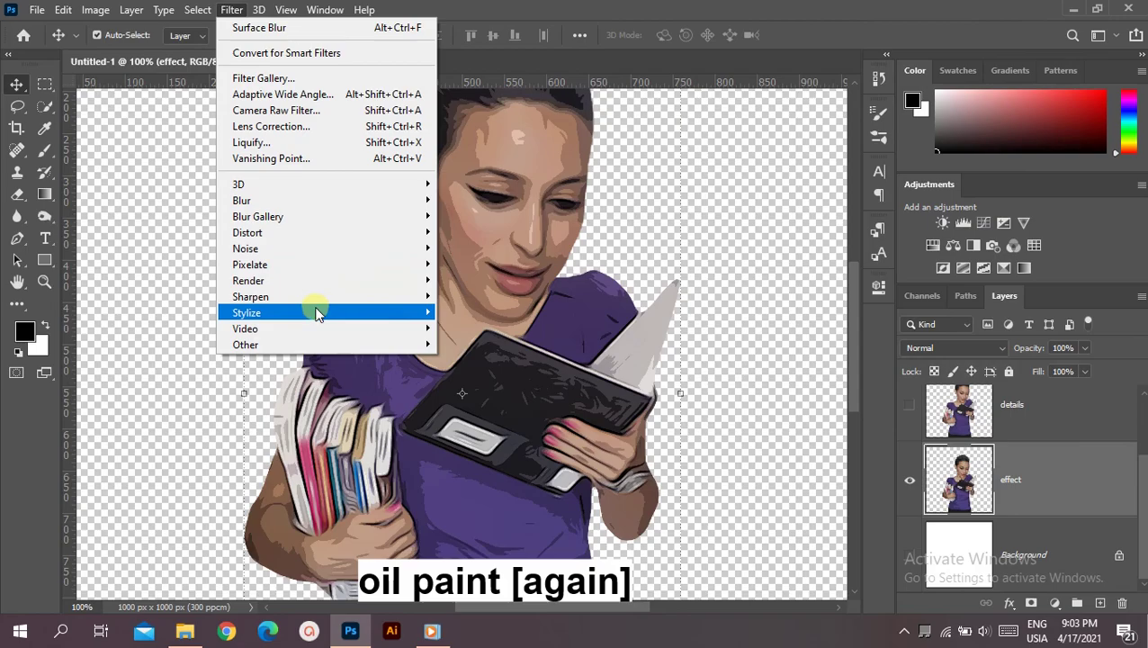
mouse_move(247, 312)
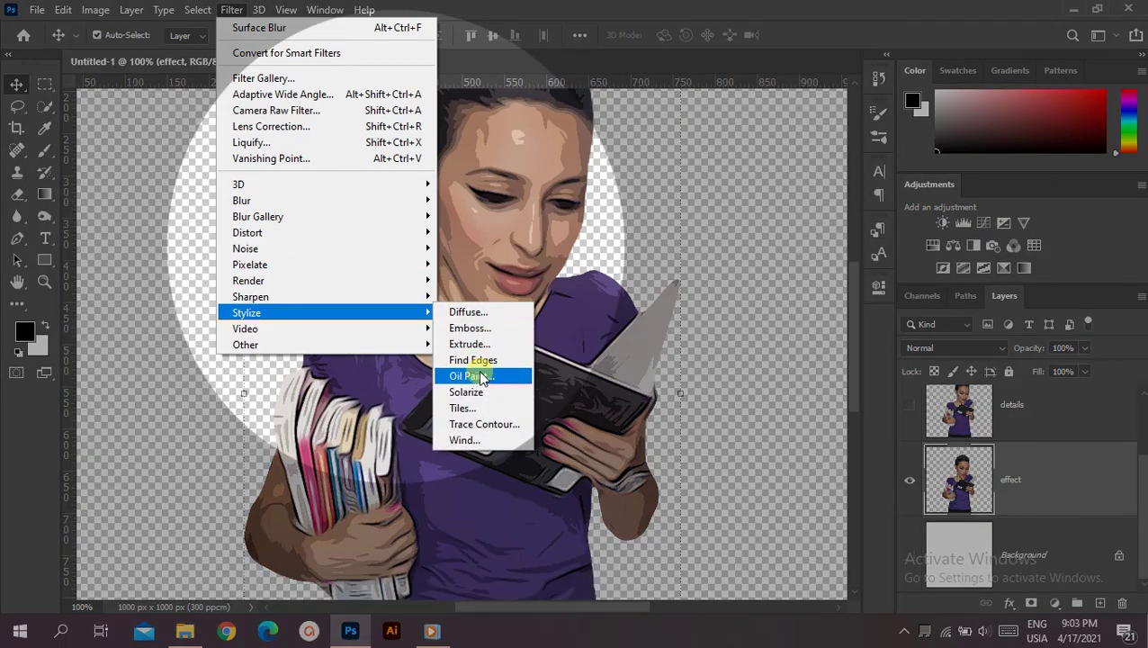
click(481, 377)
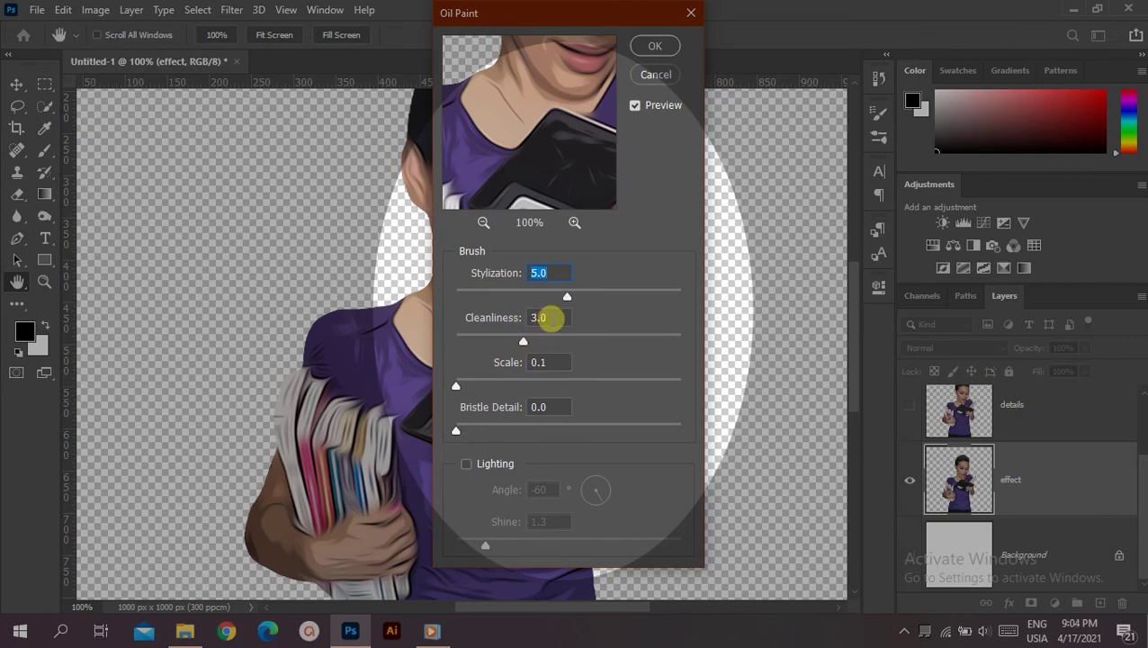
double_click(544, 317)
key(Tab)
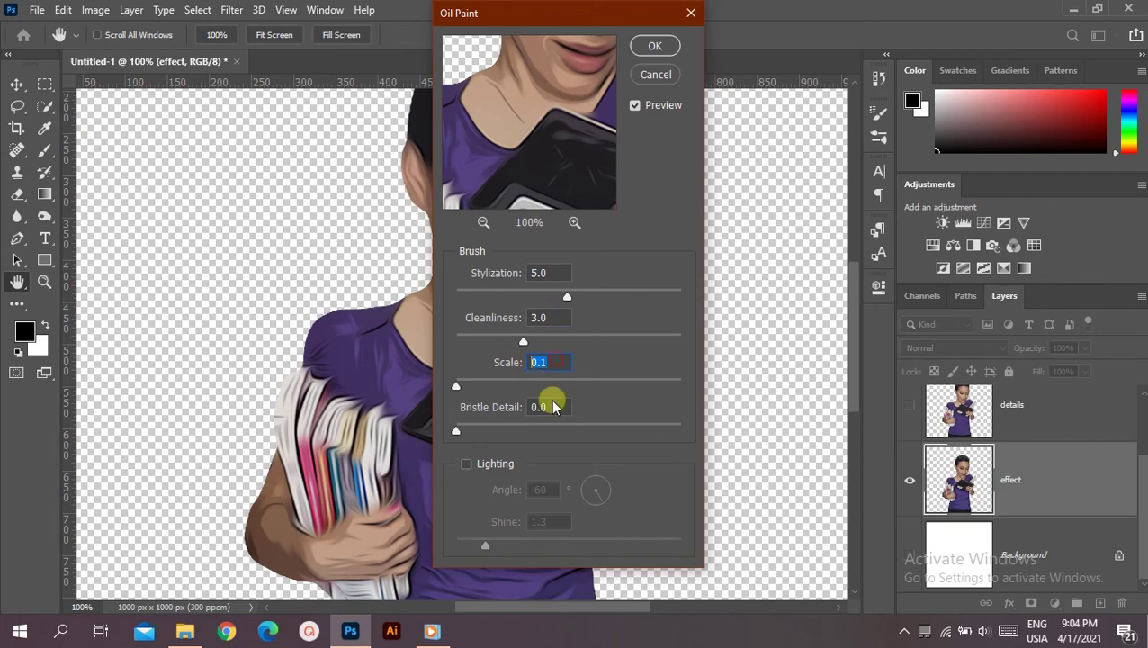
key(Tab)
click(656, 45)
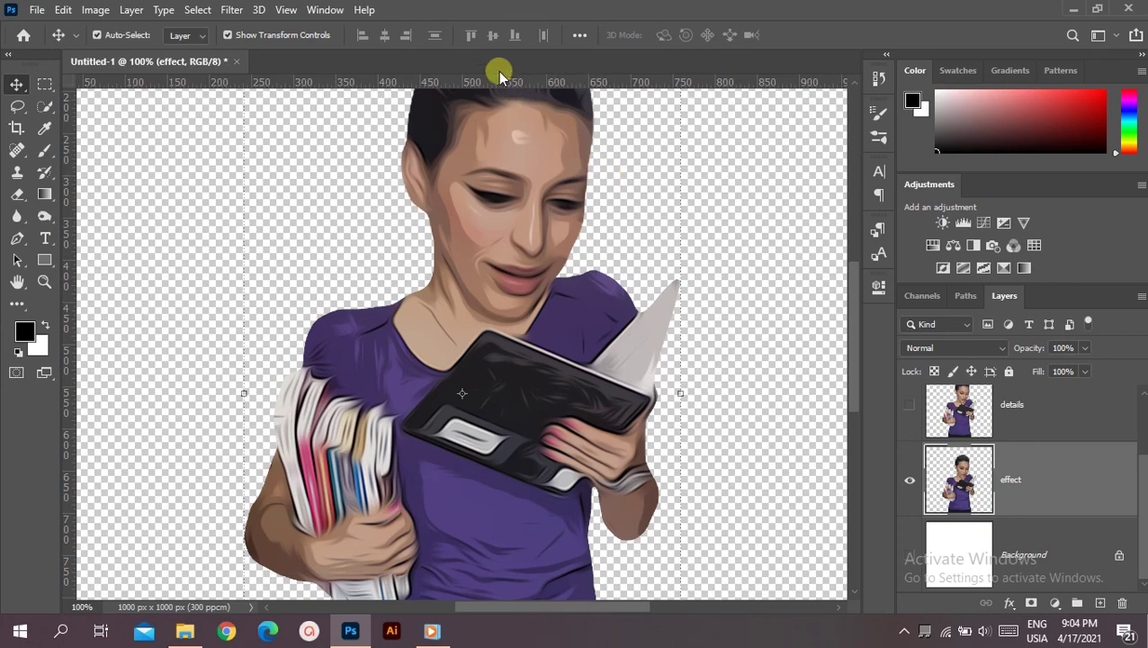
Step: Apply Unsharp Mask with Amount 140%, Radius 5.0 px and Threshold 2 levels
click(232, 11)
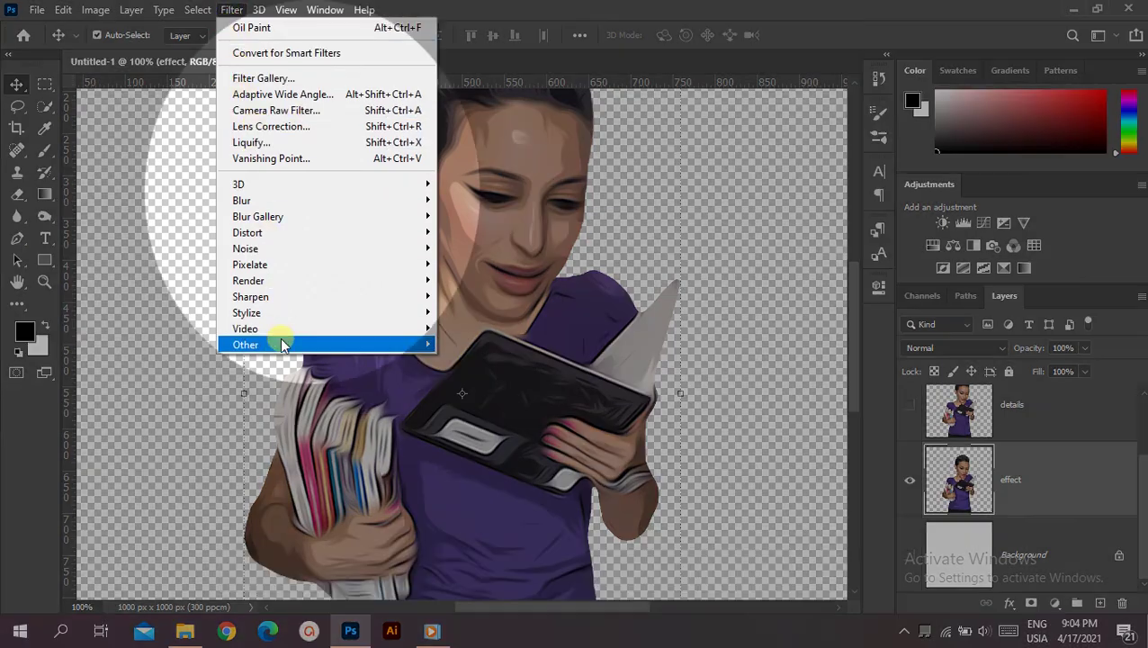
mouse_move(250, 297)
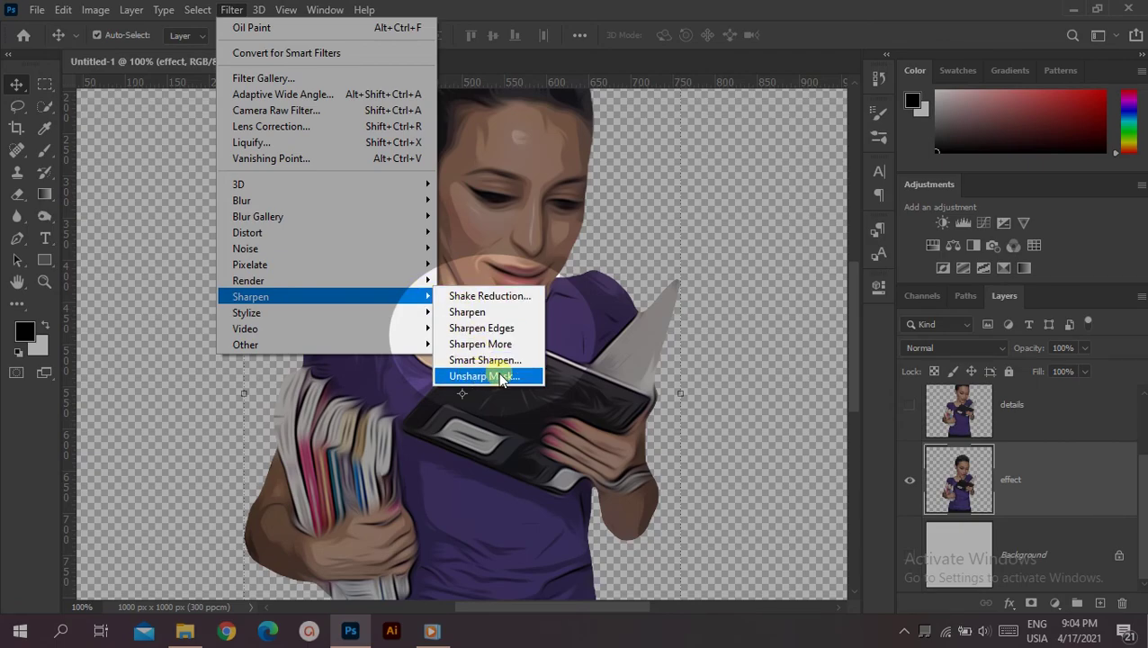
click(476, 376)
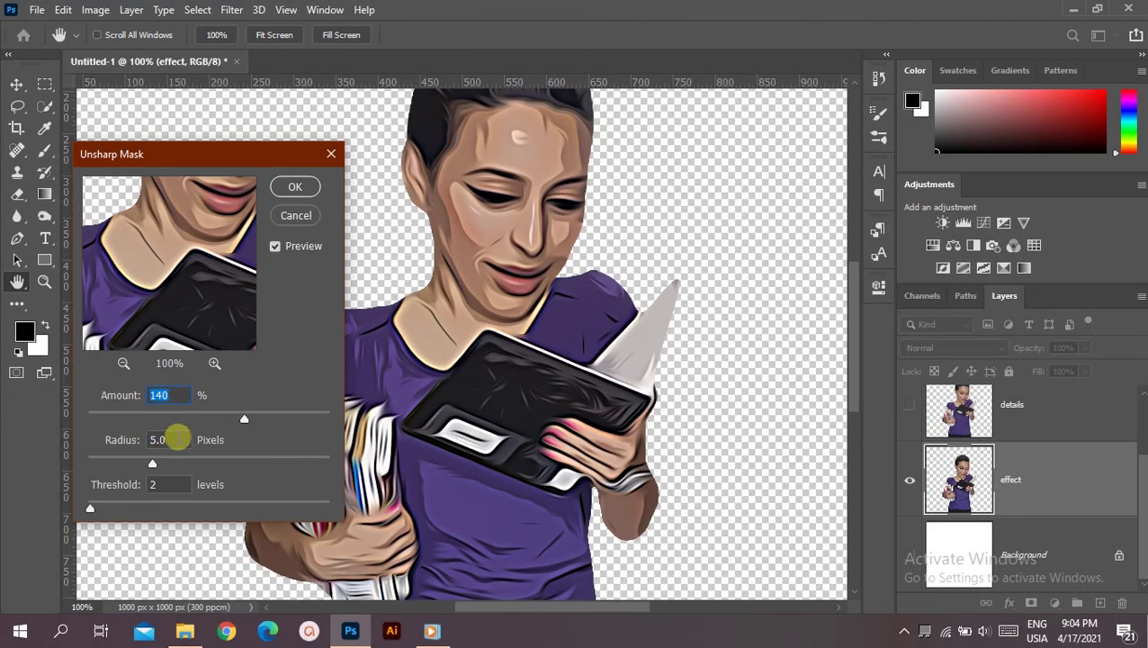
click(157, 439)
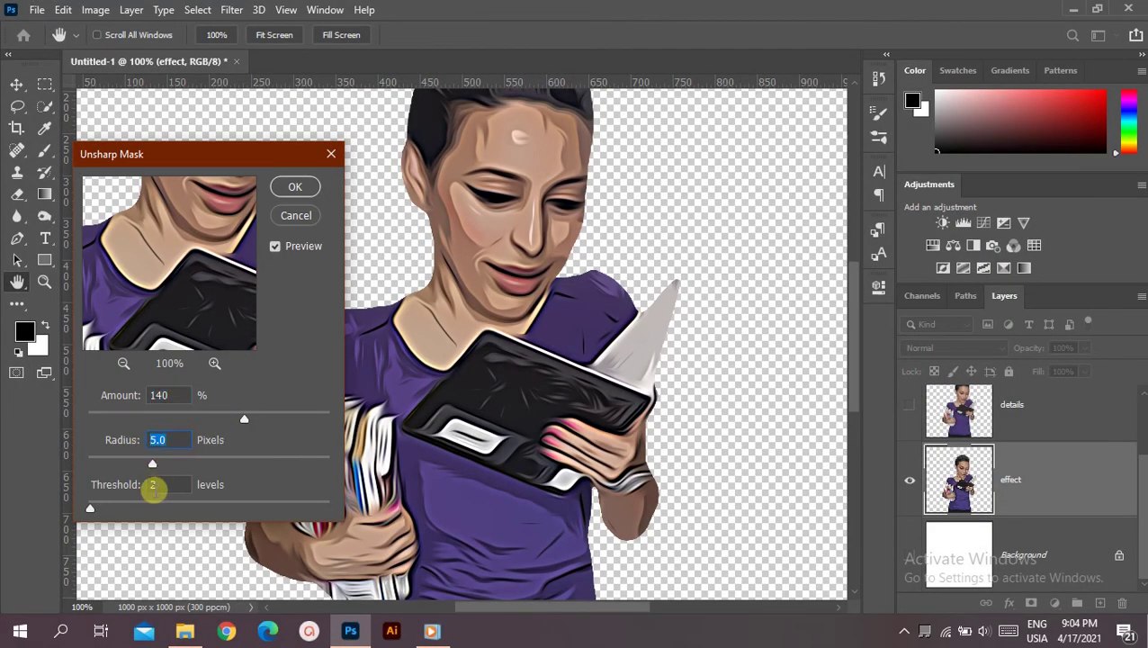
click(152, 484)
click(288, 189)
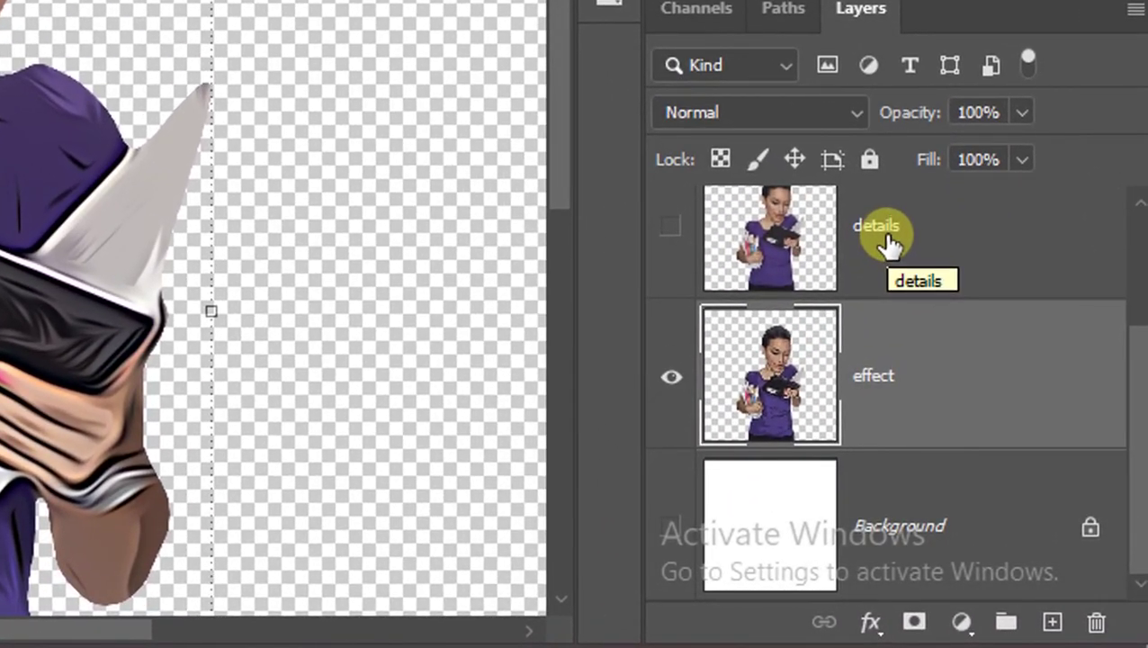
Step: Show and select the details layer, then convert it to a smart object
click(672, 235)
click(782, 252)
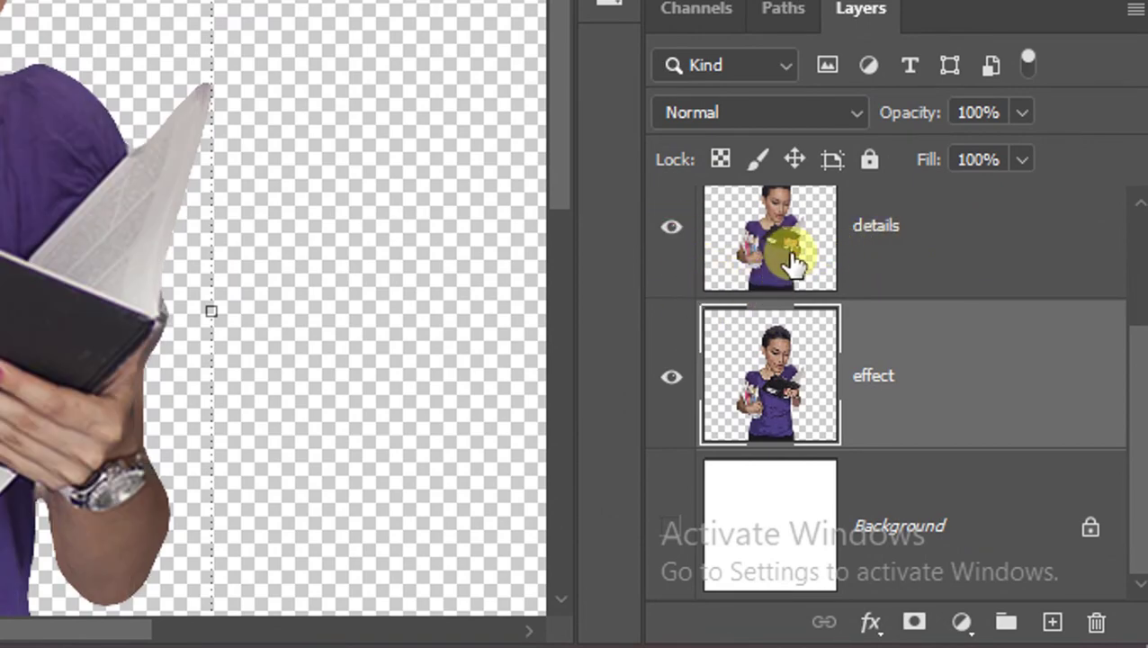
right_click(784, 250)
right_click(866, 290)
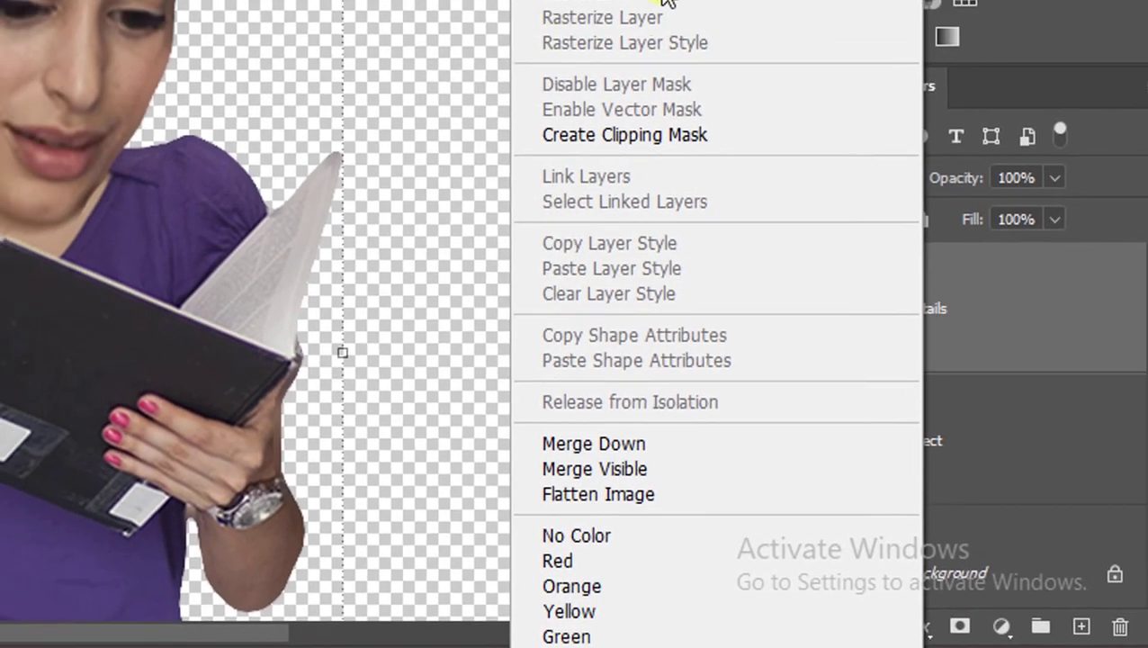
click(886, 225)
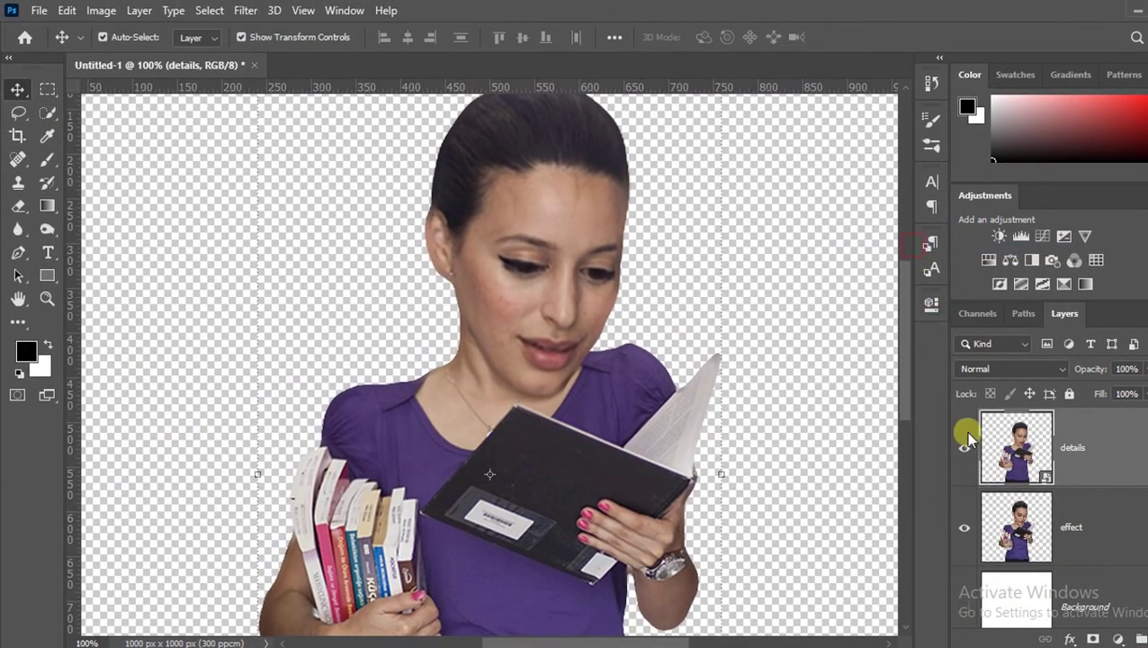
click(964, 533)
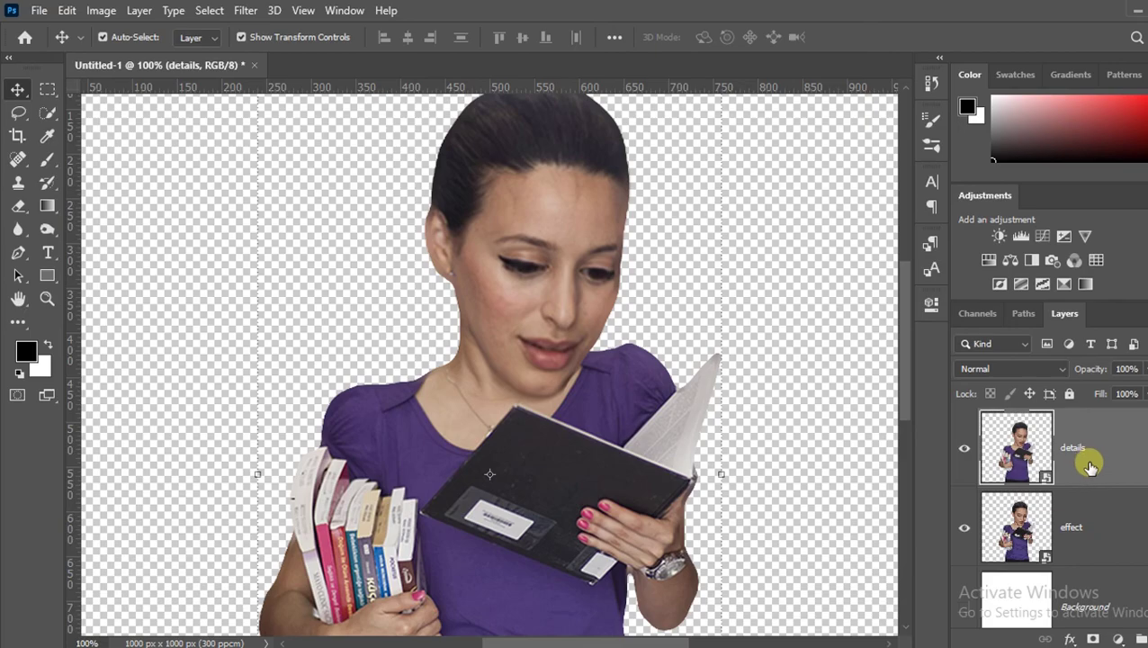
click(243, 11)
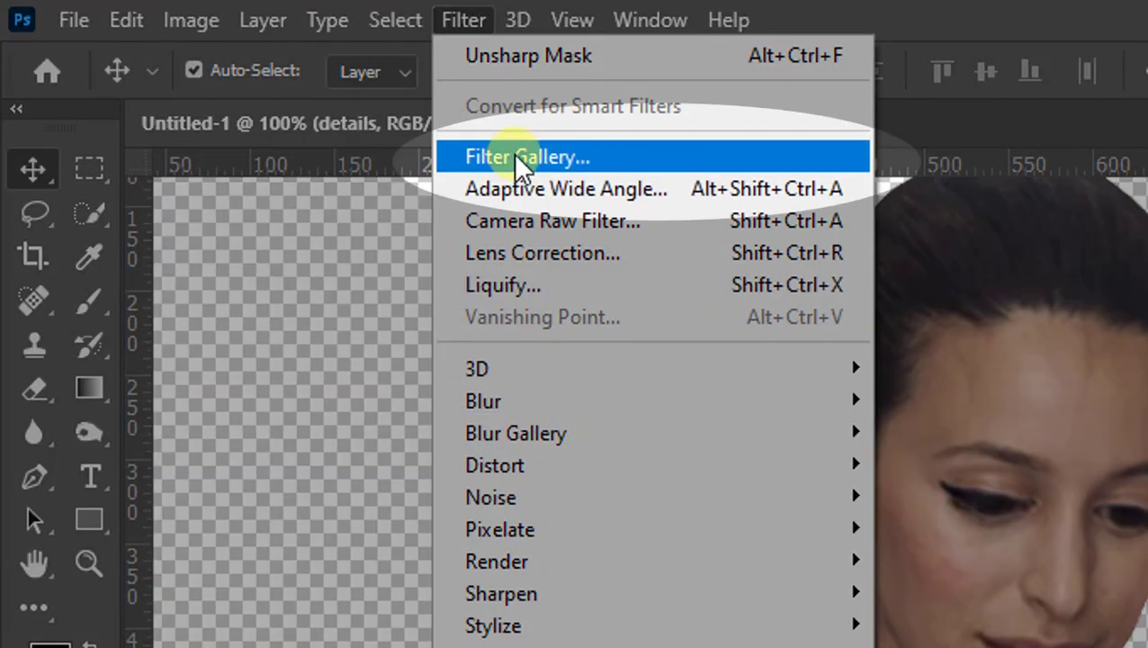
Step: Apply Poster Edges to the details layer with edge thickness 4, edge intensity 4, posterization 6
click(516, 160)
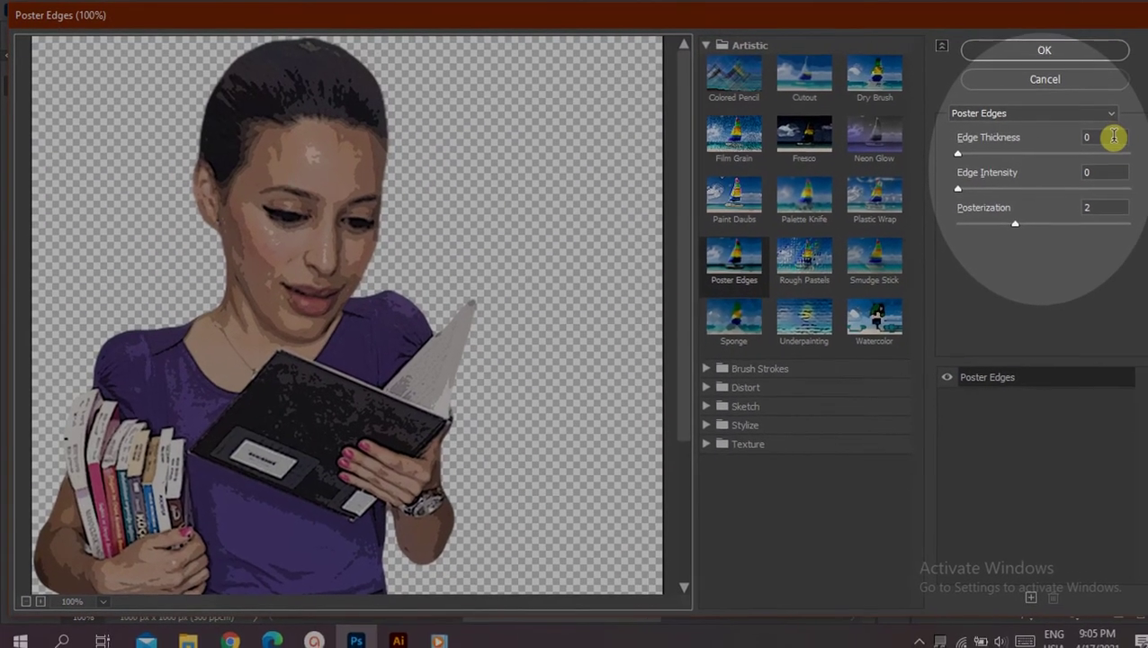
click(1058, 135)
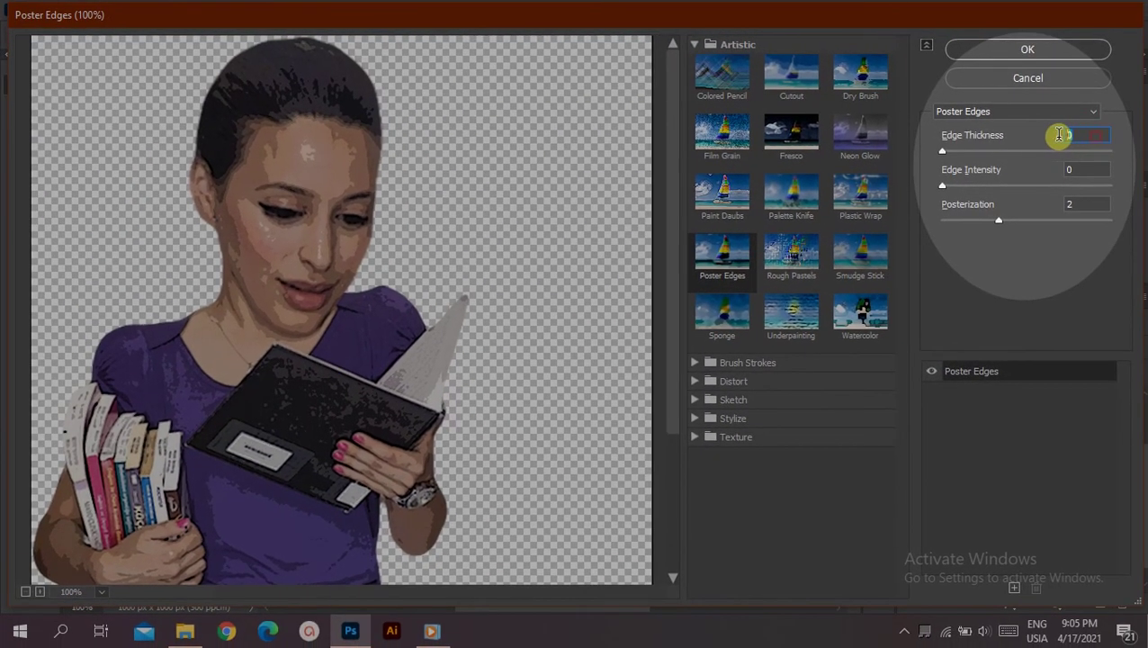
click(1081, 169)
text(4)
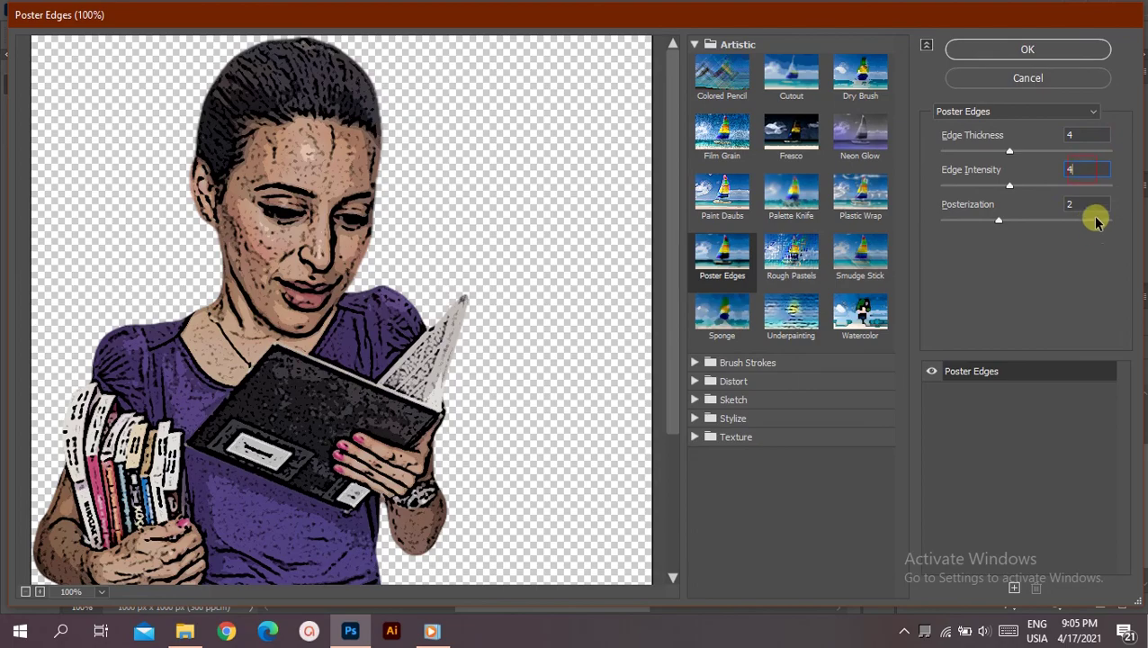
click(1083, 206)
text(6)
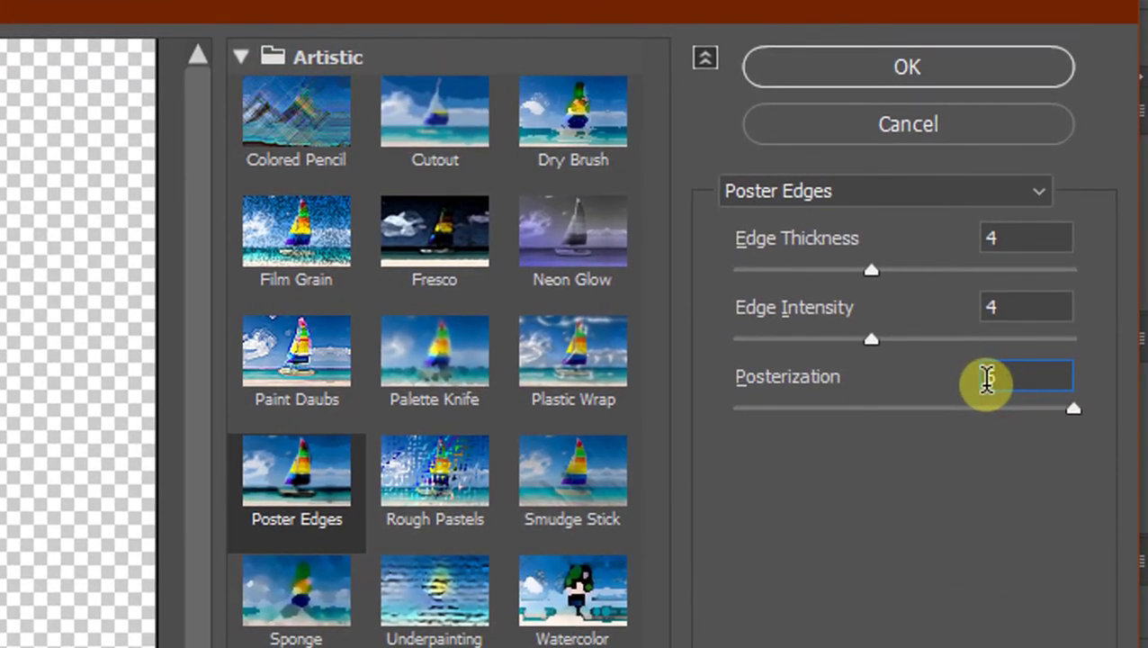
text(6)
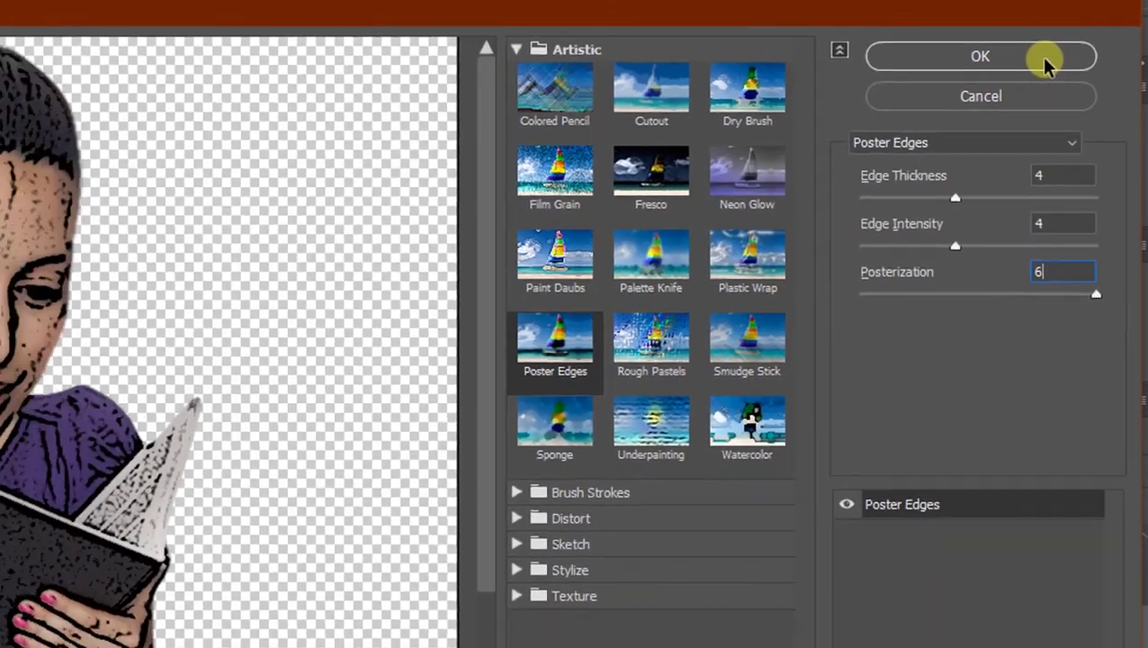
click(1043, 60)
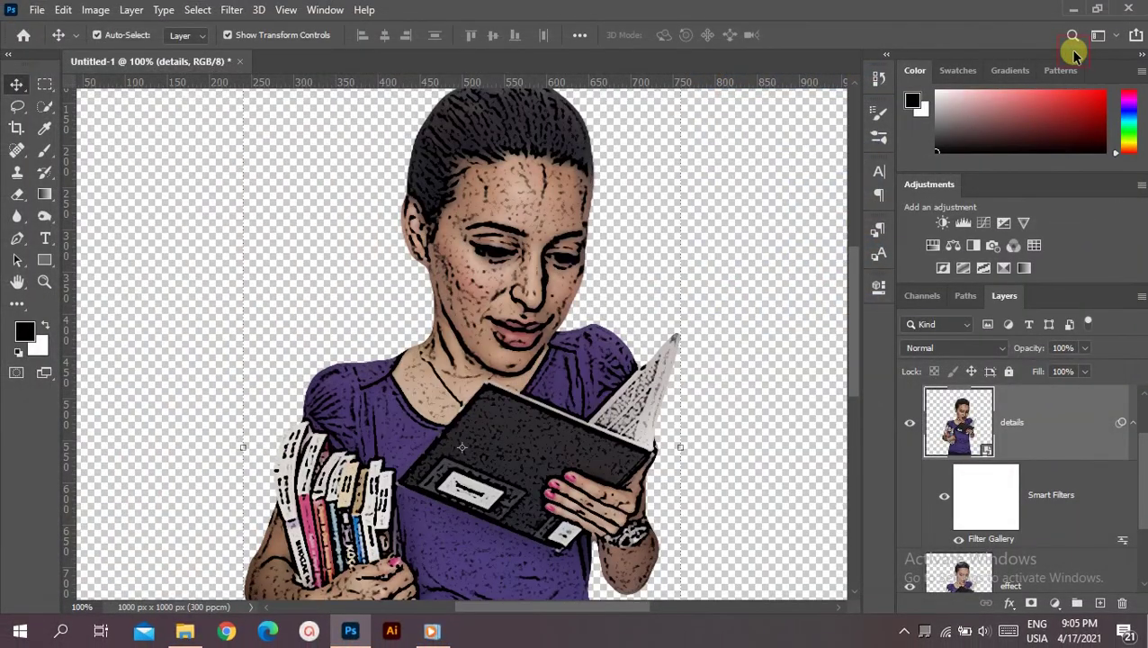
click(197, 9)
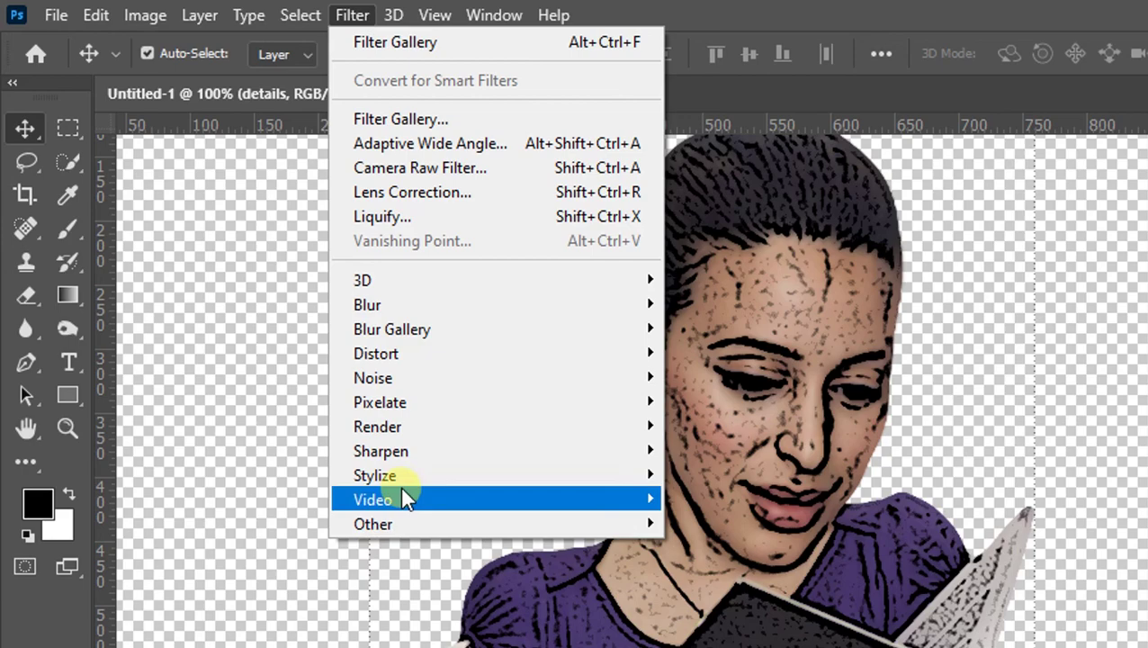
mouse_move(375, 475)
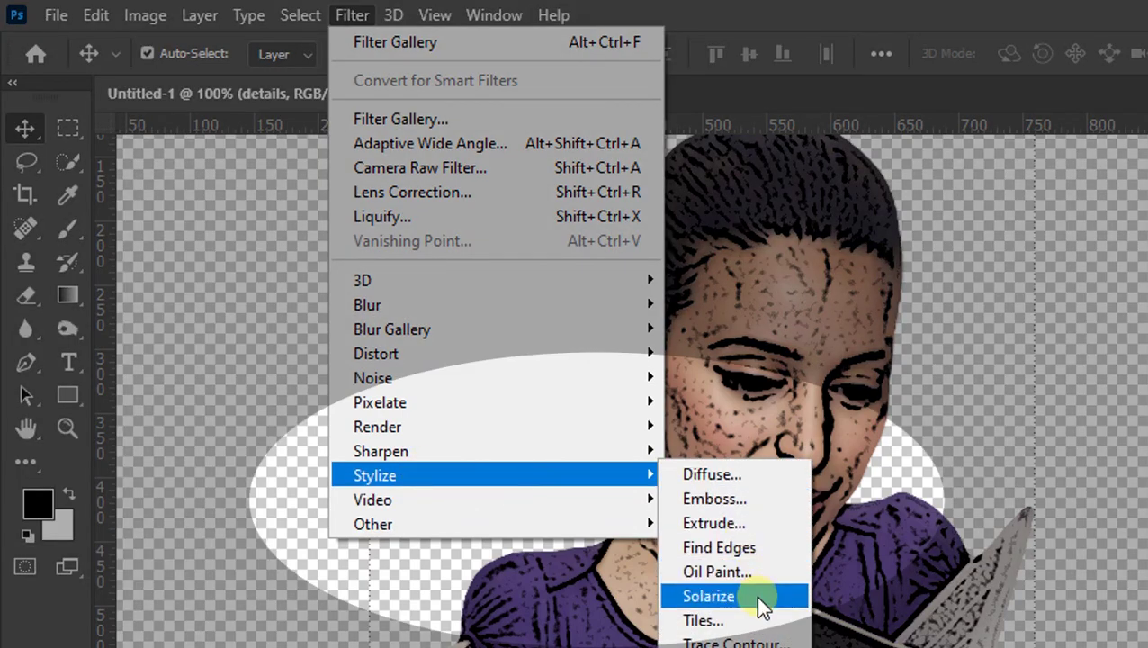
Step: Apply Oil Paint to details: stylization 10, cleanliness 3, scale 0.1, bristle detail 0
click(753, 574)
text(1)
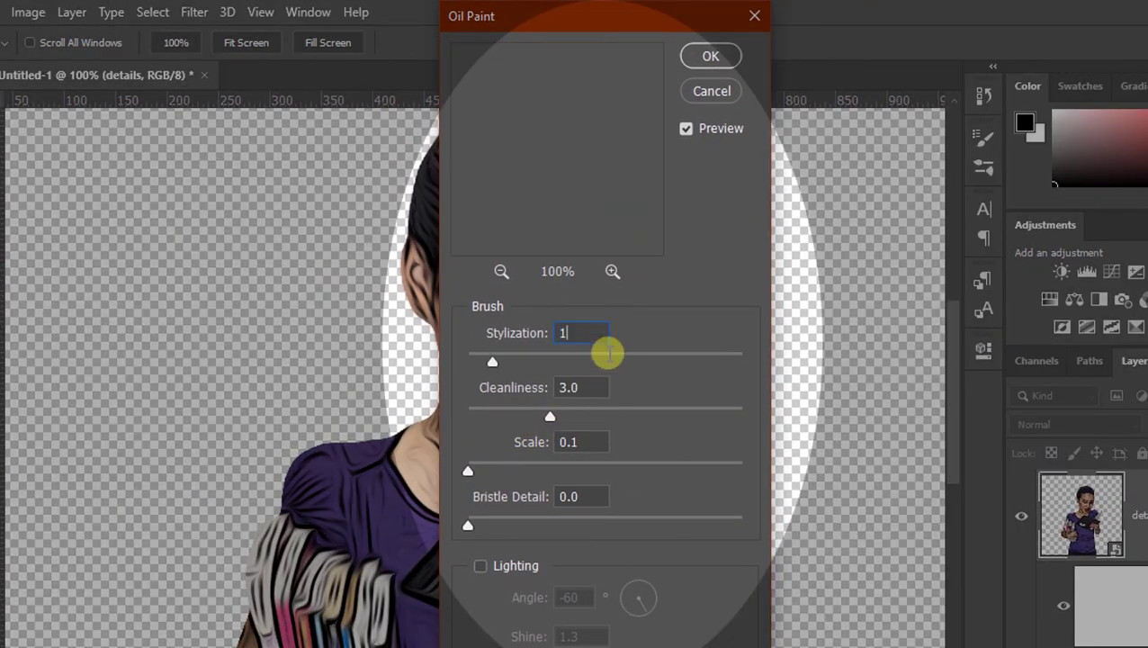
text(0)
key(Tab)
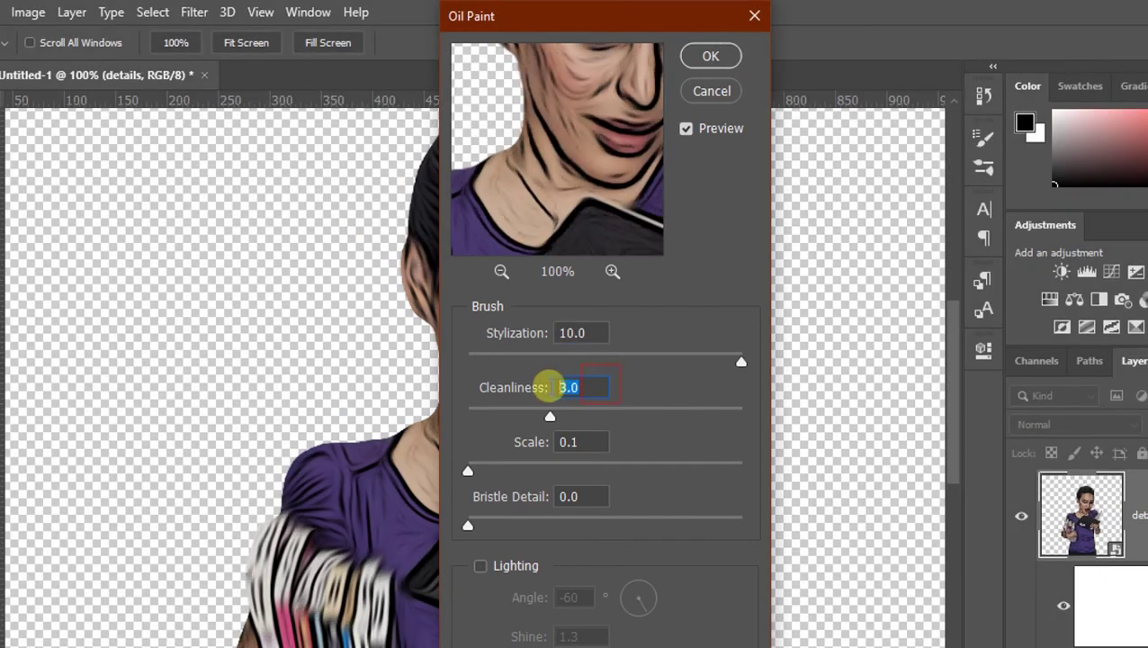
key(Tab)
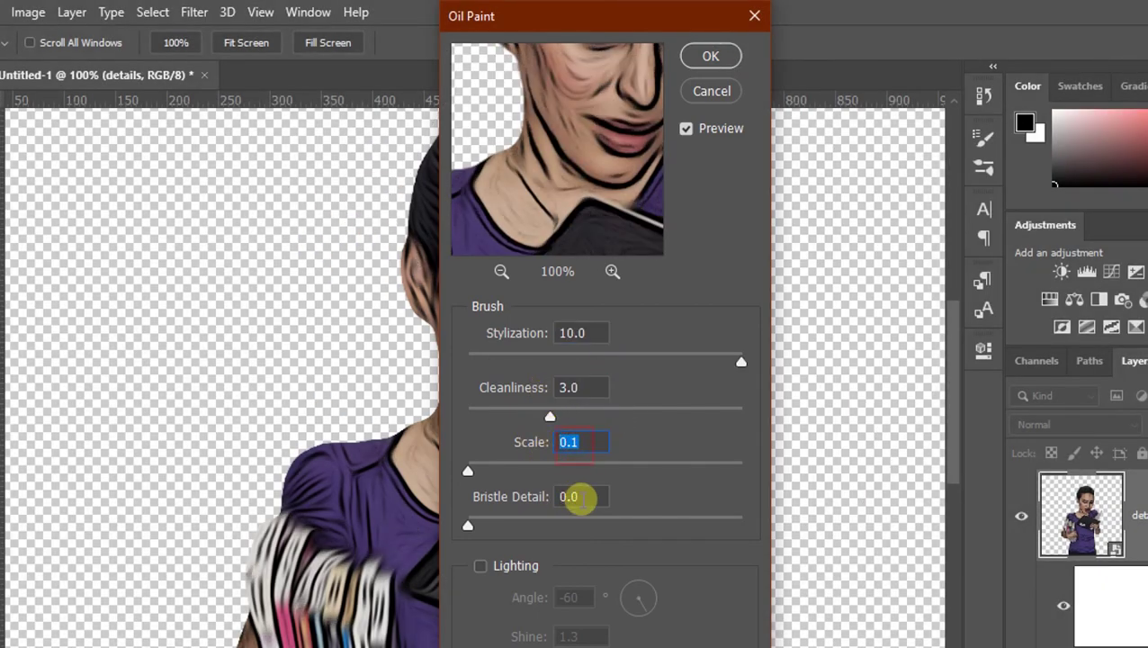
key(Tab)
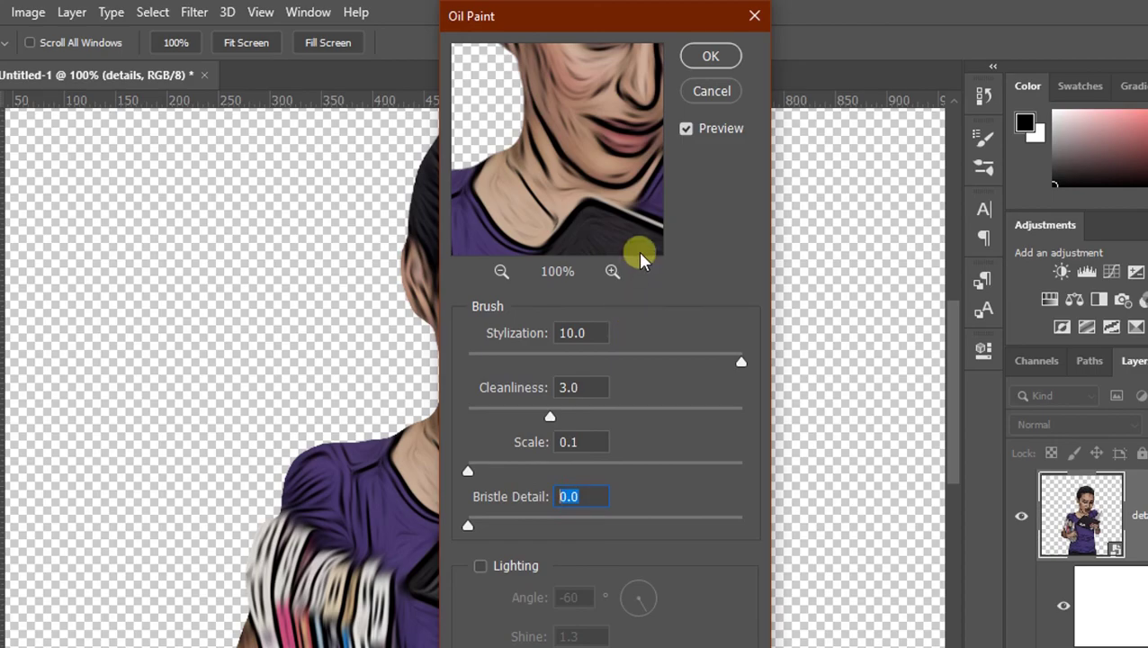
click(706, 58)
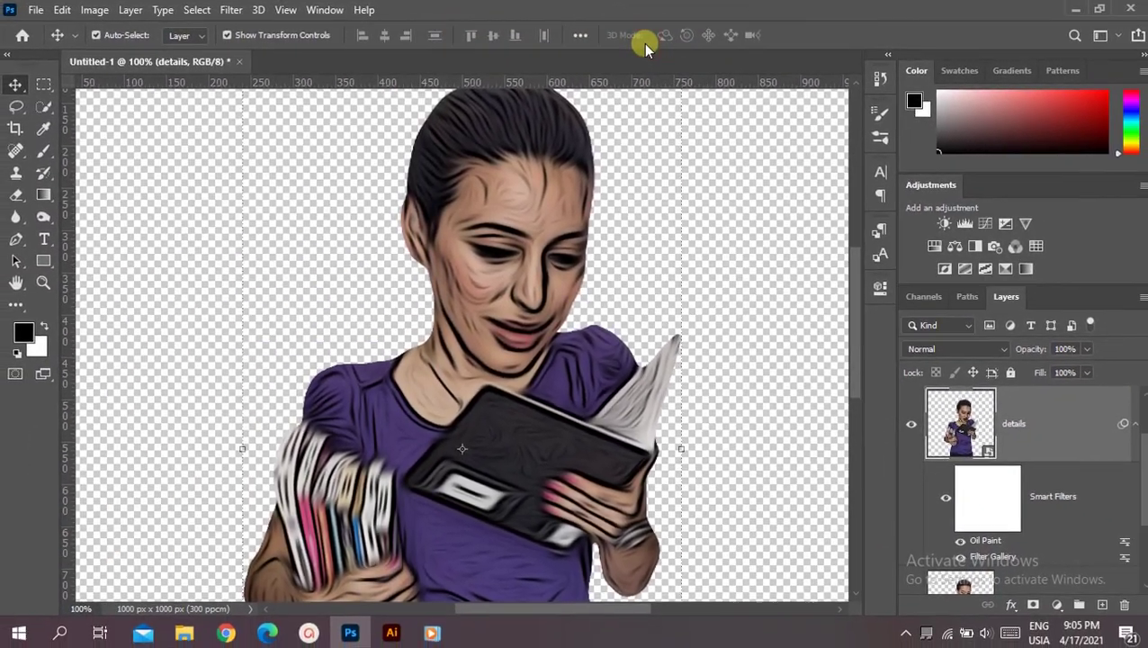
Step: Set the details layer to Overlay at 25% opacity and toggle its visibility to compare
click(980, 347)
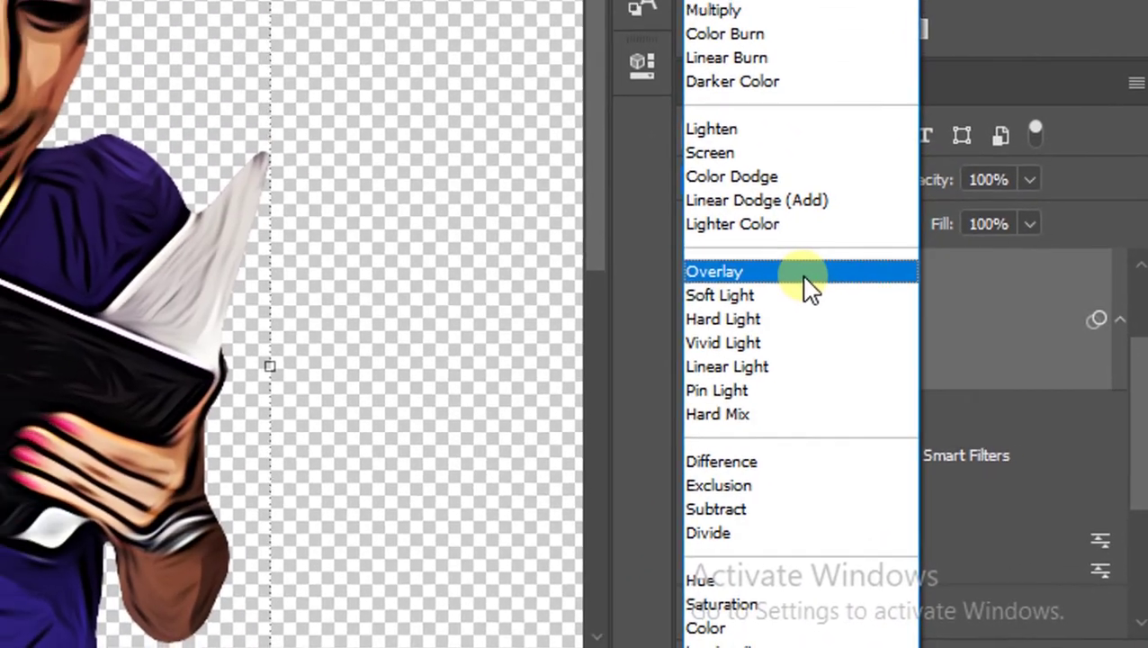
click(806, 279)
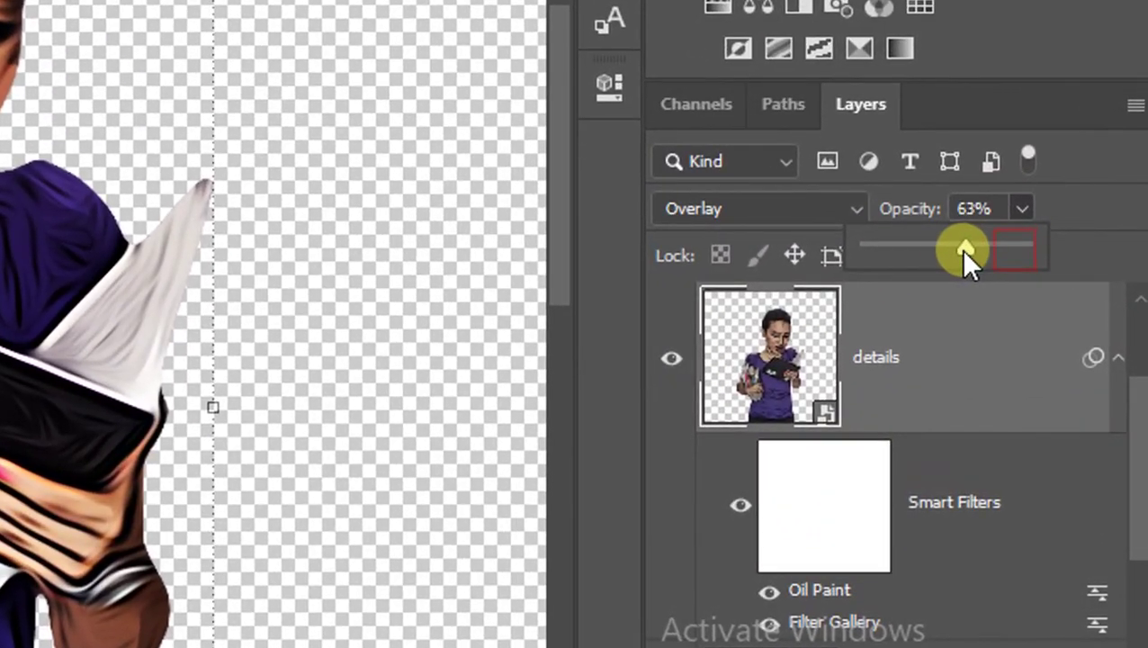
drag(1079, 369, 1029, 369)
drag(888, 247, 905, 242)
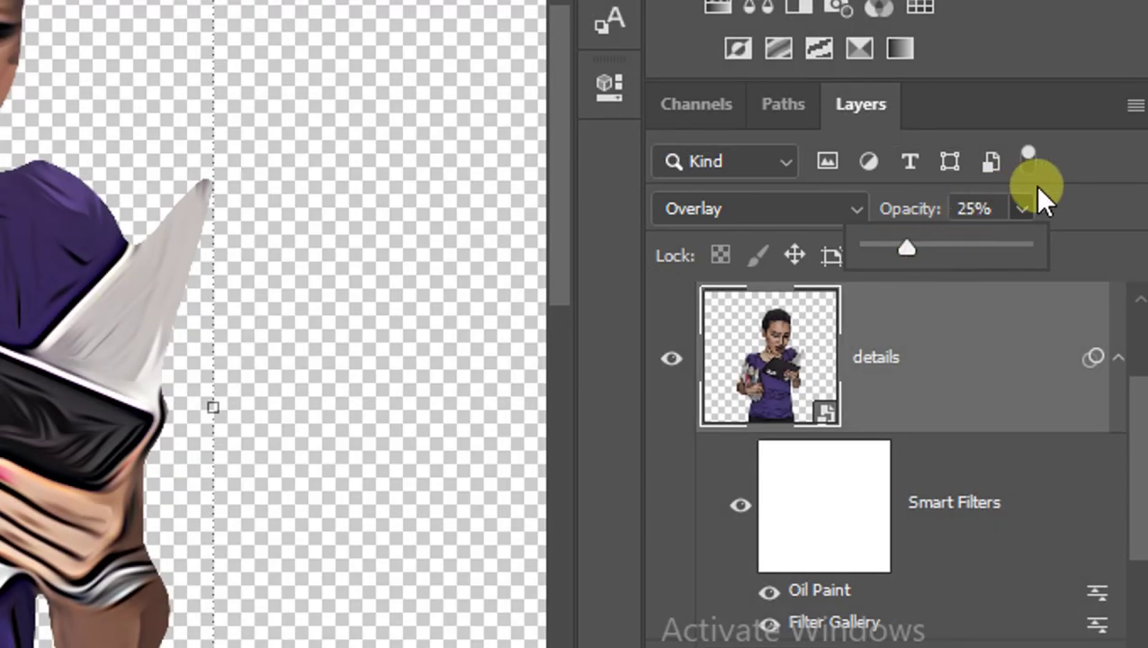
click(1023, 208)
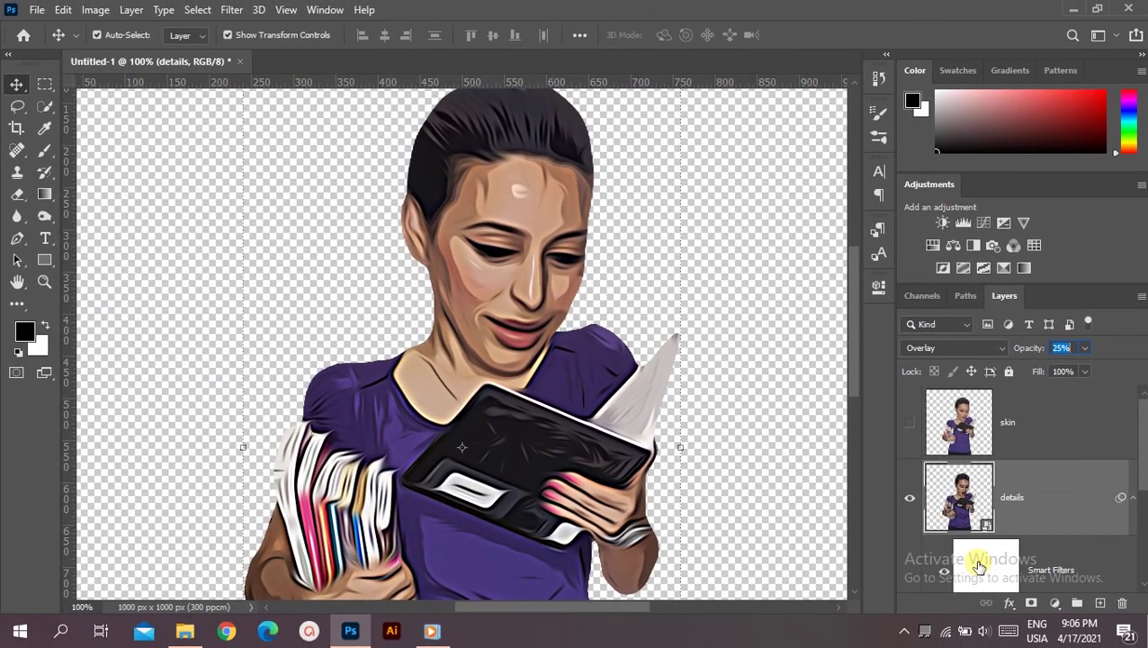
scroll(978, 565, down, 2)
click(908, 421)
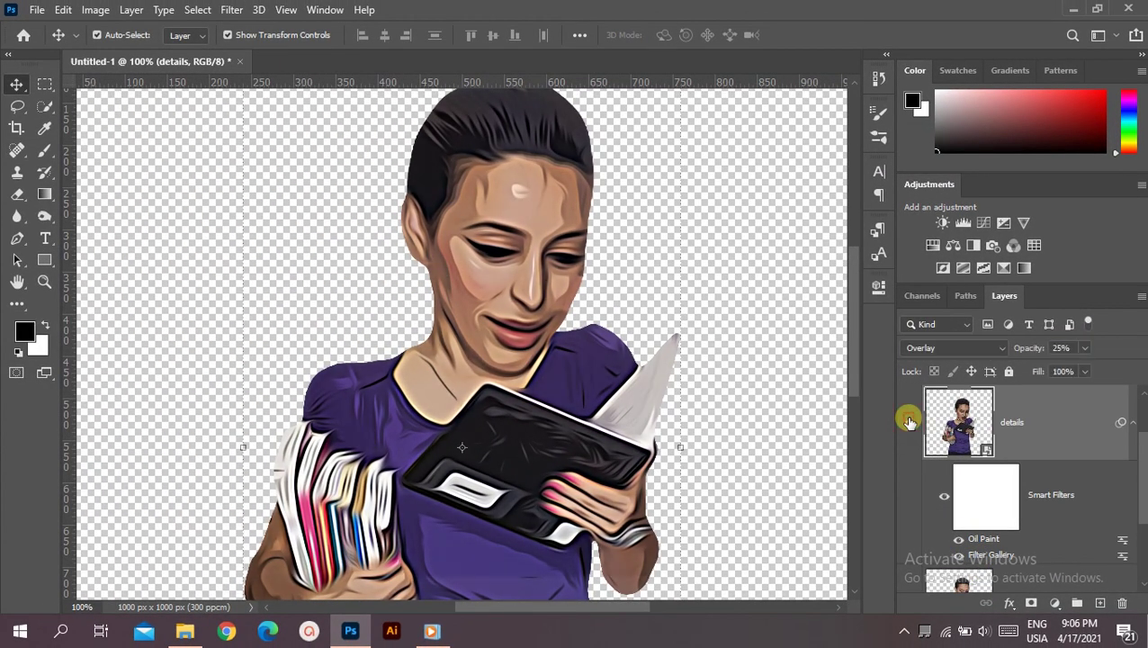
Step: Duplicate the details layer, name the copy 'outlines', and set it to Pin Light blending
click(909, 421)
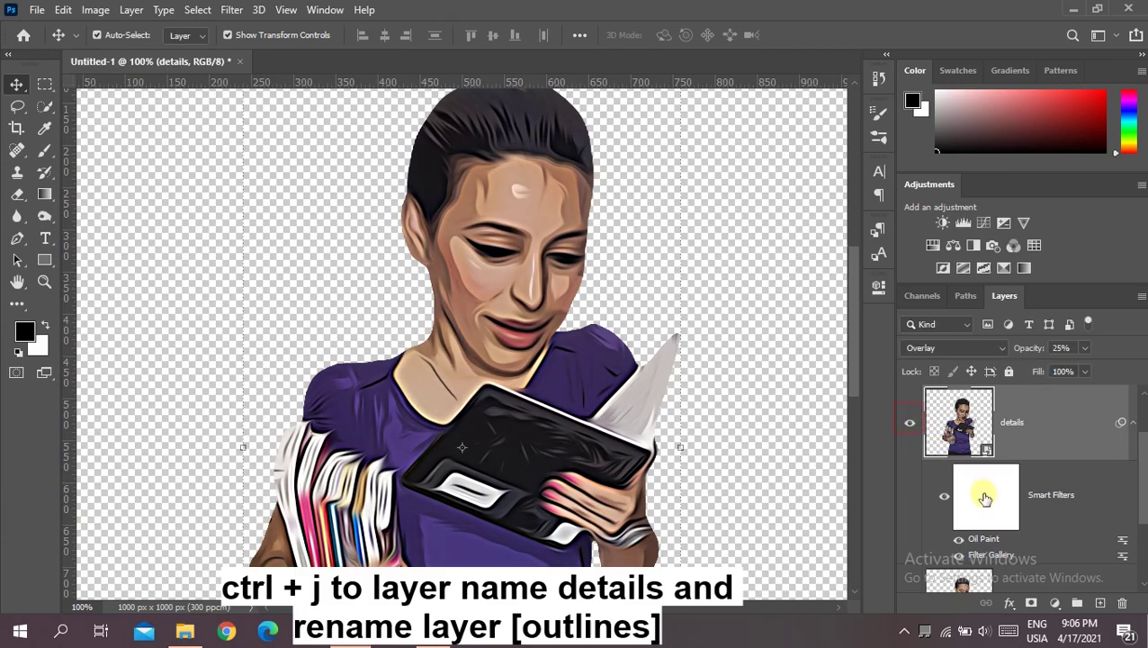
scroll(985, 499, up, 2)
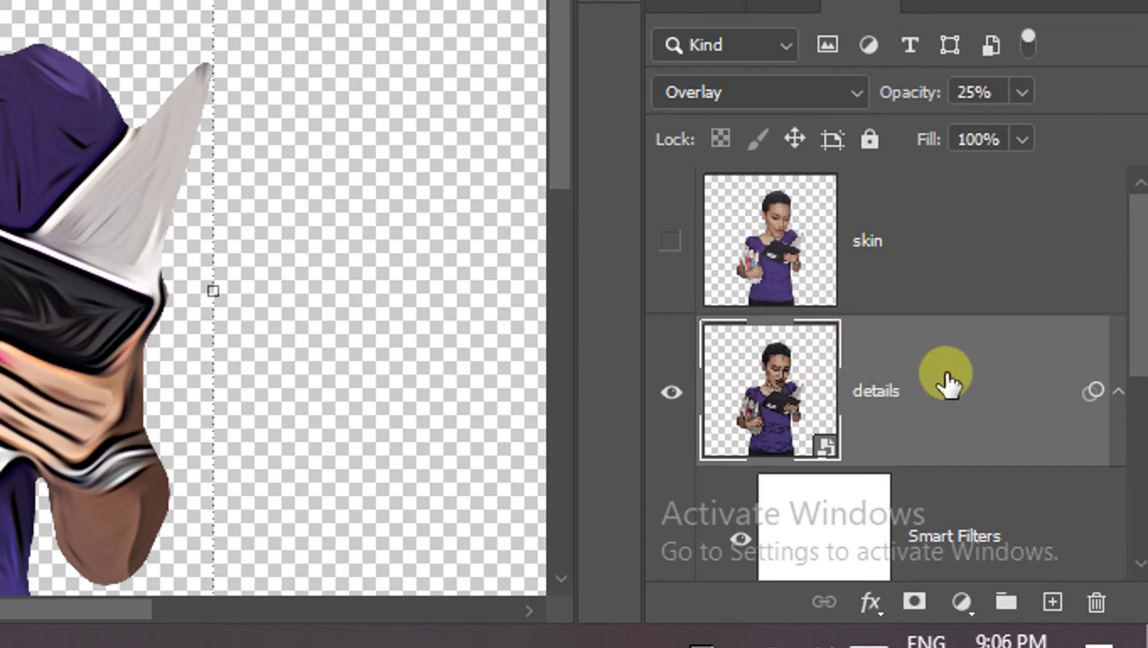
key(ctrl+j)
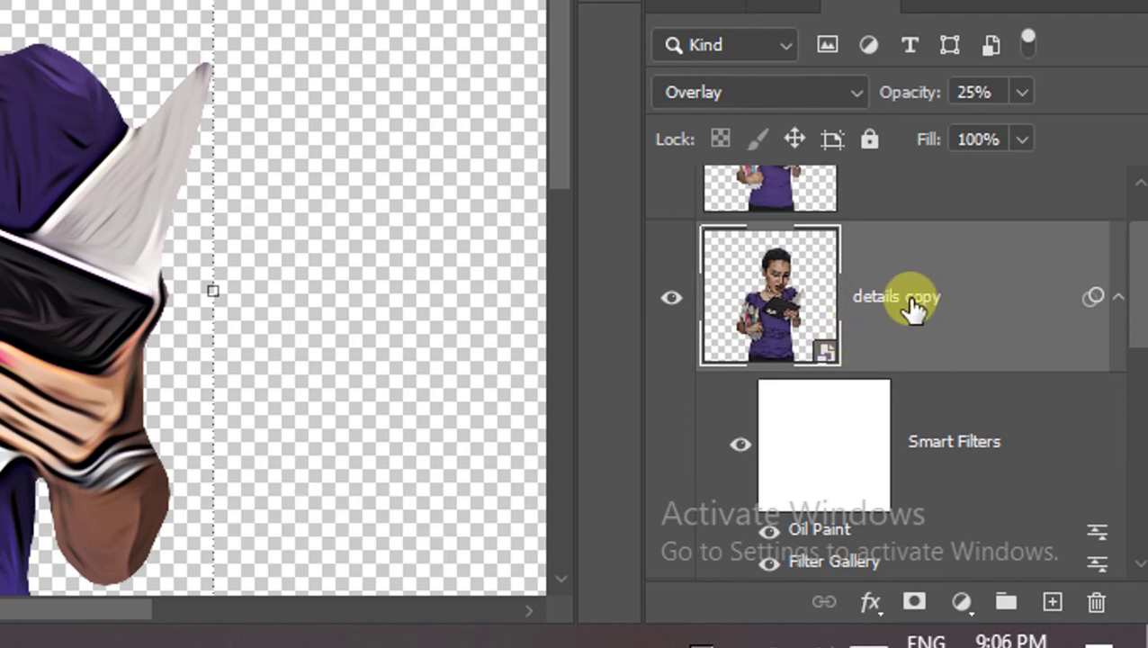
double_click(910, 304)
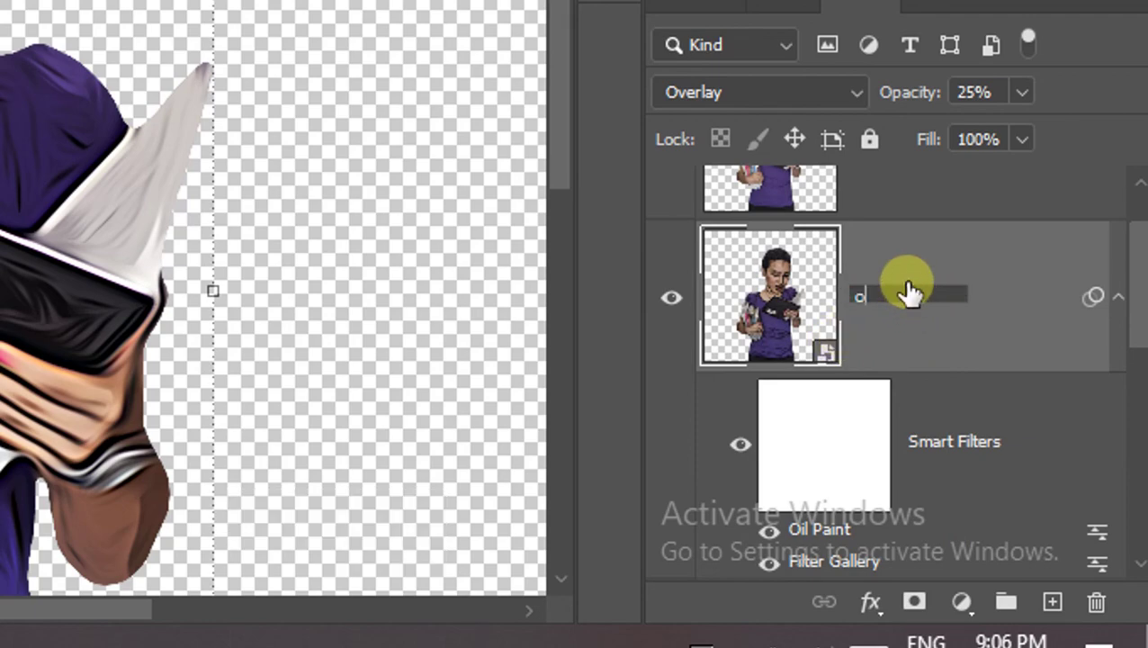
text(outlines)
key(Return)
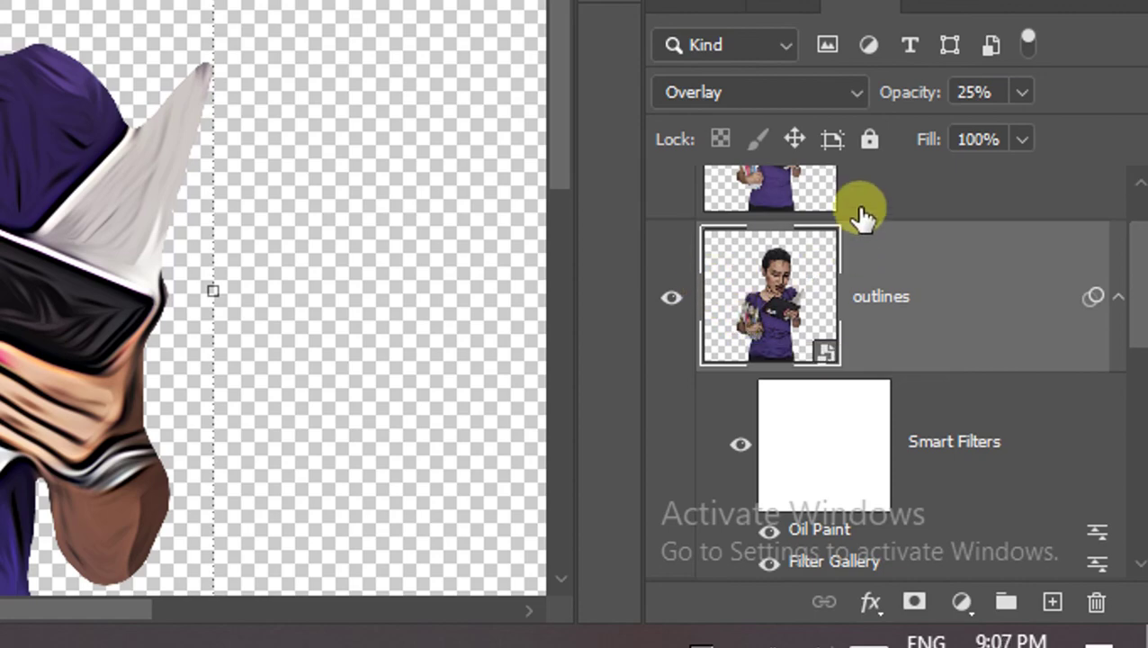
click(846, 92)
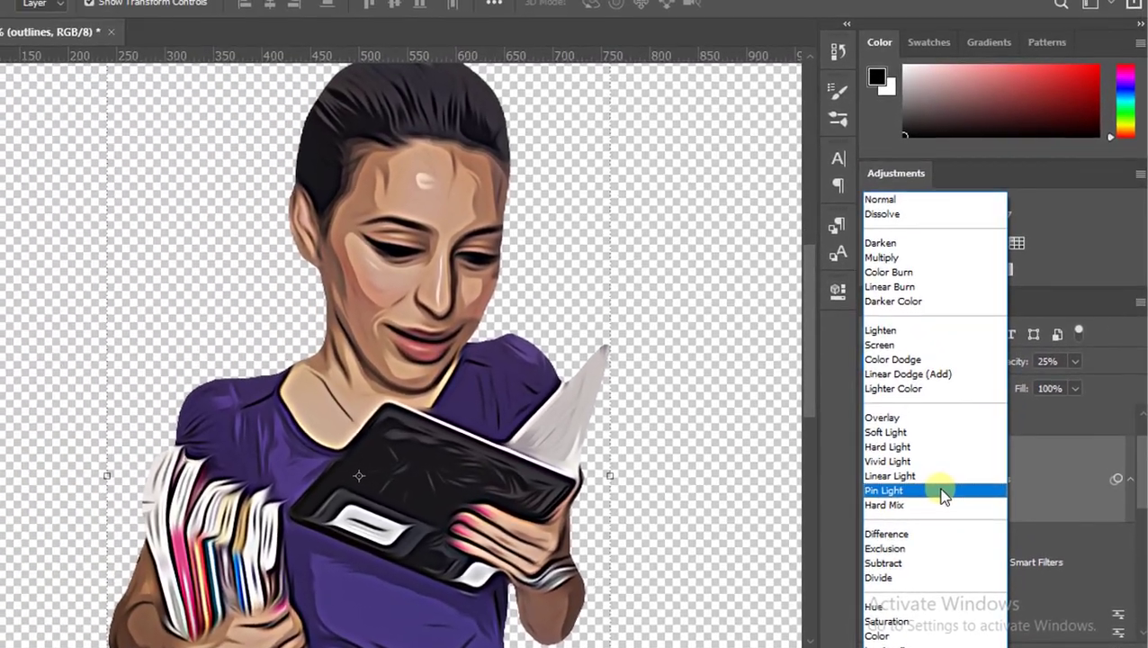
click(940, 487)
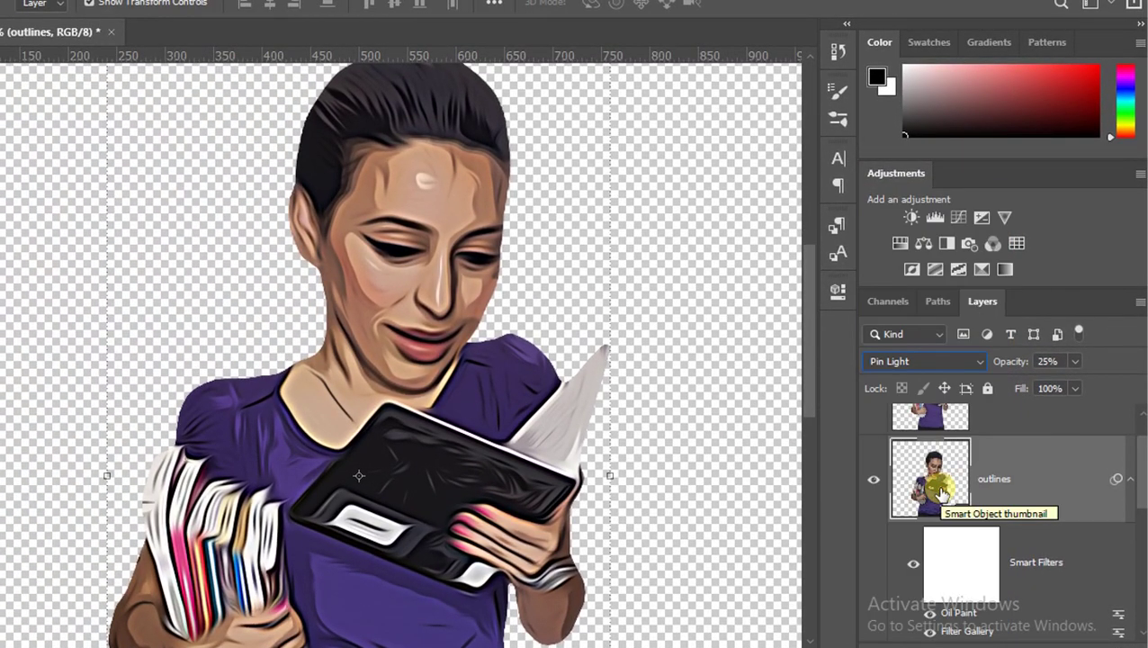
Step: Apply Poster Edges to outlines with edge thickness 6, edge intensity 7, posterization 6
double_click(938, 491)
click(254, 11)
mouse_move(414, 274)
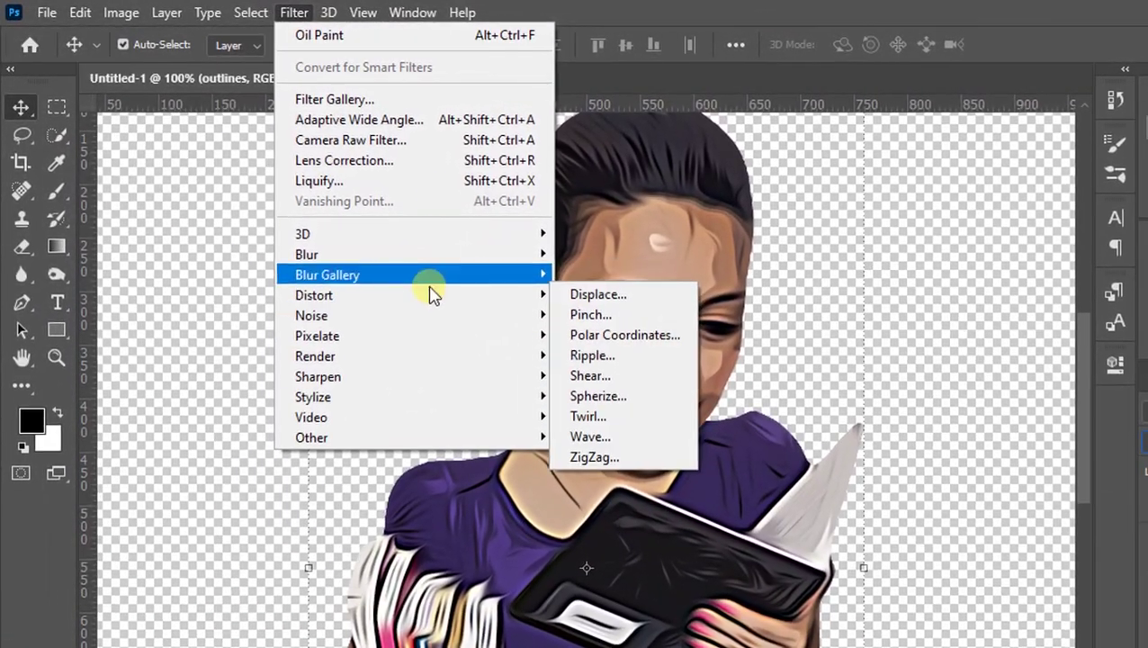
click(403, 101)
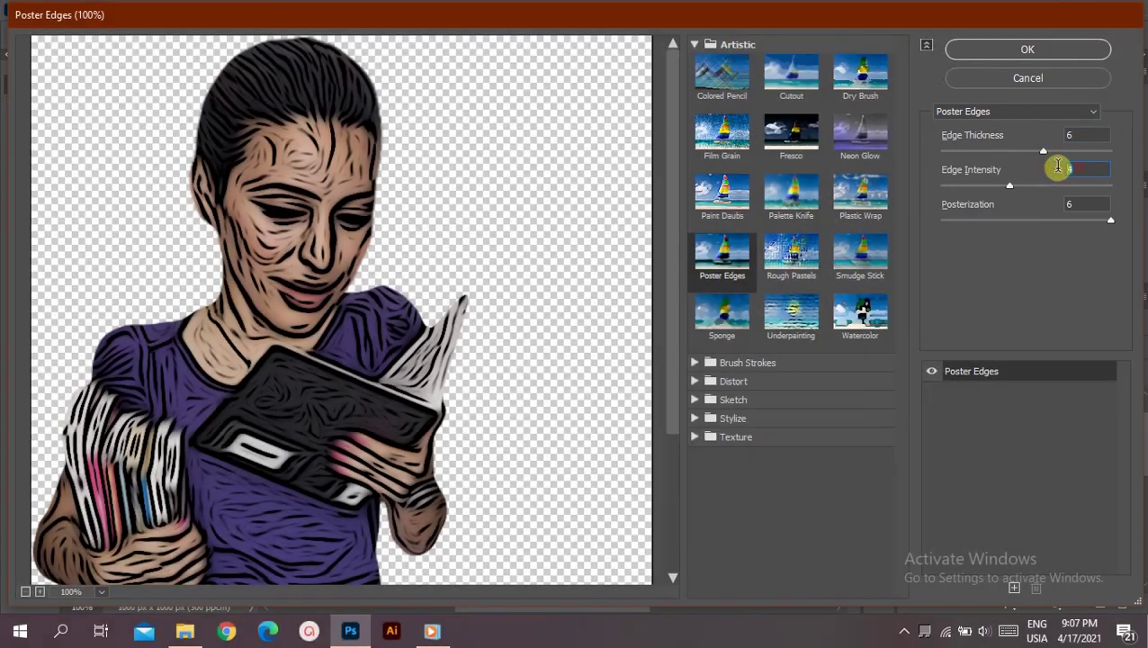
click(1063, 185)
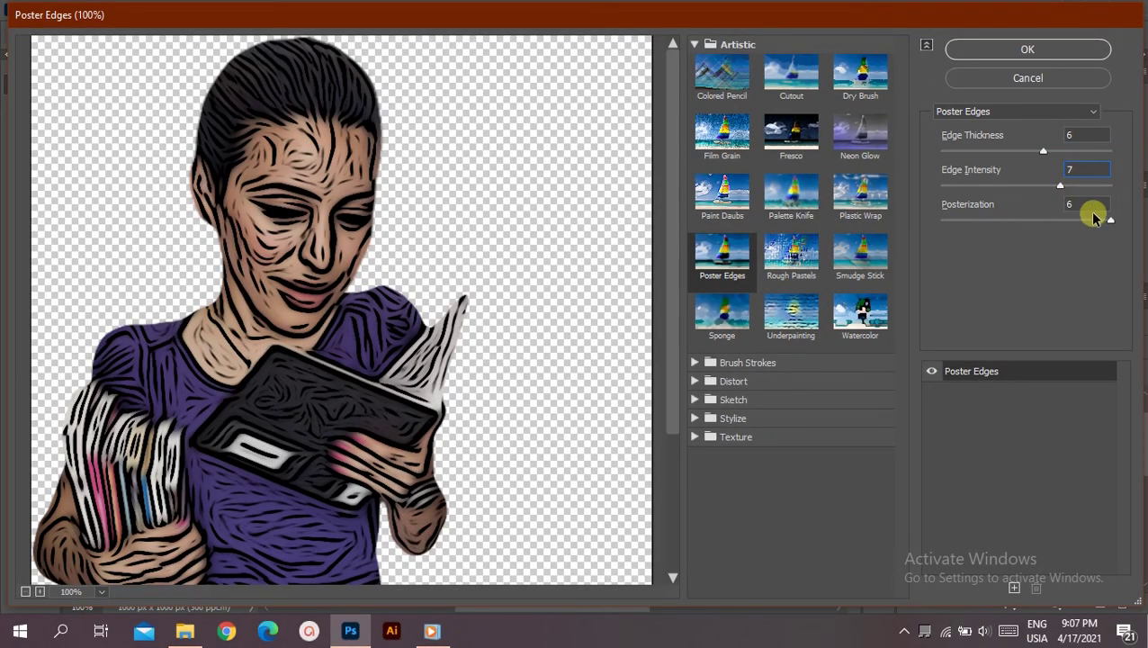
click(1036, 49)
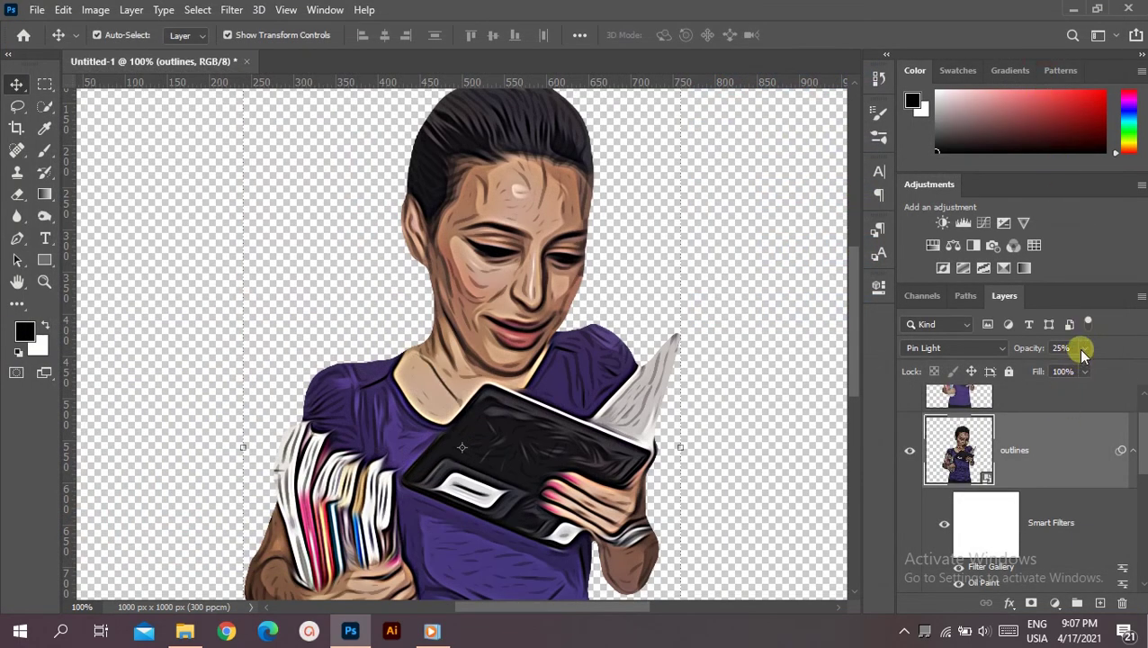
click(1083, 348)
Step: Fade the outlines layer to 10% opacity and compare the image with it off and on
mouse_move(1078, 366)
mouse_down()
mouse_move(1115, 371)
mouse_move(1106, 375)
mouse_up()
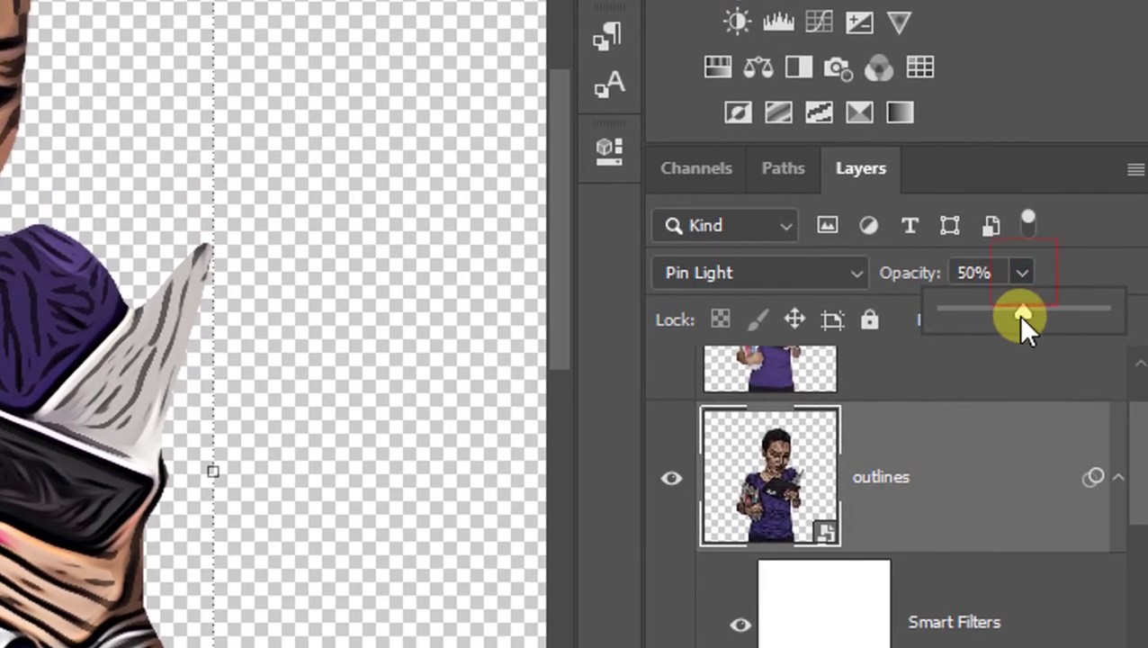
drag(1022, 313, 979, 311)
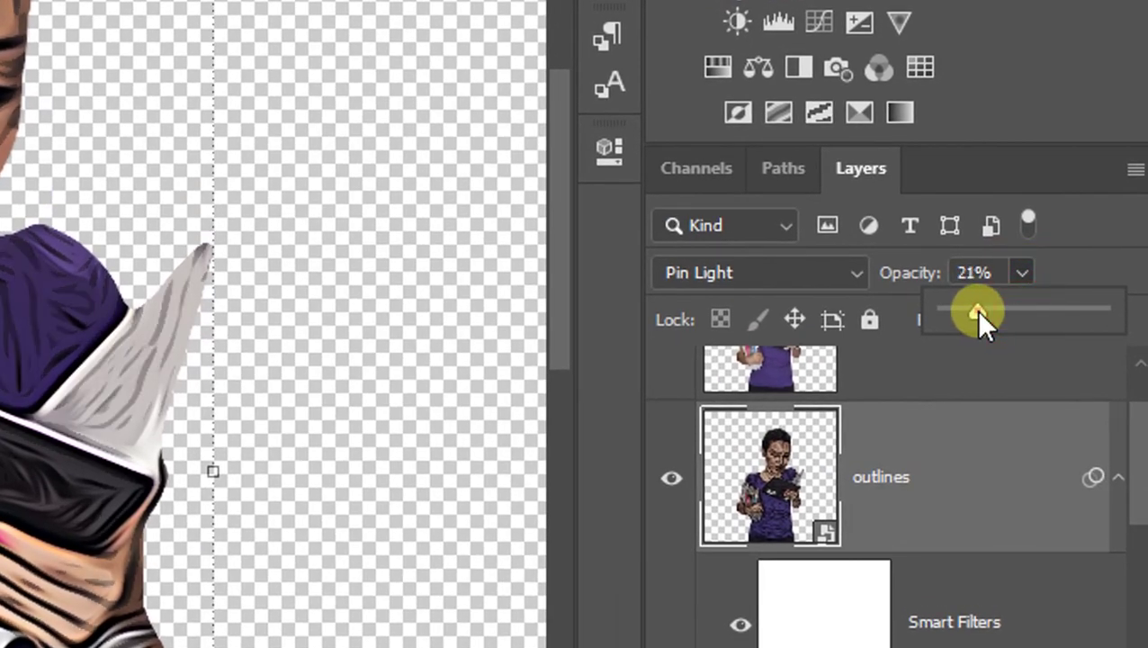
drag(977, 310, 959, 313)
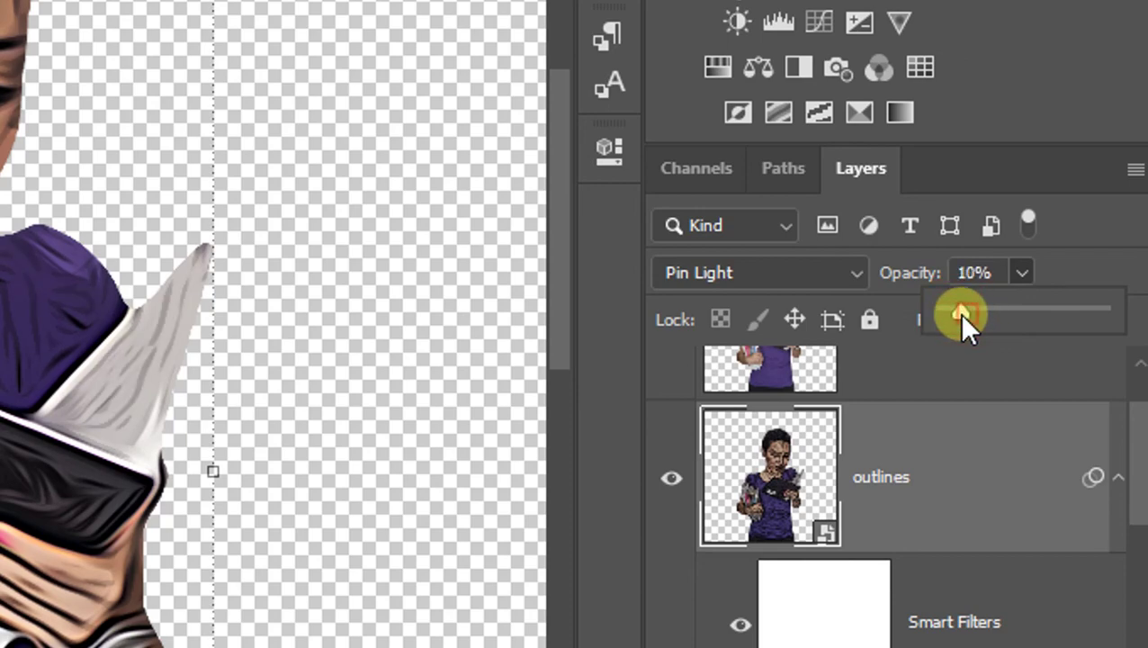
click(1012, 270)
click(676, 483)
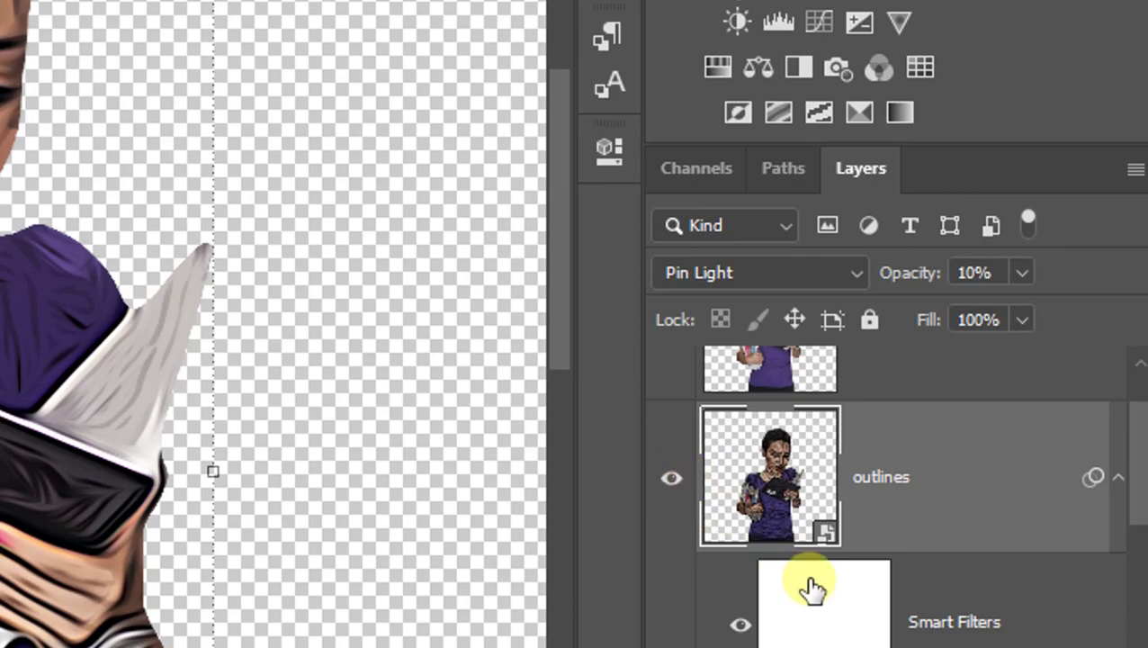
scroll(807, 581, down, 2)
scroll(814, 585, up, 2)
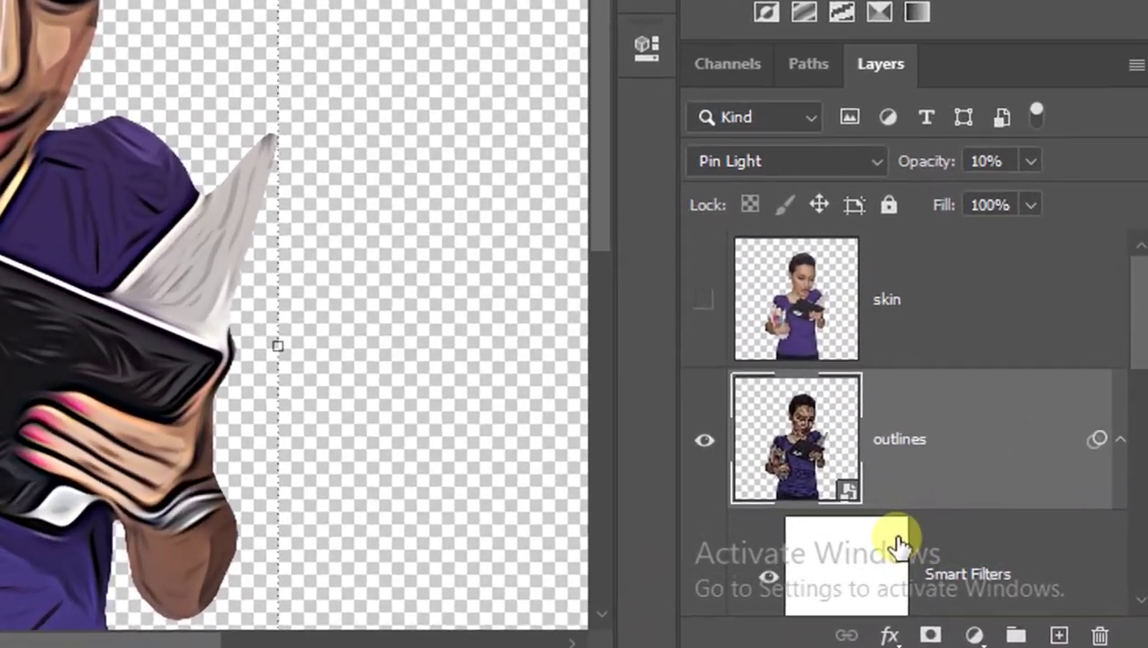
scroll(976, 549, down, 1)
scroll(1017, 532, up, 1)
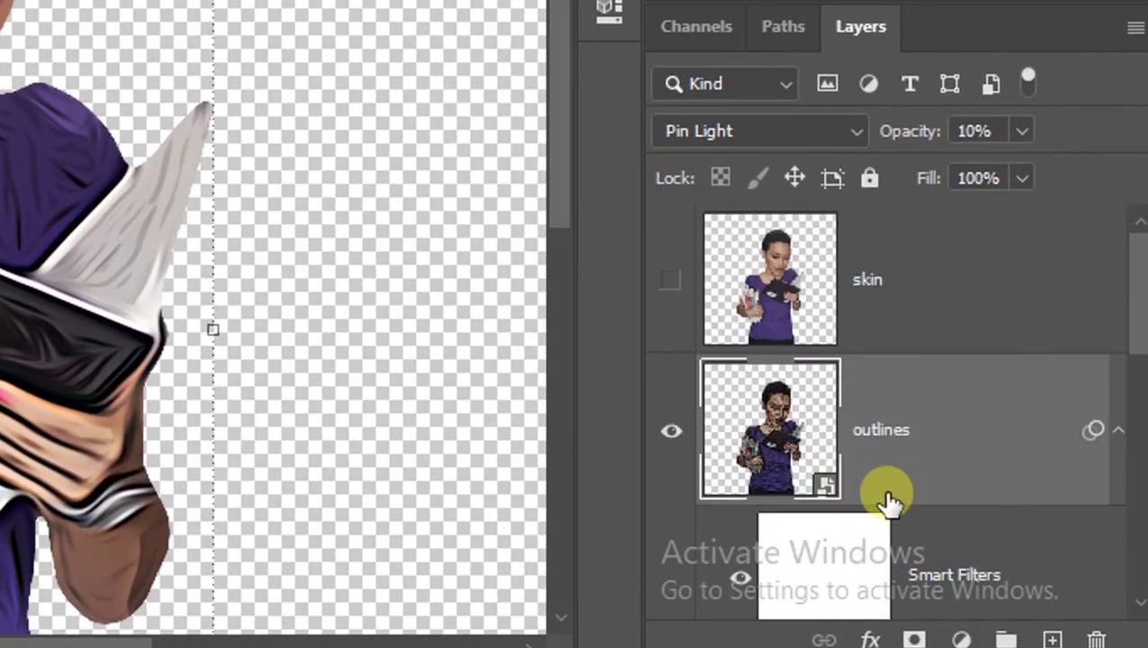
Step: Show the skin layer and apply a High Pass filter with a 1.5-pixel radius
click(871, 286)
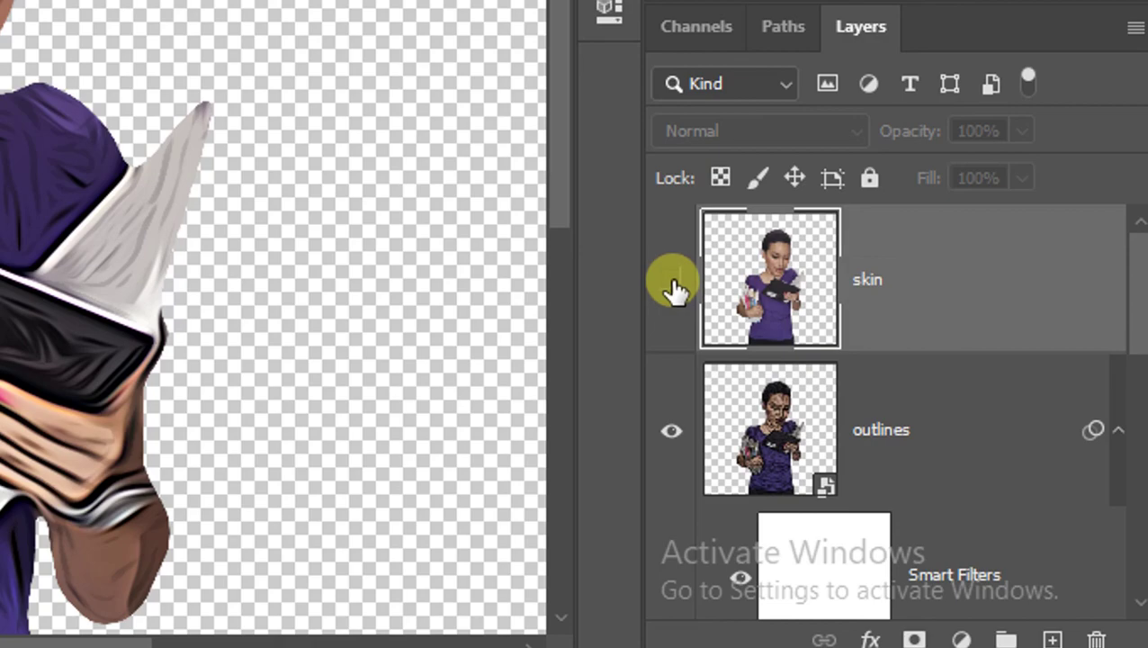
click(671, 281)
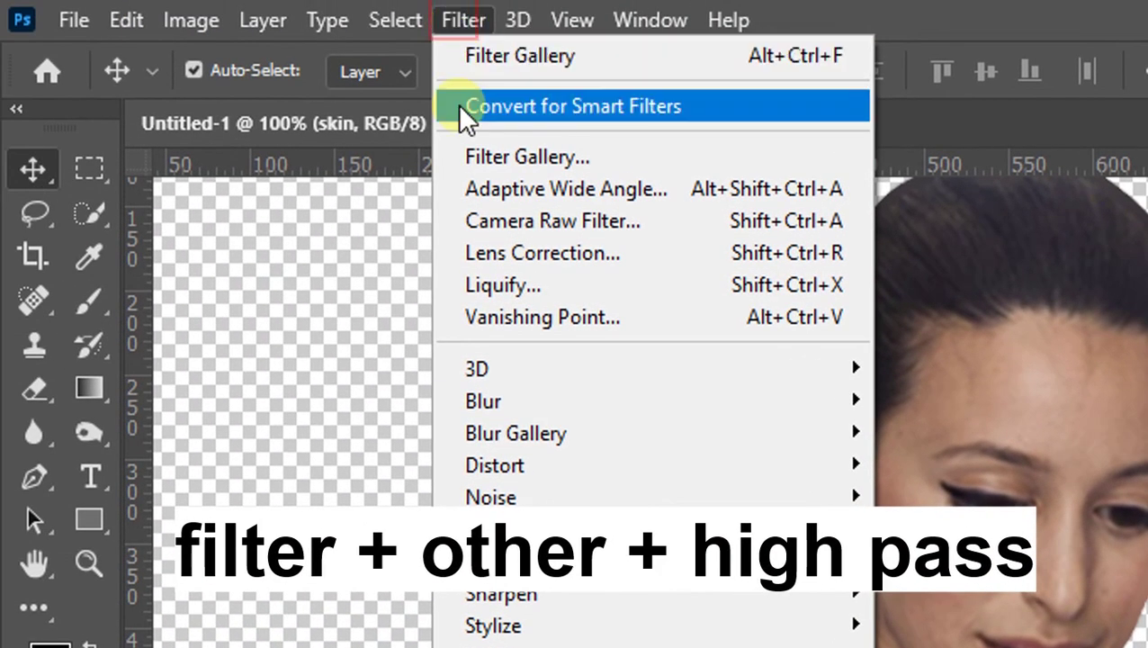
mouse_move(557, 606)
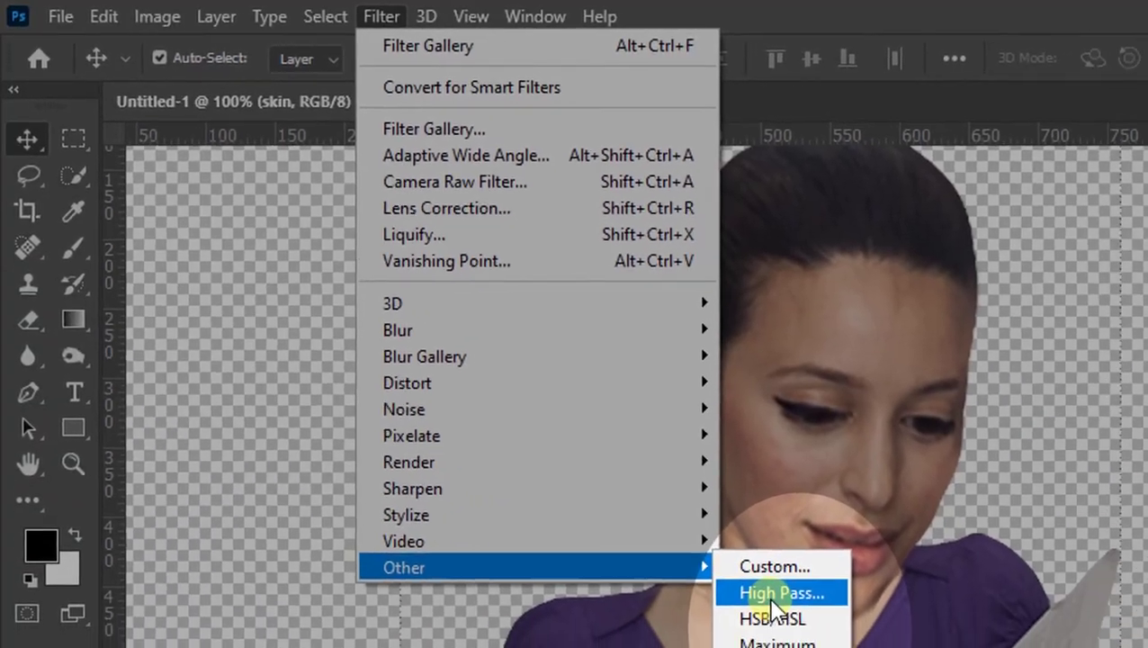
click(820, 641)
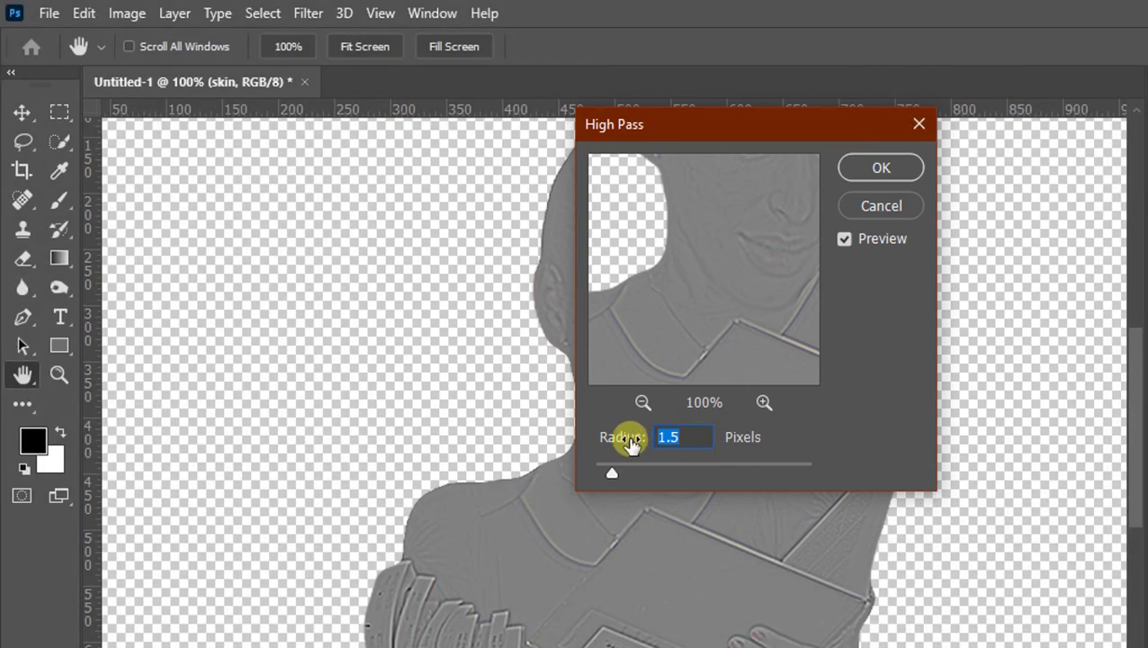
click(869, 167)
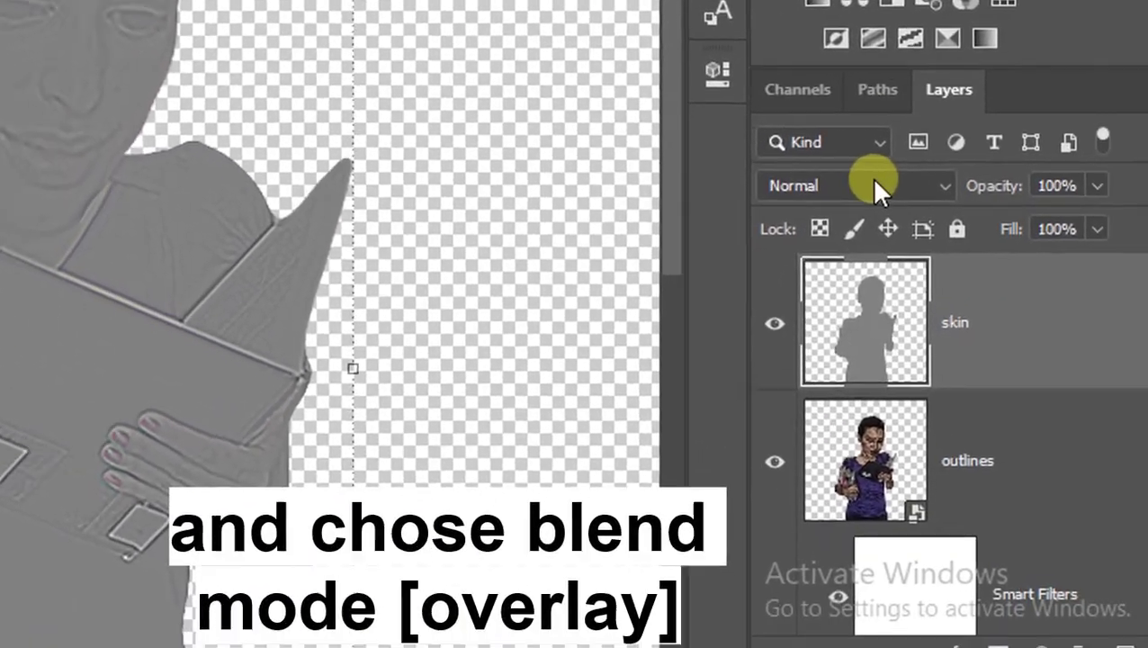
Step: Set the skin layer to Overlay blending and toggle its visibility to compare
click(873, 177)
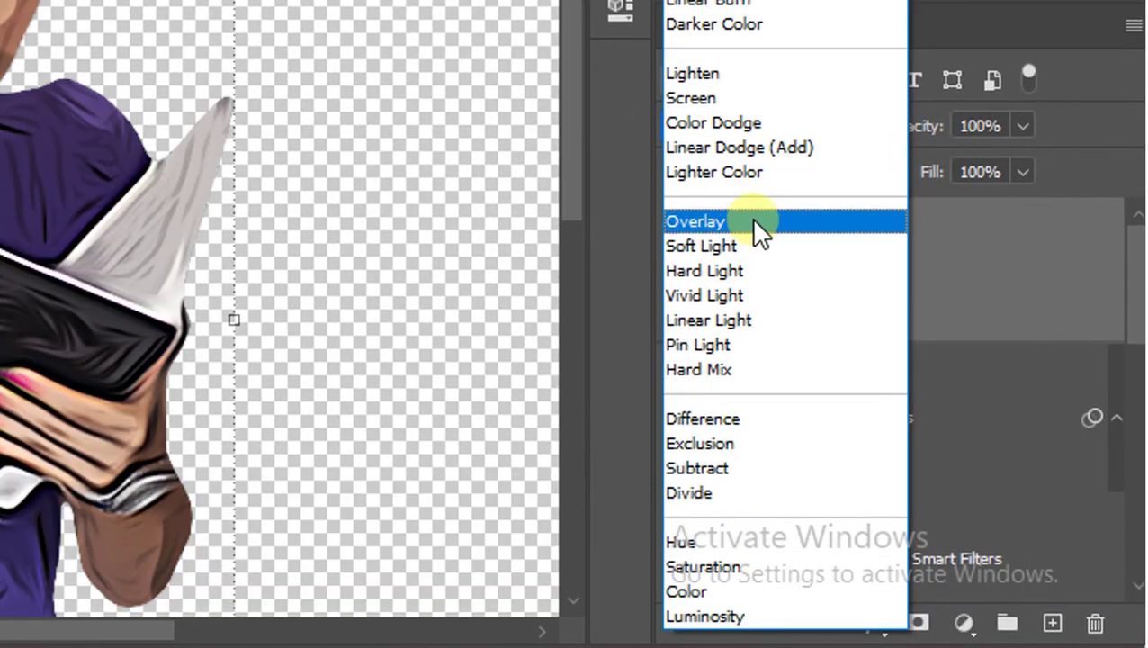
click(755, 223)
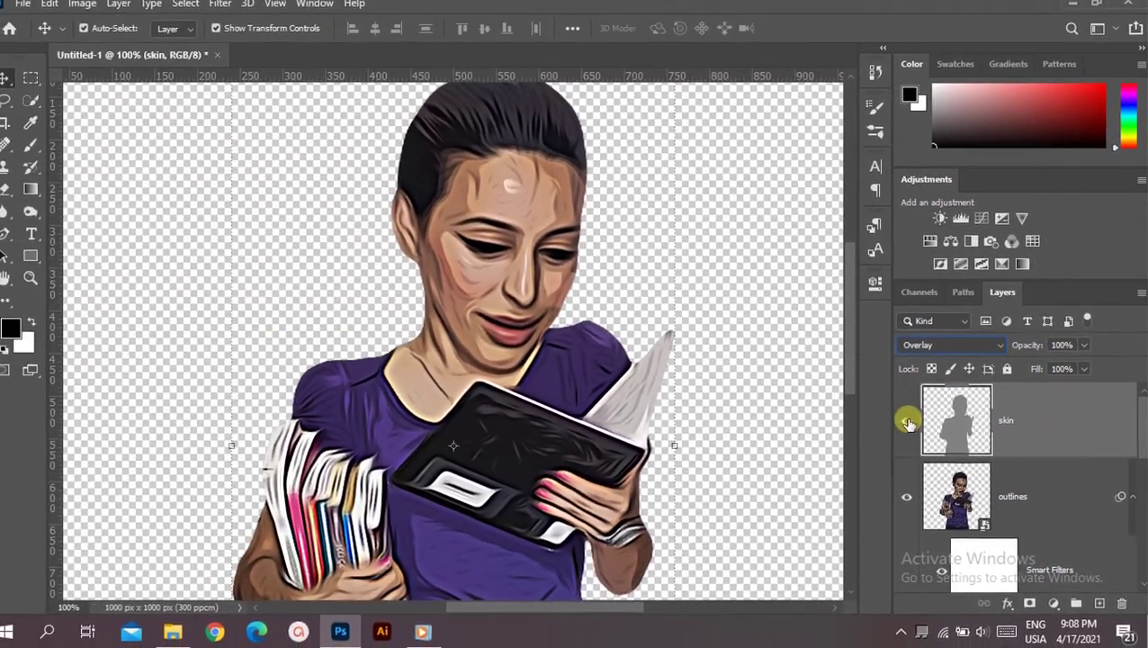
click(907, 423)
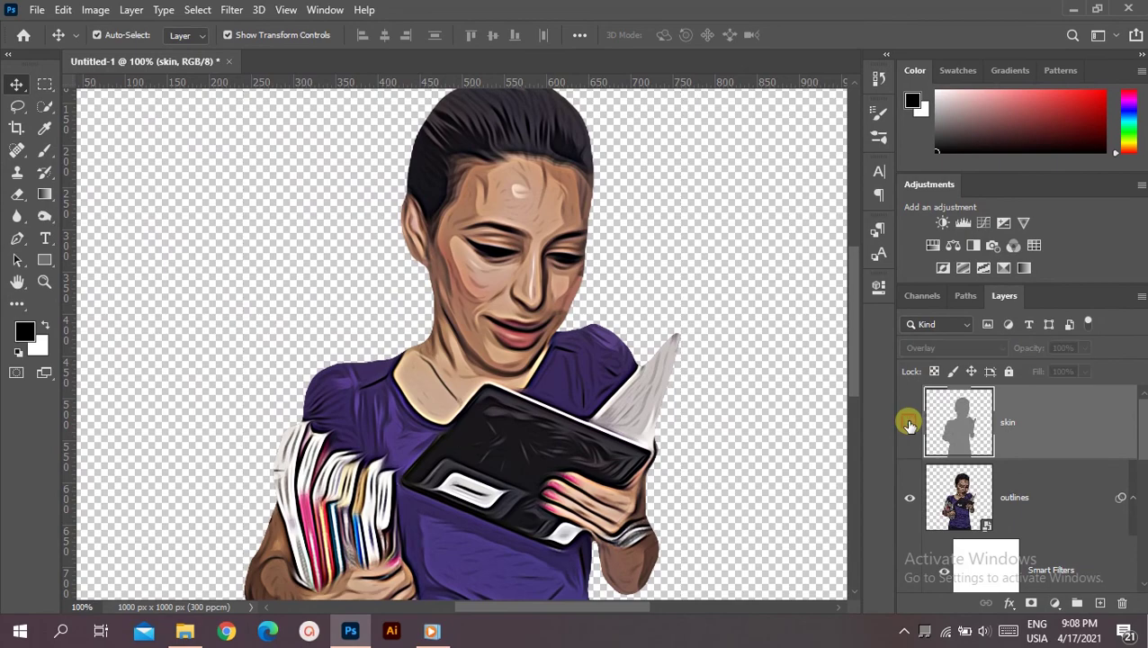
click(909, 423)
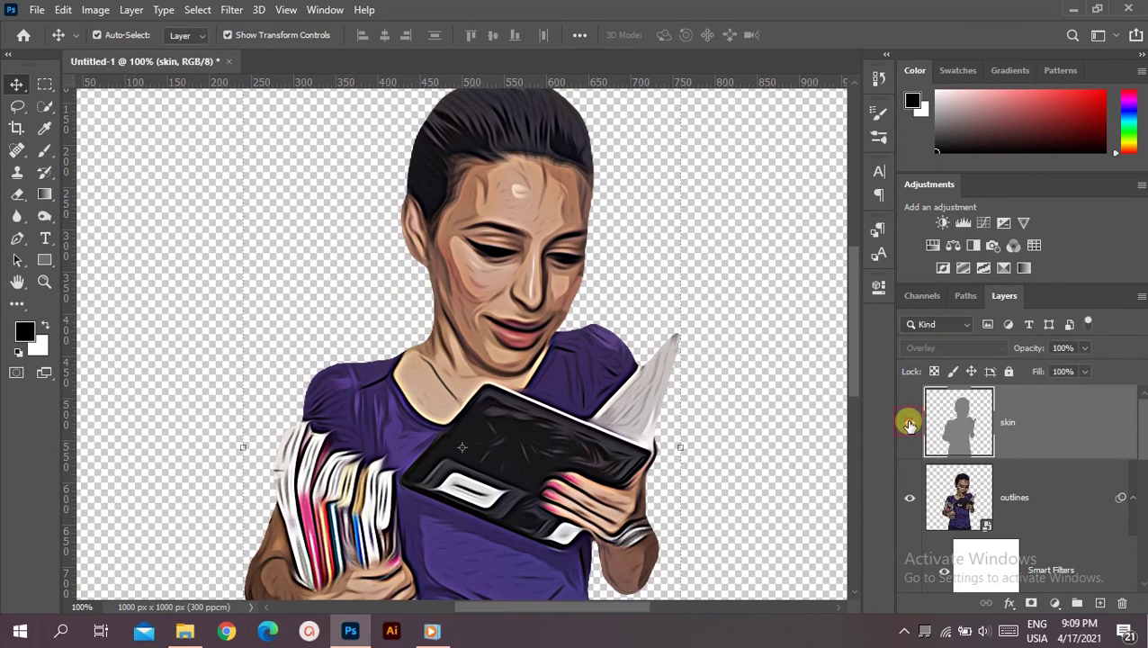
Step: Add a Solid Color fill layer, Color Fill 1, in muted purple #6d4174
key(ctrl+minus)
scroll(954, 540, down, 3)
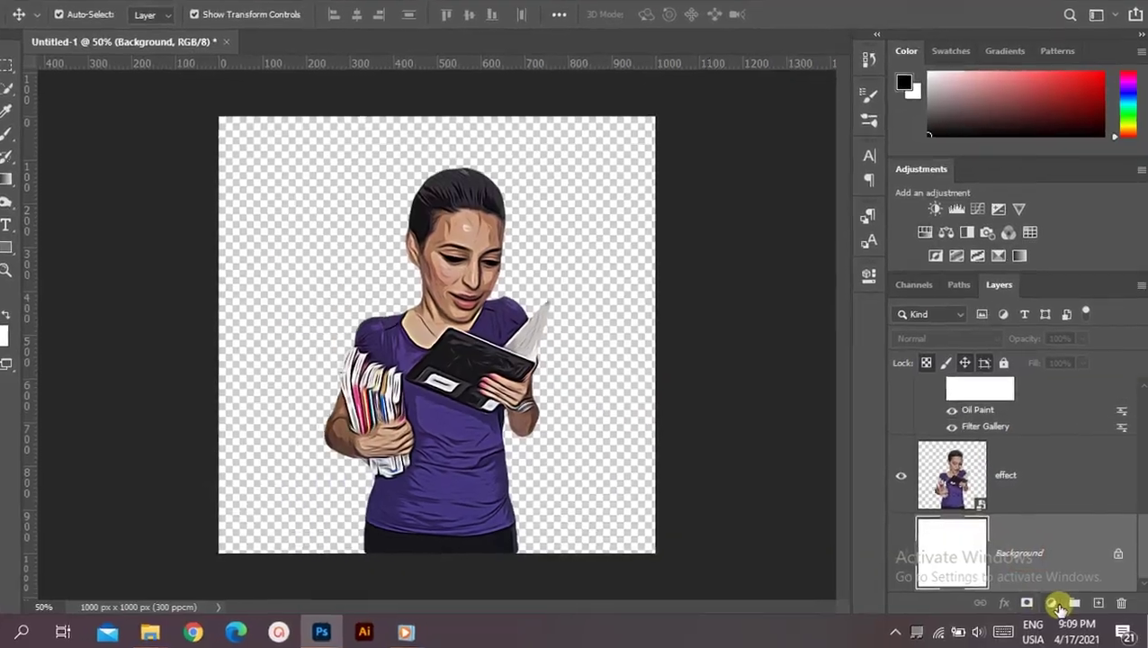
click(1054, 602)
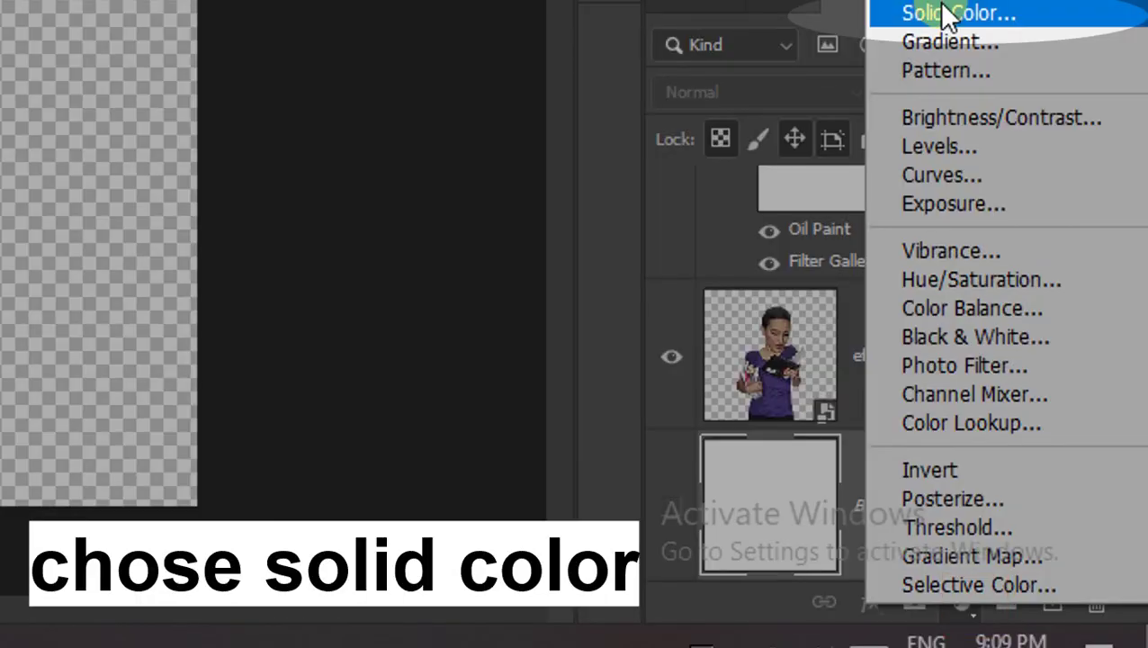
click(945, 12)
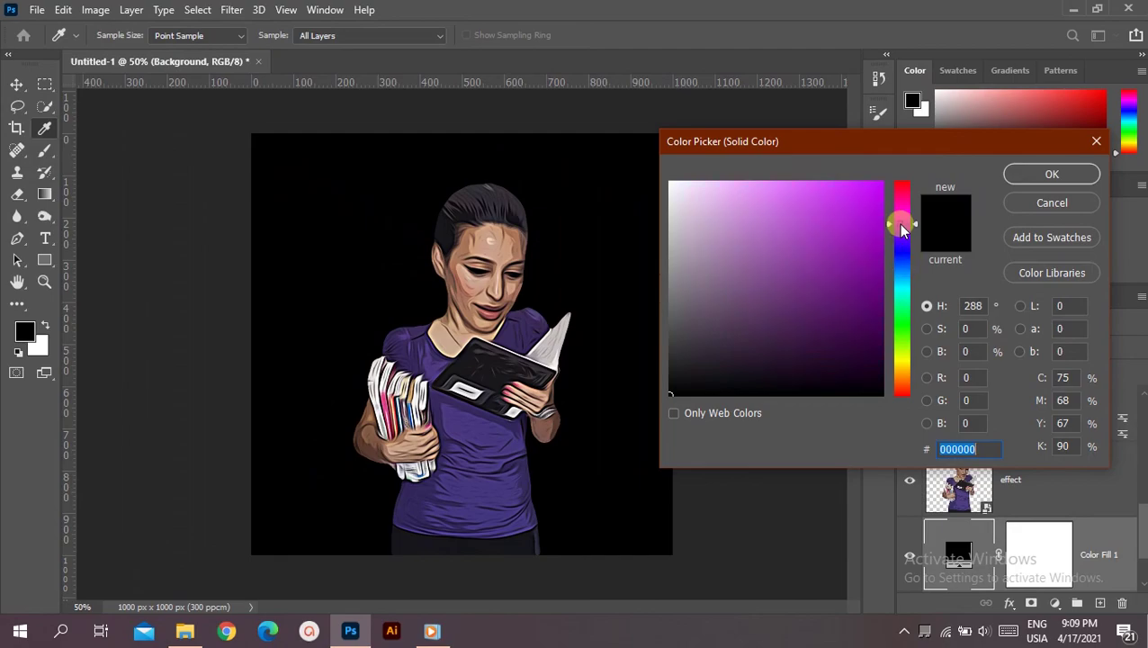
click(546, 287)
click(902, 223)
mouse_move(828, 266)
mouse_down()
mouse_move(766, 324)
mouse_move(772, 307)
mouse_up()
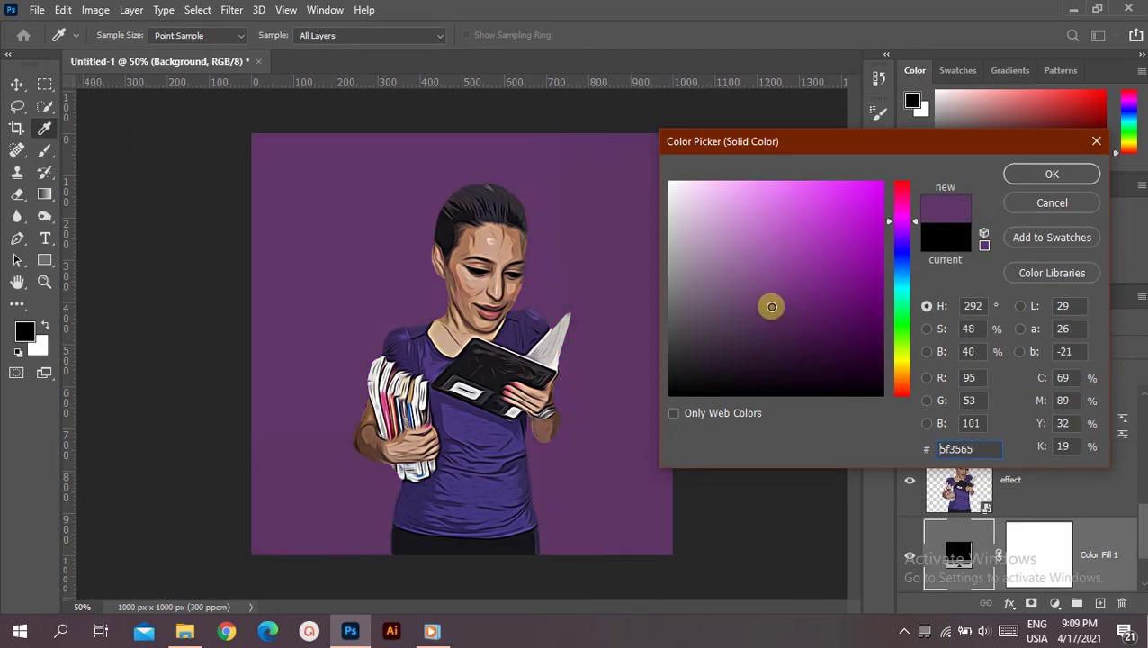
click(1052, 174)
scroll(1086, 483, up, 3)
scroll(1083, 486, up, 3)
scroll(1065, 458, up, 2)
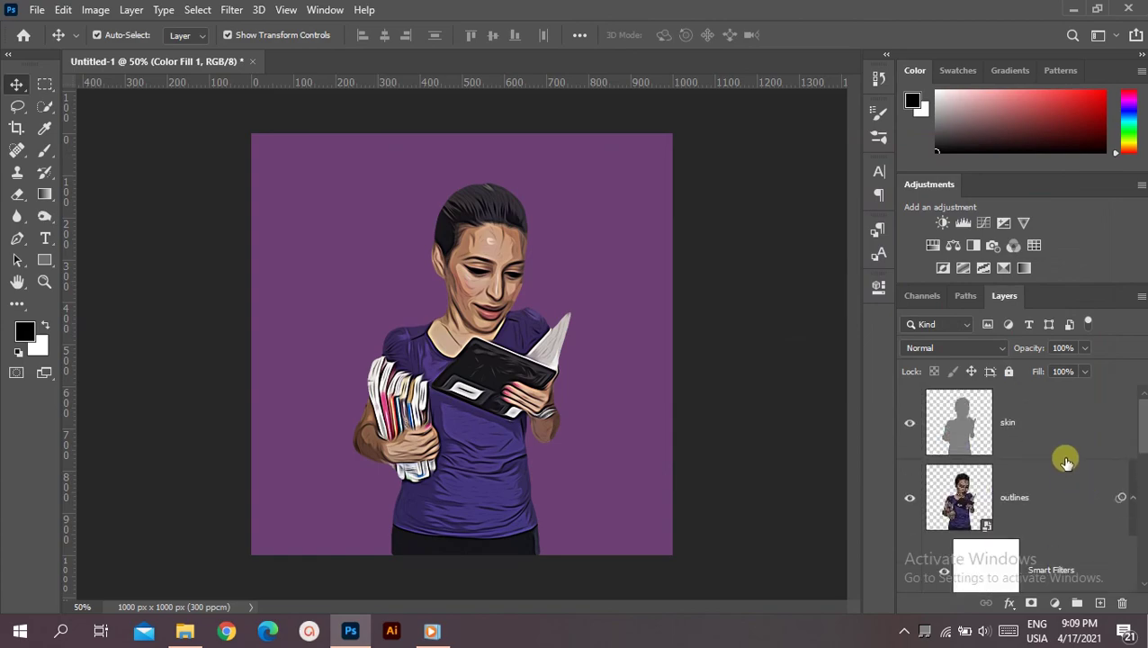
Step: Select the layers from skin down to Color Fill 1 and group them as Group 1
shift+click(1030, 421)
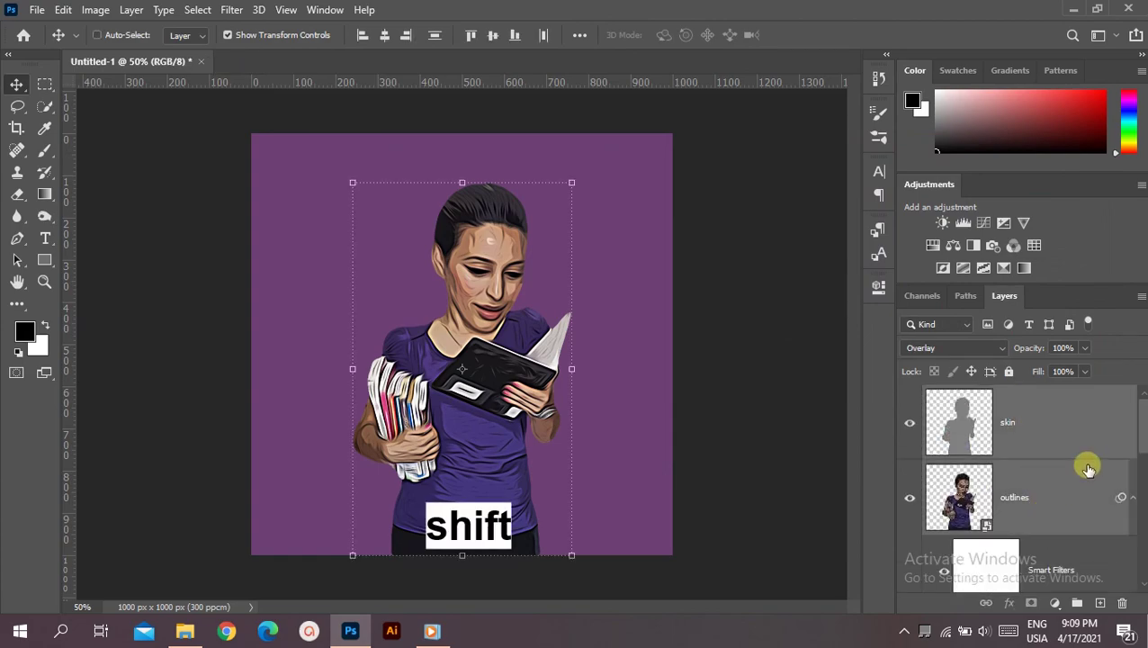
key(ctrl+g)
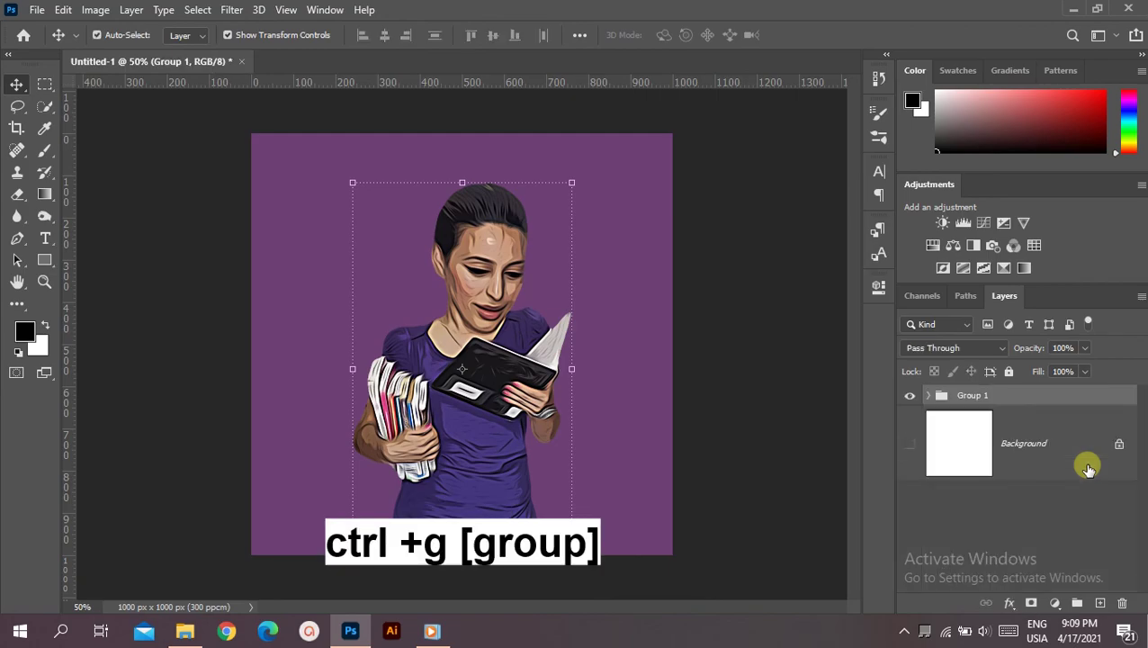